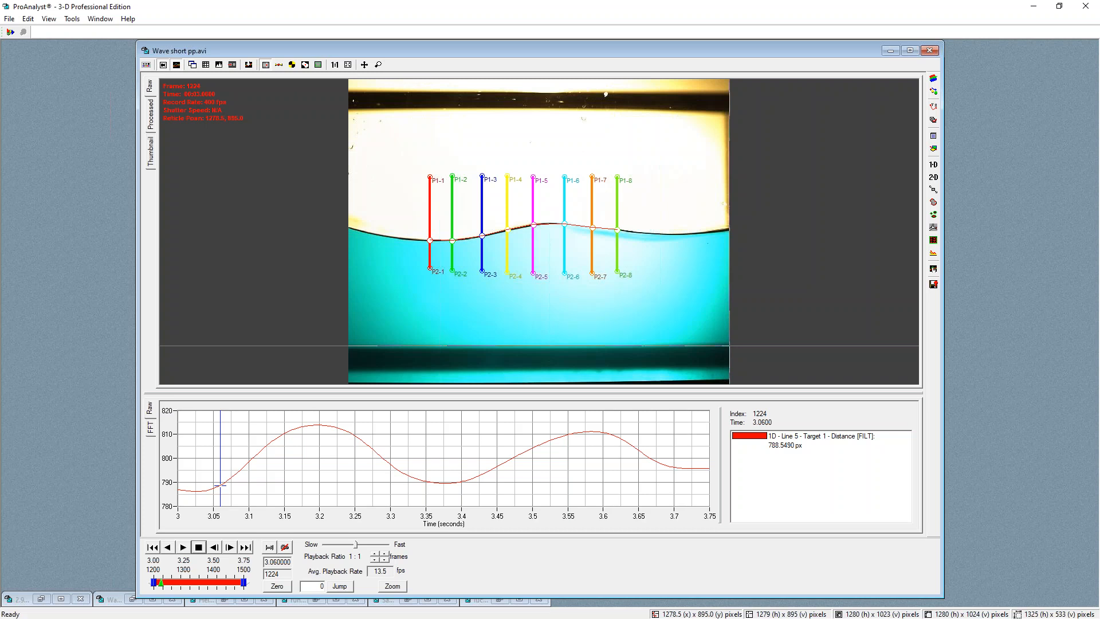
Play the wave video and examine up close how the eight line trackers follow the liquid surface
click(183, 548)
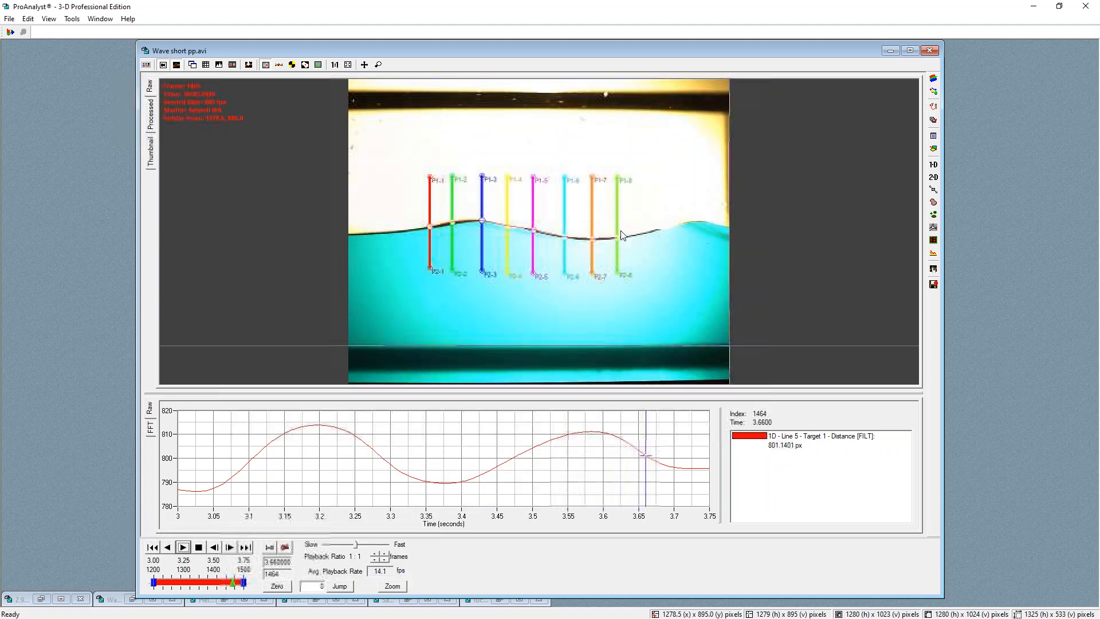
scroll(536, 234, up, 3)
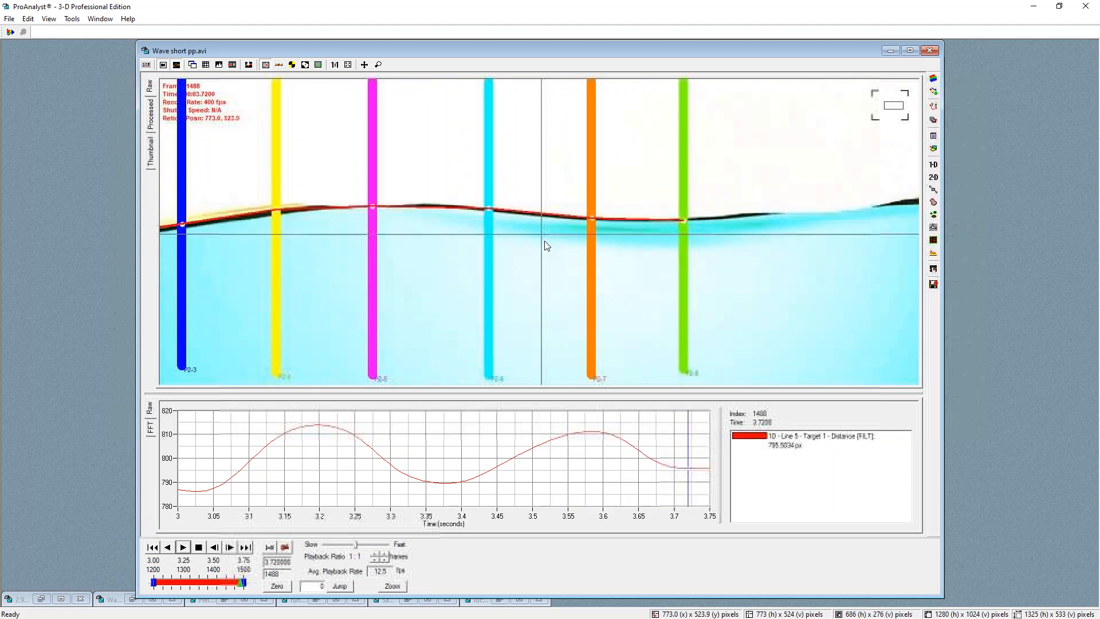
scroll(545, 240, down, 1)
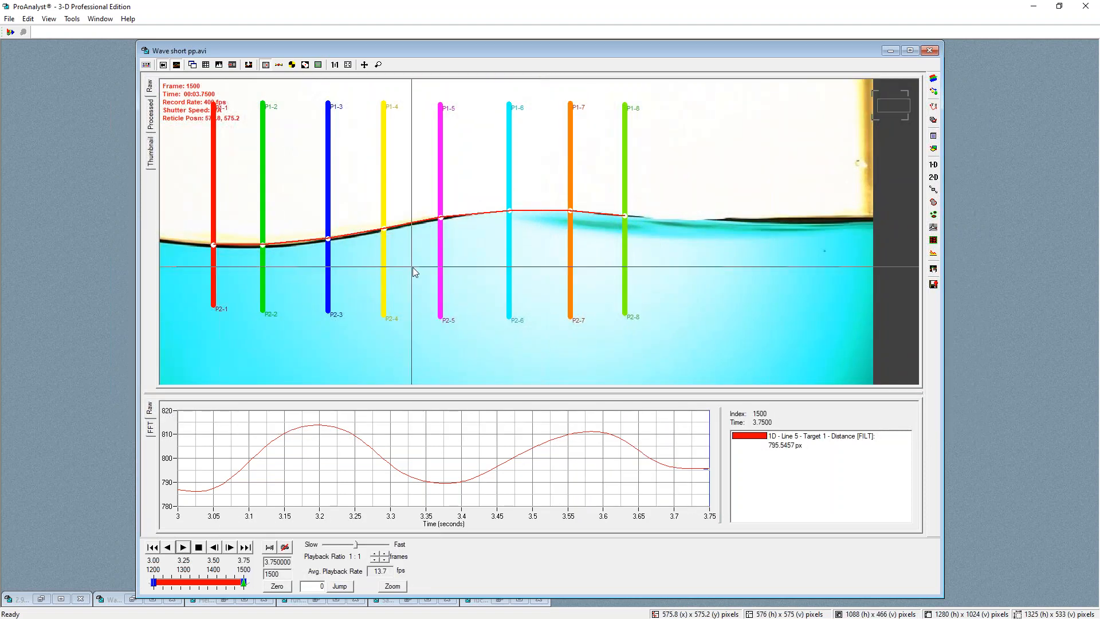
scroll(414, 267, down, 1)
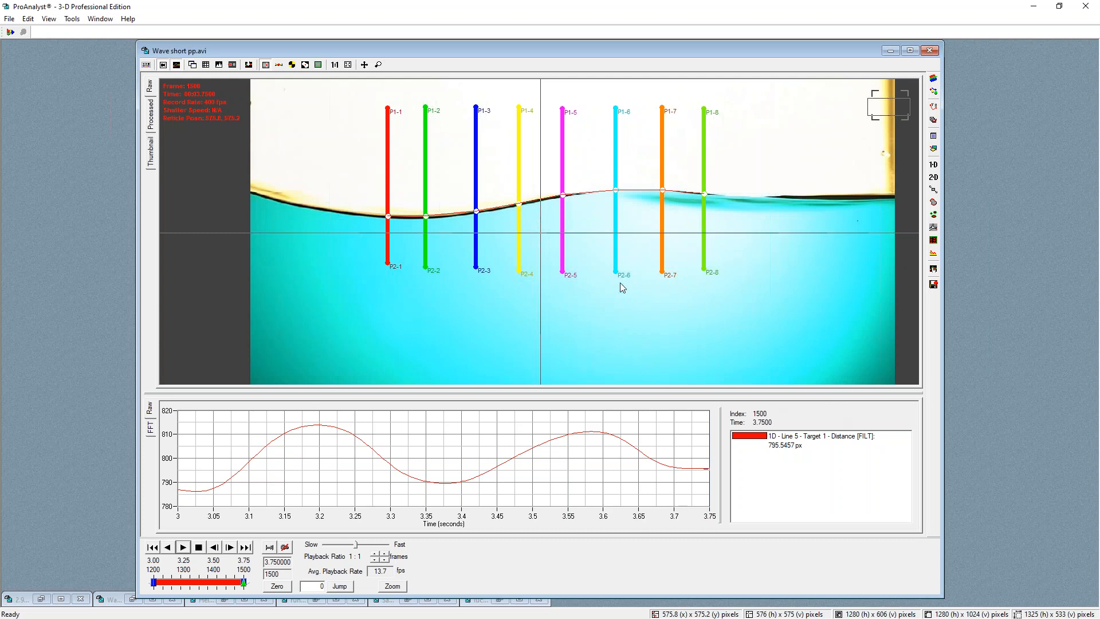
click(576, 249)
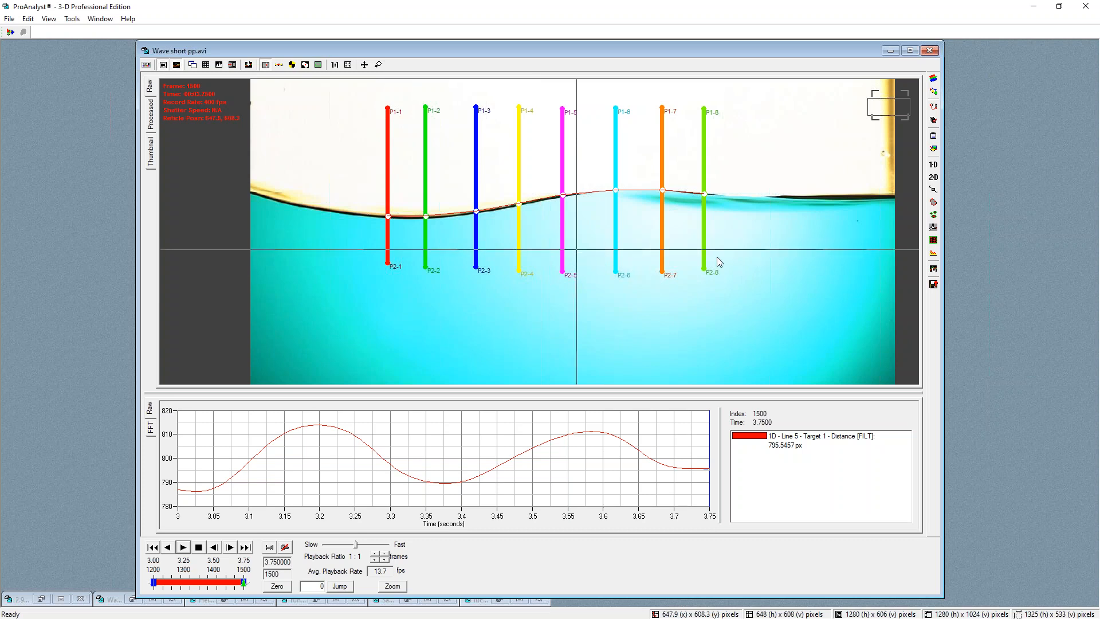
click(621, 271)
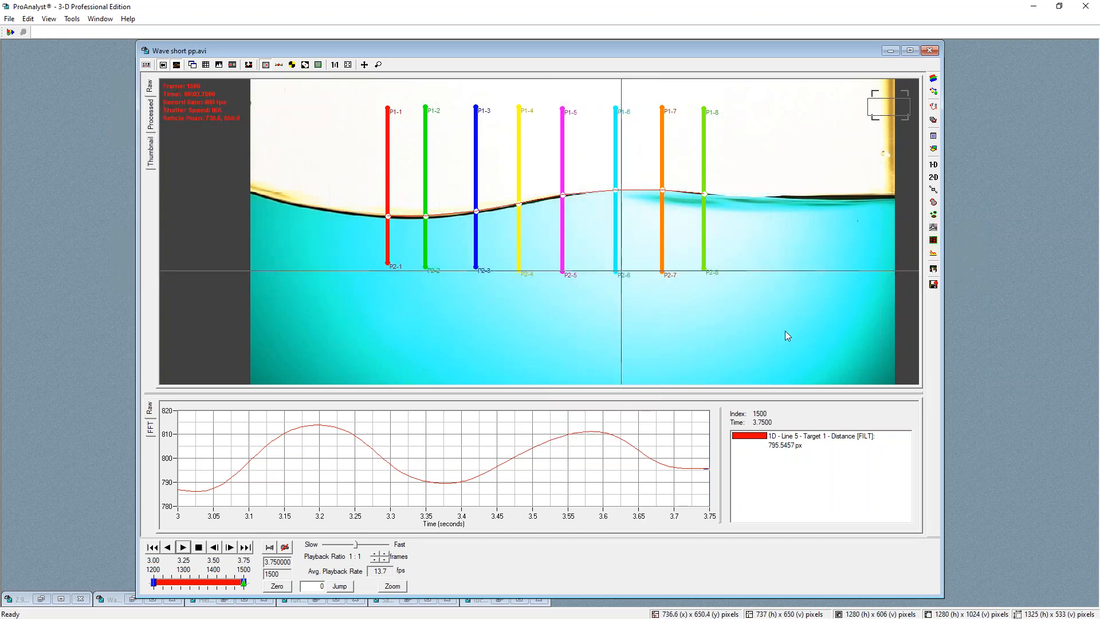
Preview the wave video in black and white with altered contrast at frame 1341, and reset all image processing settings
click(934, 81)
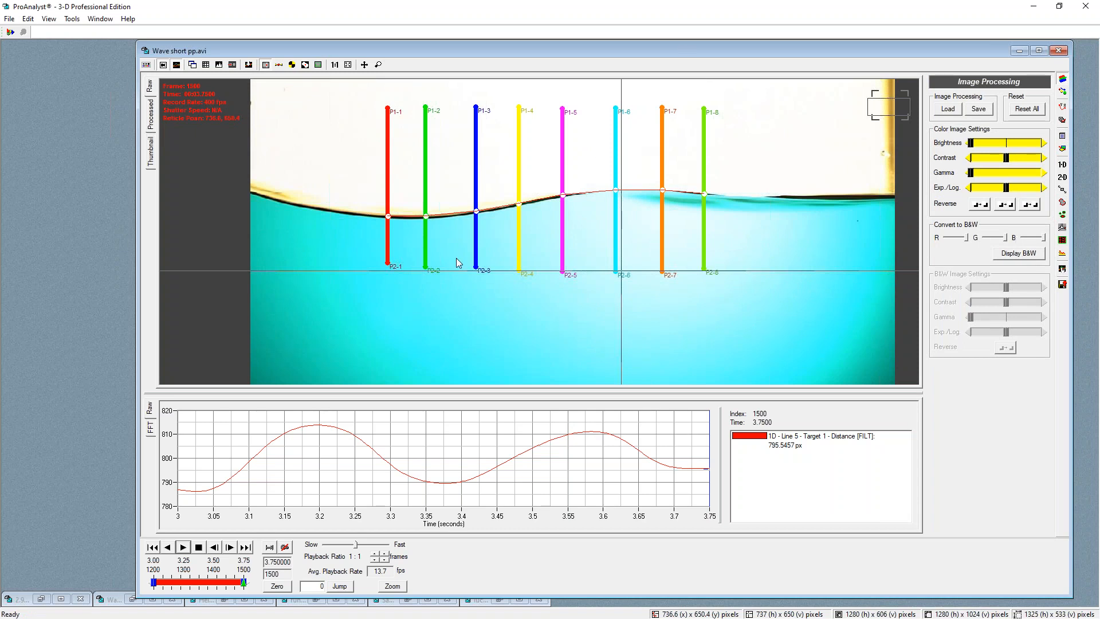
click(1025, 253)
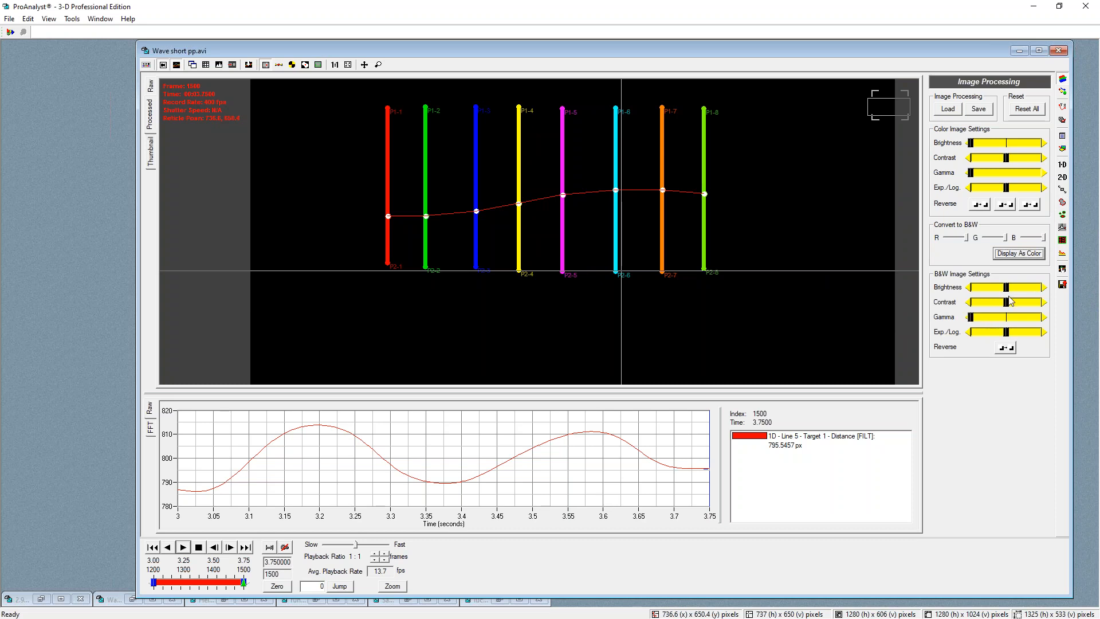
drag(1007, 305, 1009, 305)
drag(207, 585, 195, 583)
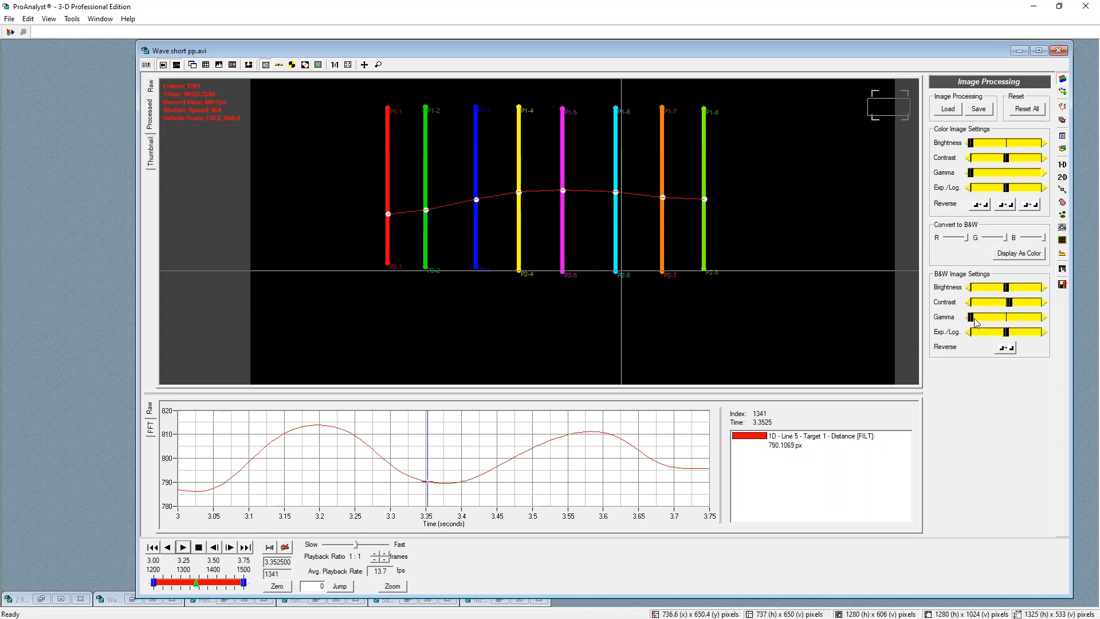
click(1027, 110)
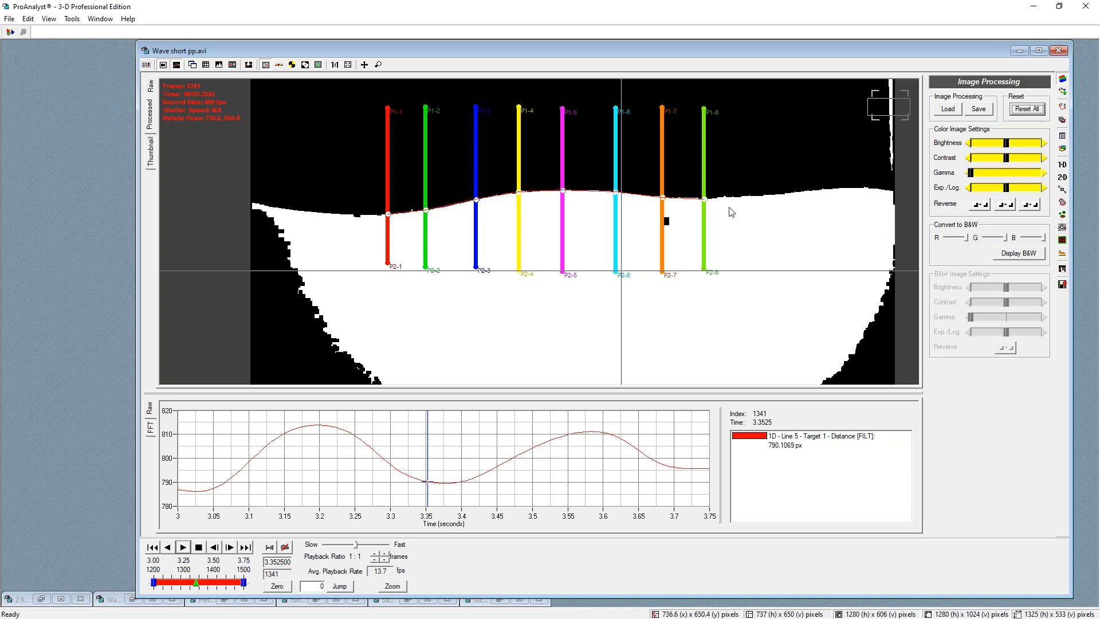
Compare the raw and processed images of the wave surface up close along the tracking lines
click(610, 202)
scroll(542, 194, up, 3)
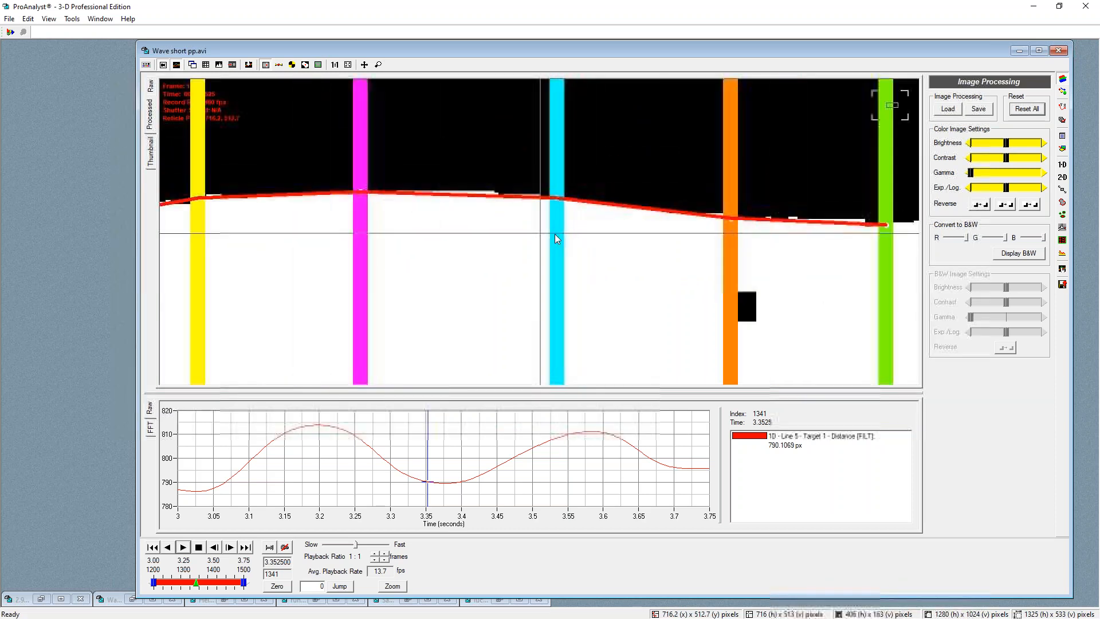
scroll(439, 239, down, 2)
click(147, 127)
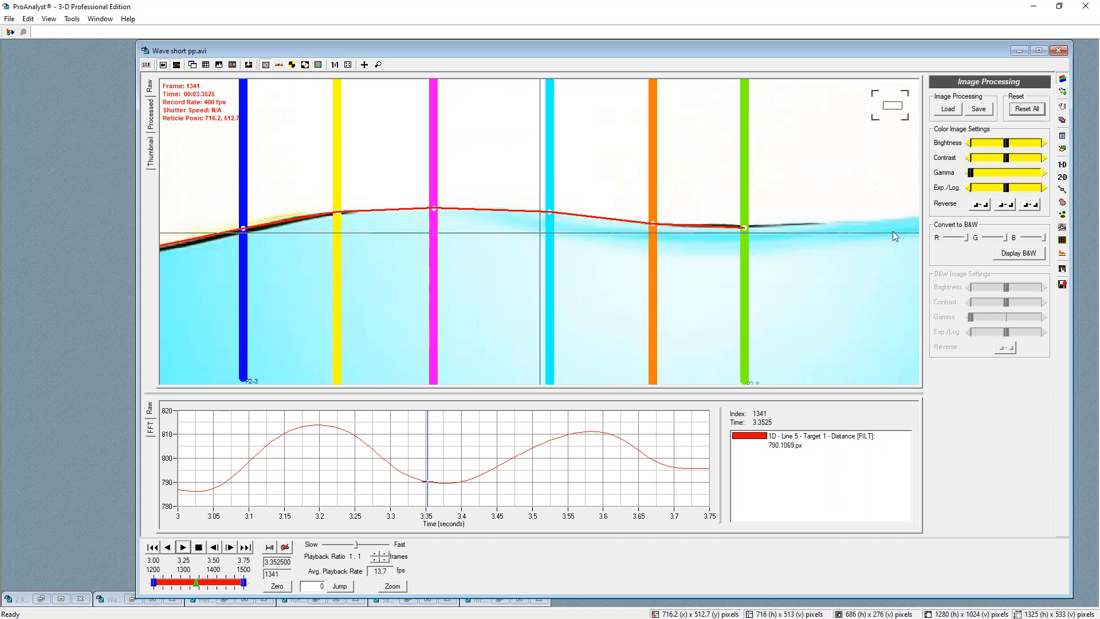
scroll(466, 269, down, 2)
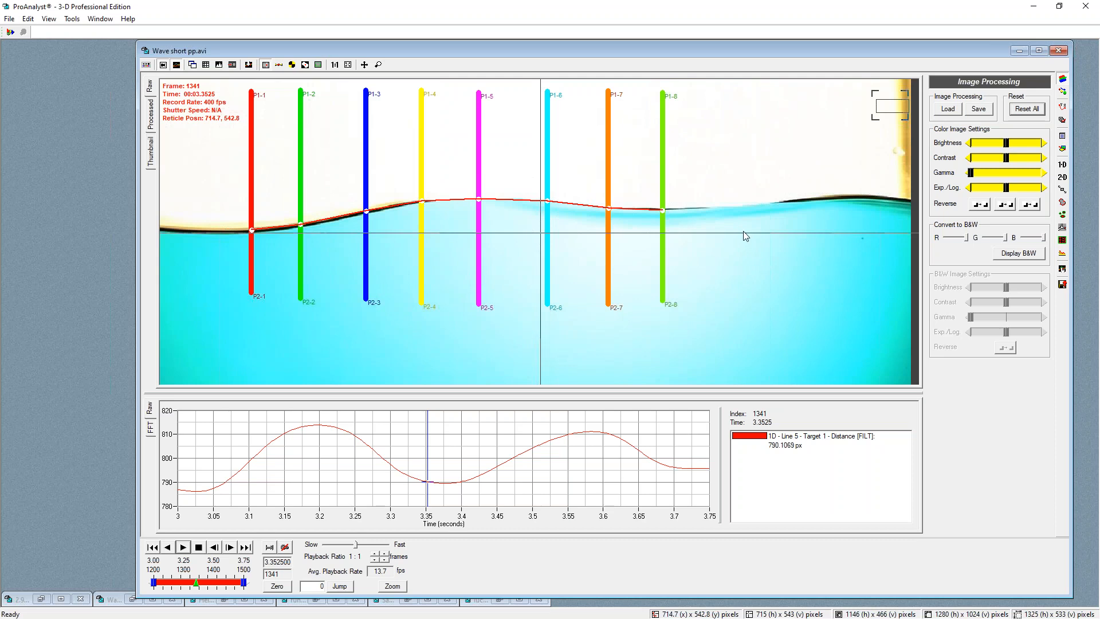
click(148, 117)
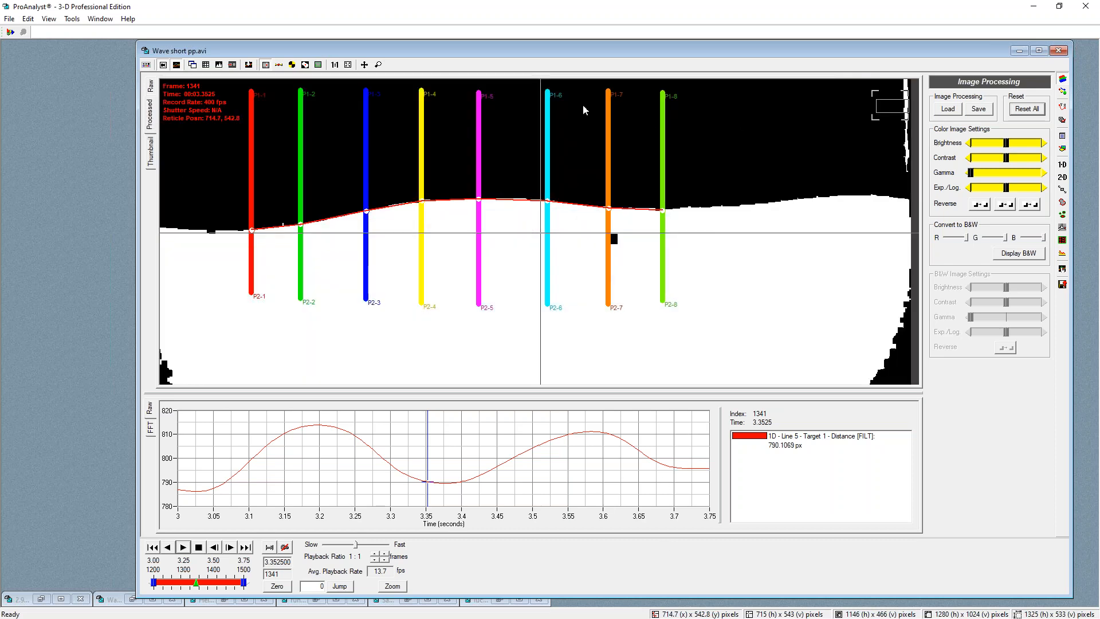
click(151, 88)
click(150, 117)
Review the search parameters of line 1 in the 1-D line tracking settings of the wave video
click(1062, 164)
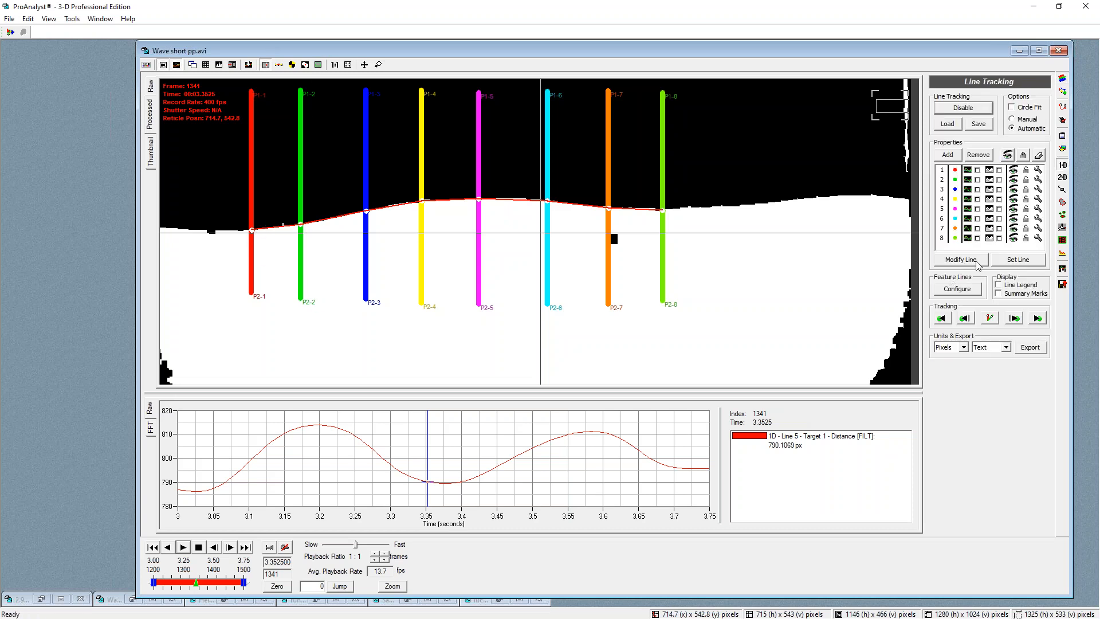
click(1038, 171)
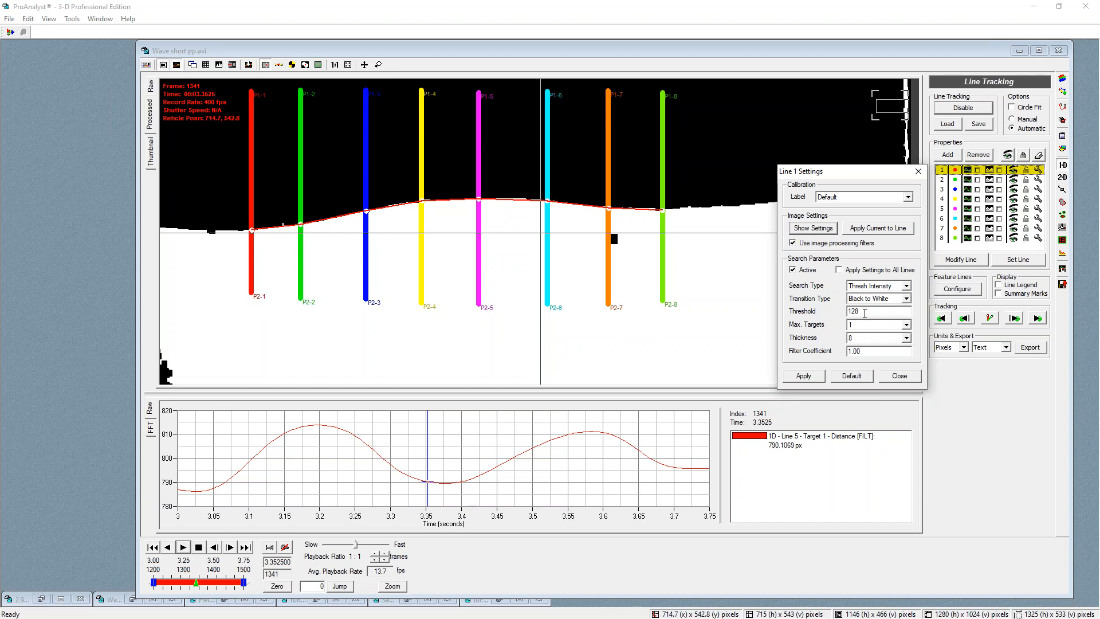
click(898, 375)
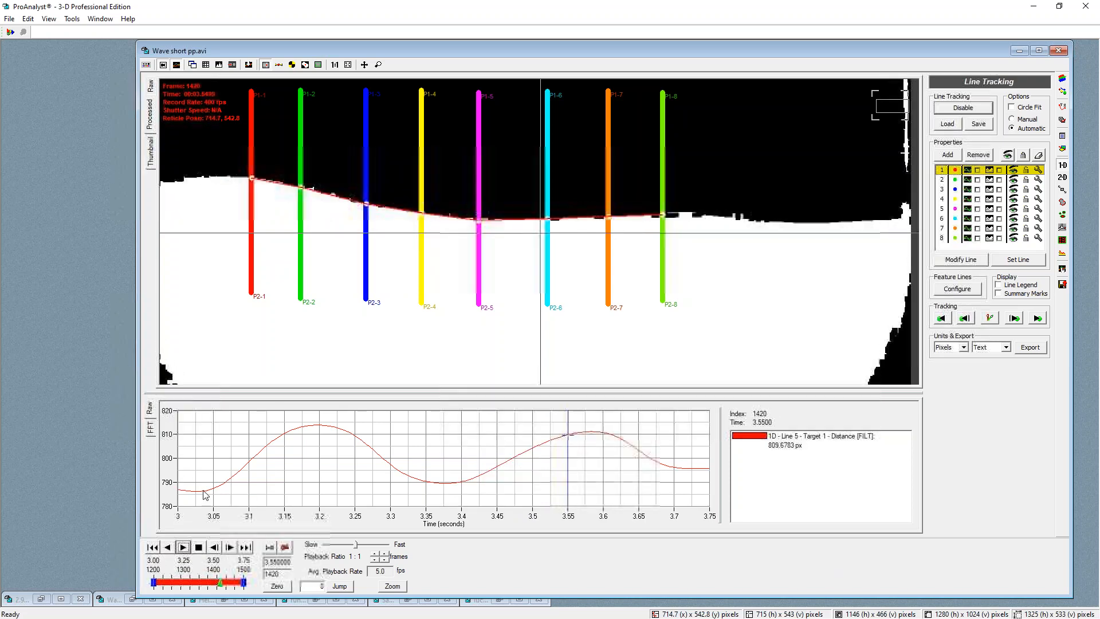
Stop the wave playback, minimize its window and restore the run 5 compressed.avi video
click(198, 547)
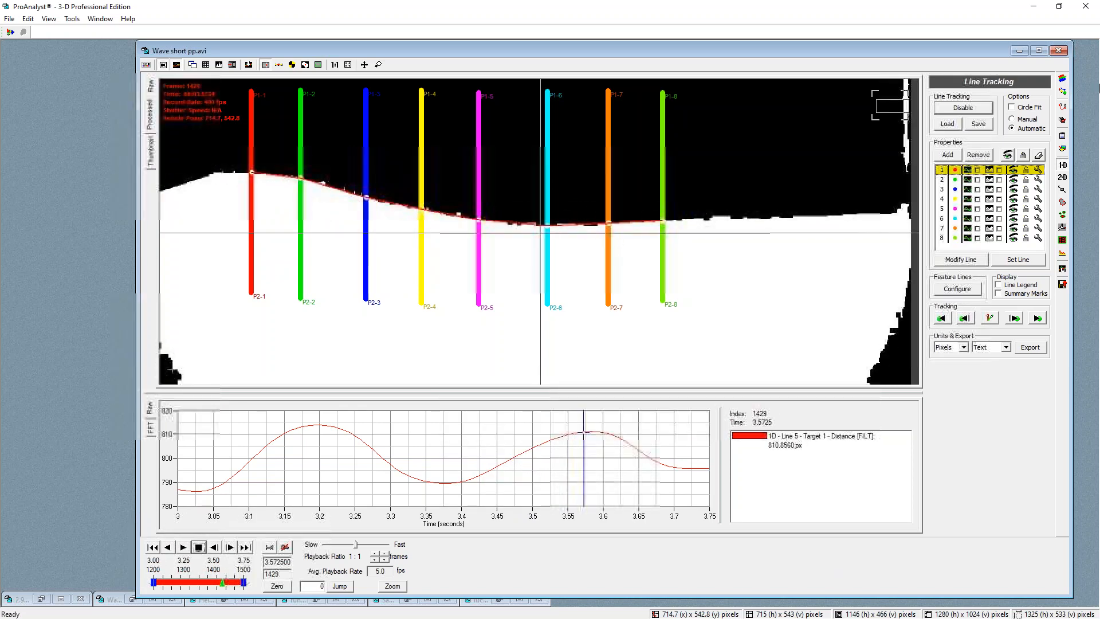
click(1059, 51)
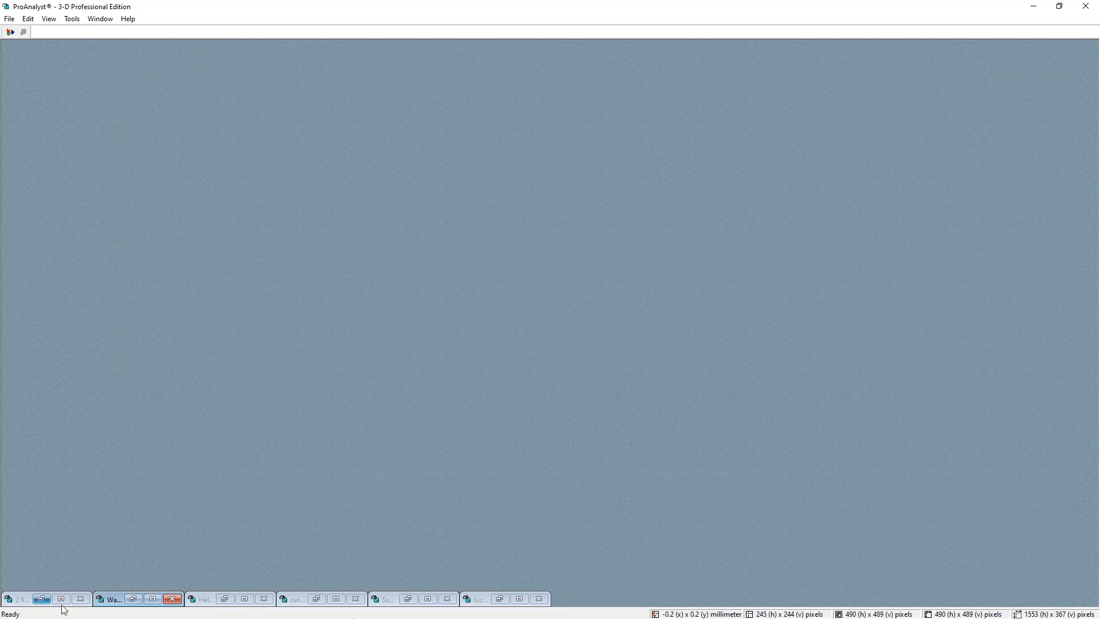
double_click(290, 601)
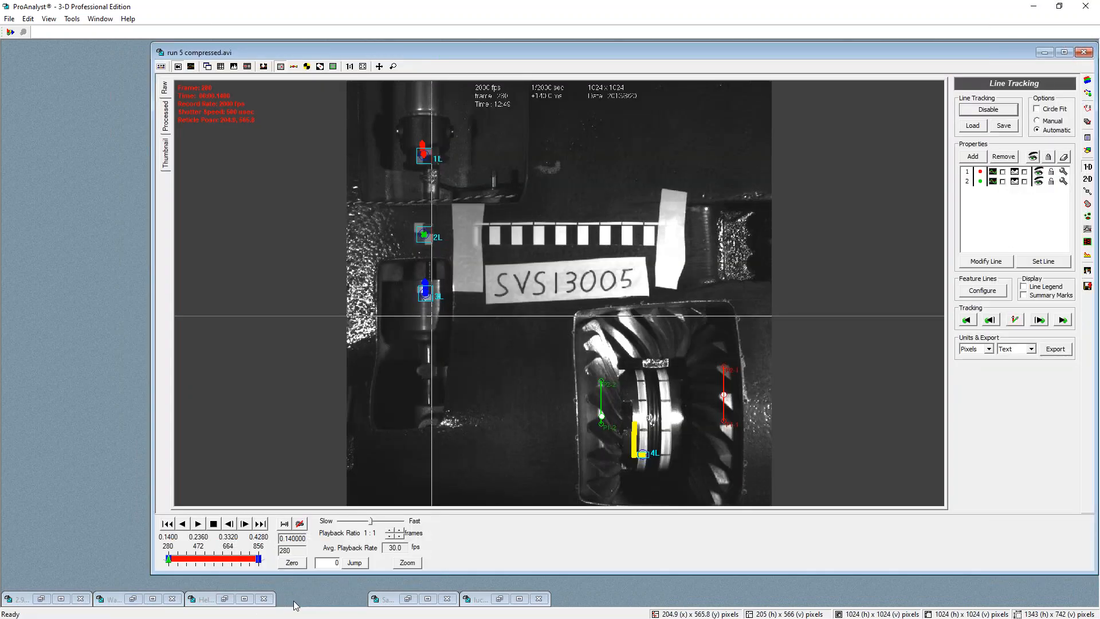
Play the run 5 video and examine the tracked markers 1L, 2L and 3L along the shaft up close
click(854, 342)
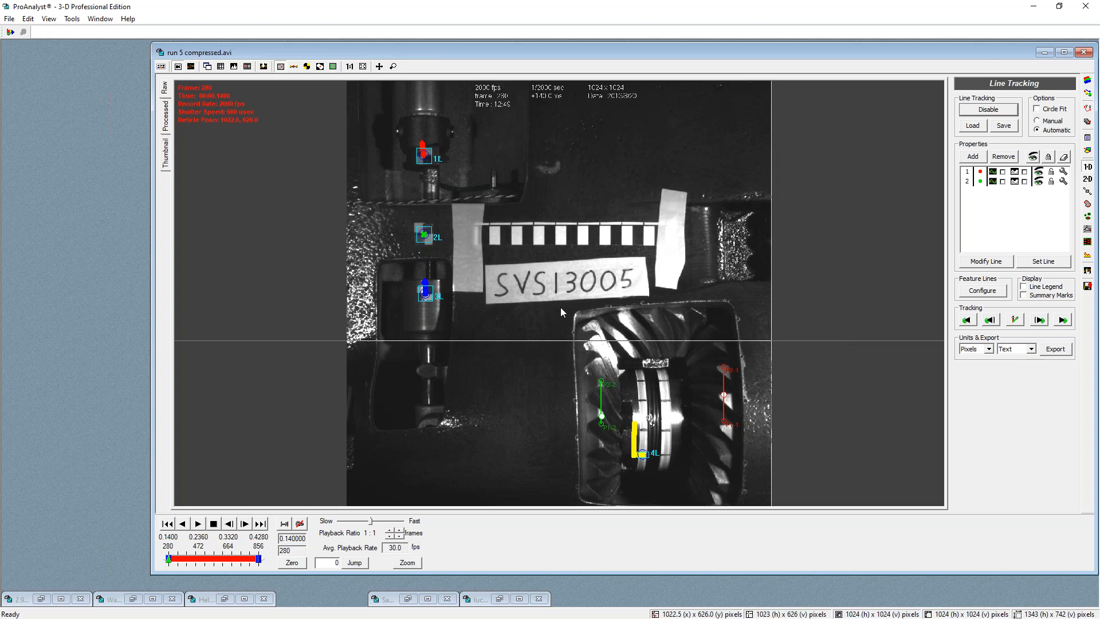
click(348, 138)
click(197, 523)
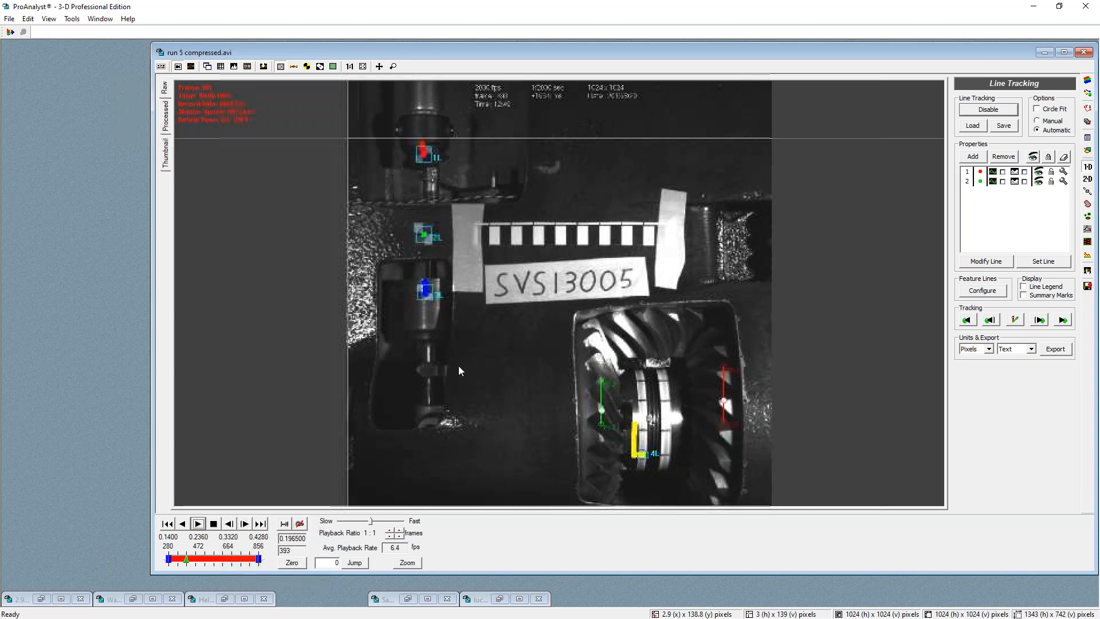
click(424, 292)
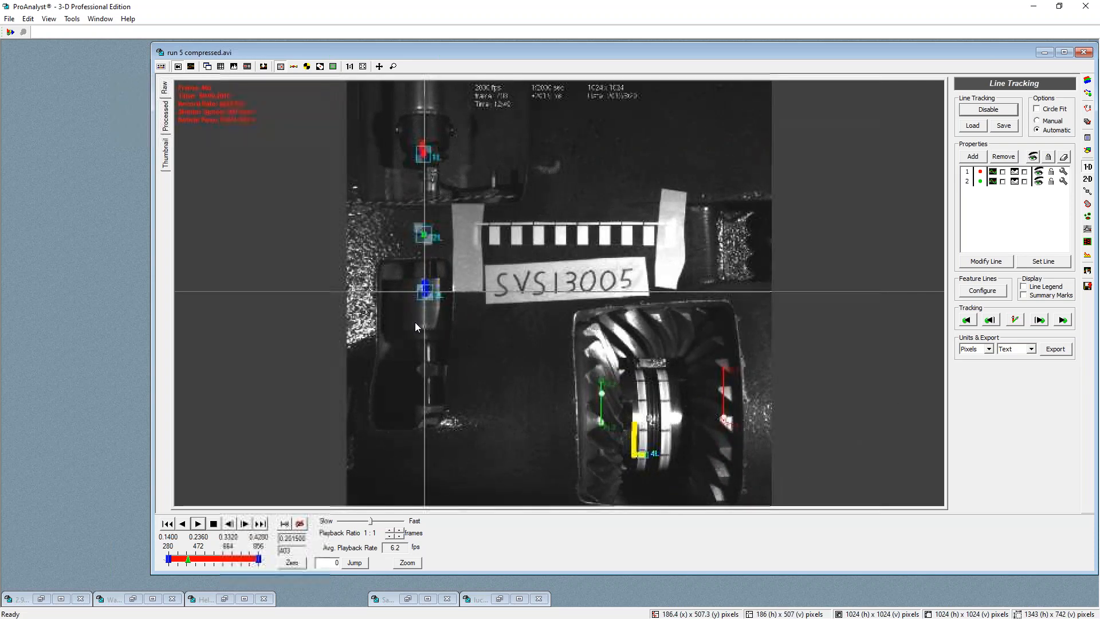
scroll(410, 298, up, 2)
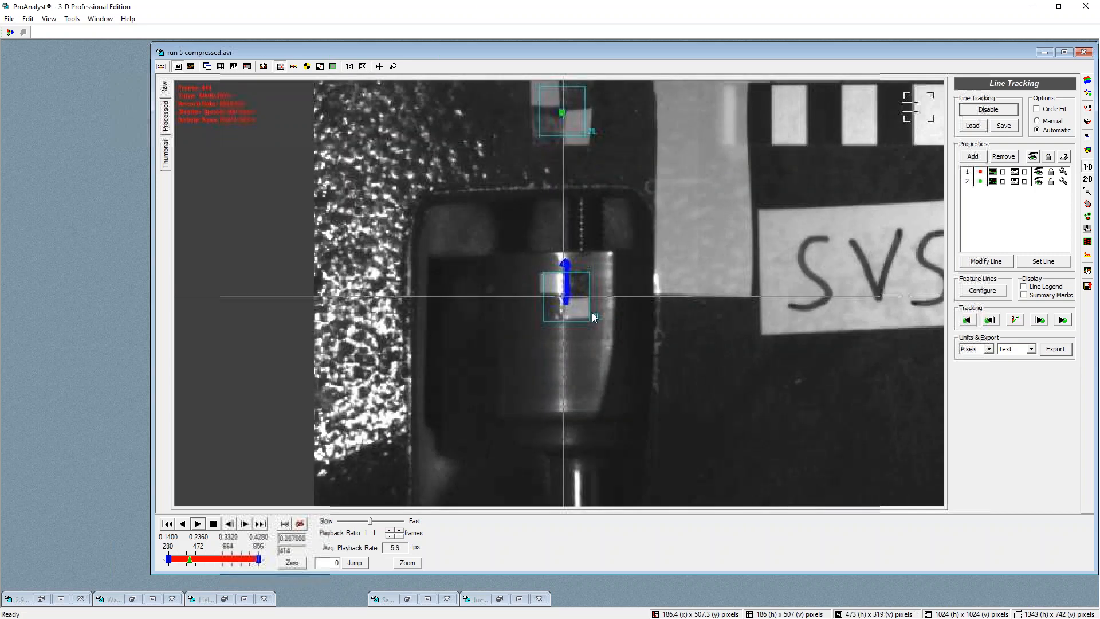
scroll(614, 314, up, 2)
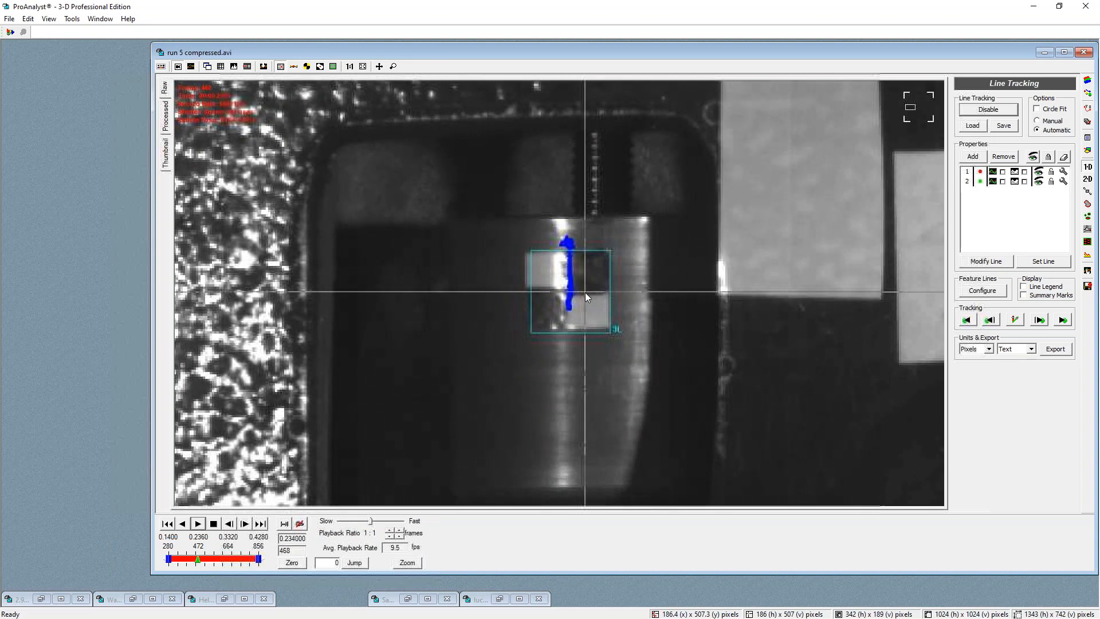
scroll(586, 294, down, 2)
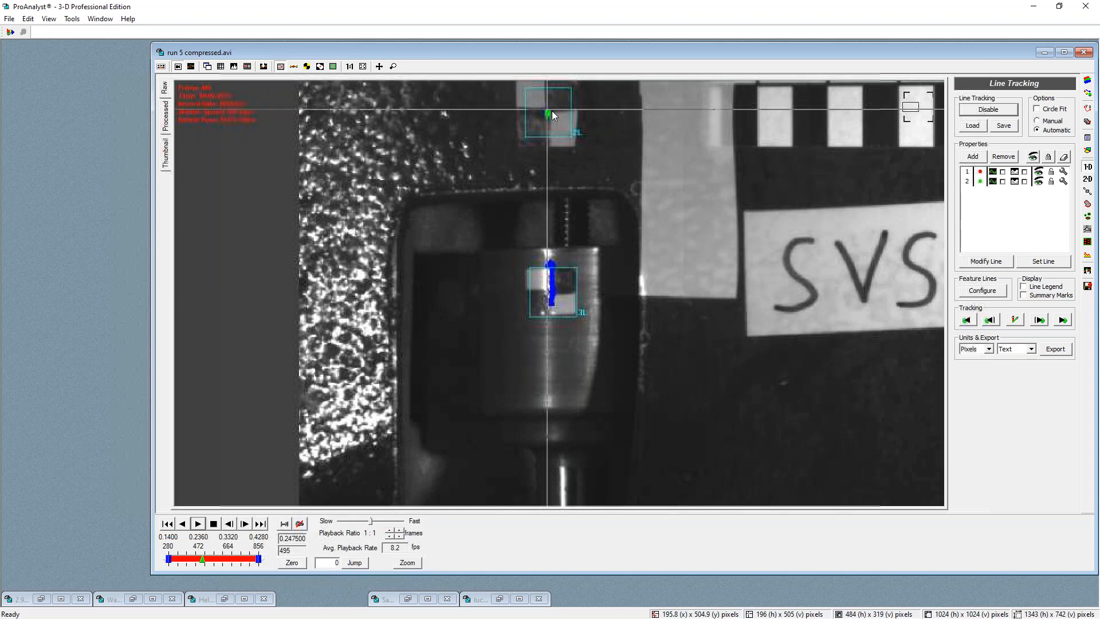
scroll(551, 111, down, 2)
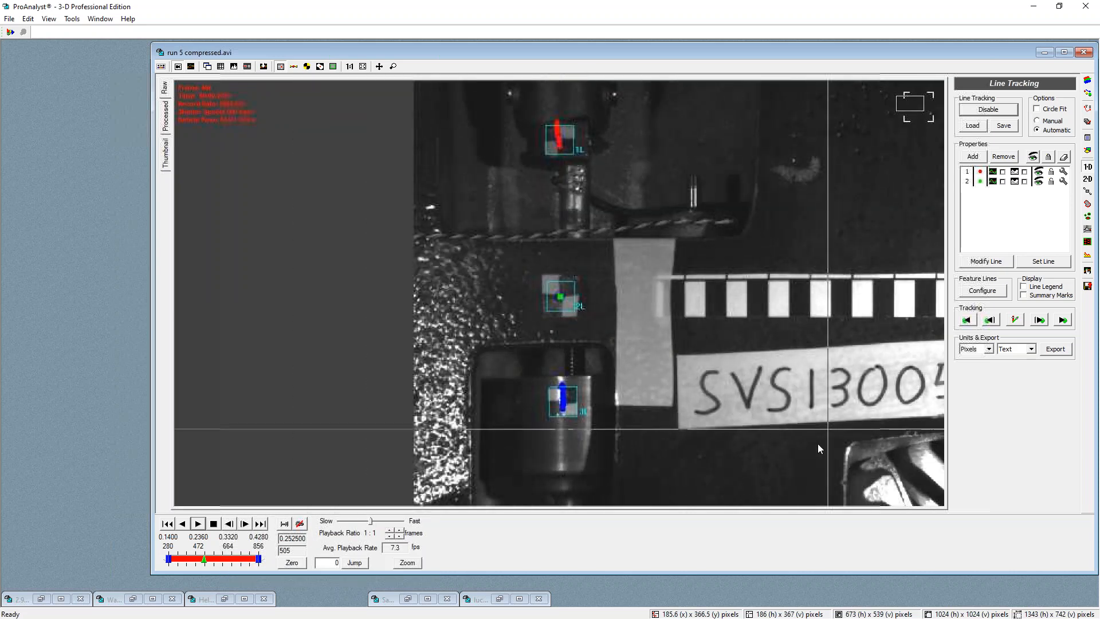
scroll(816, 443, down, 2)
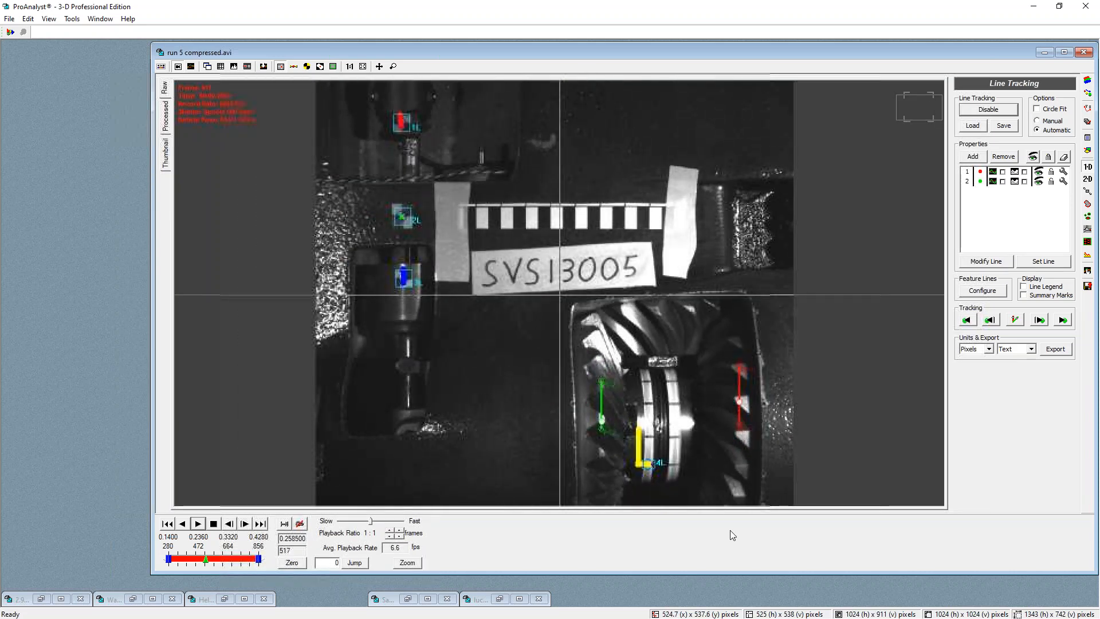
Examine the red and green tracking lines on the gear teeth up close and review the settings of line 1
scroll(690, 450, down, 1)
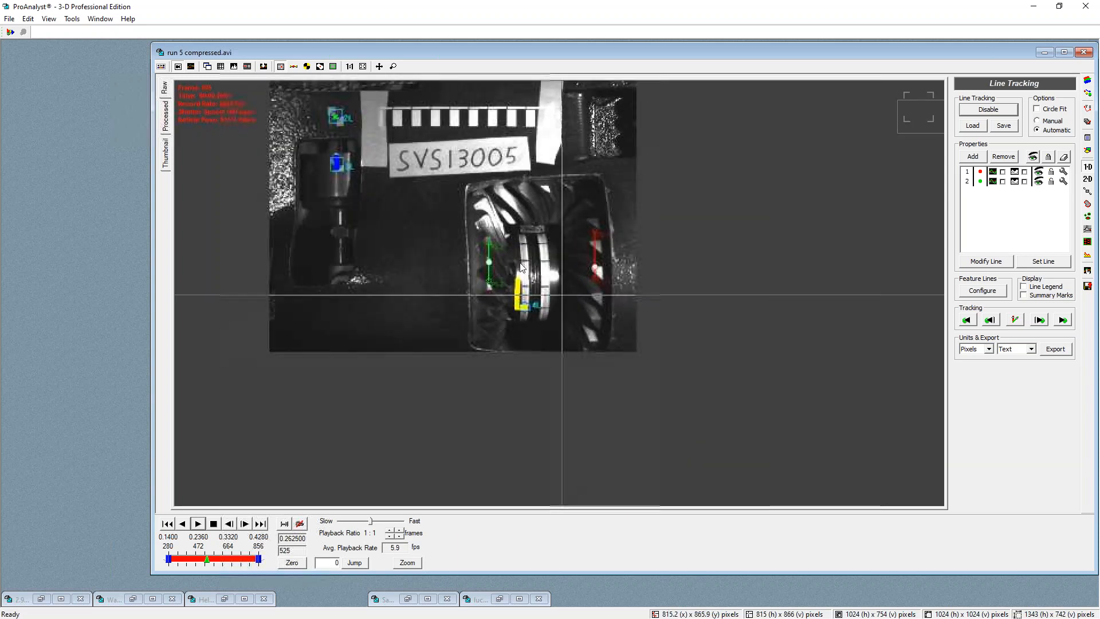
scroll(527, 293, up, 2)
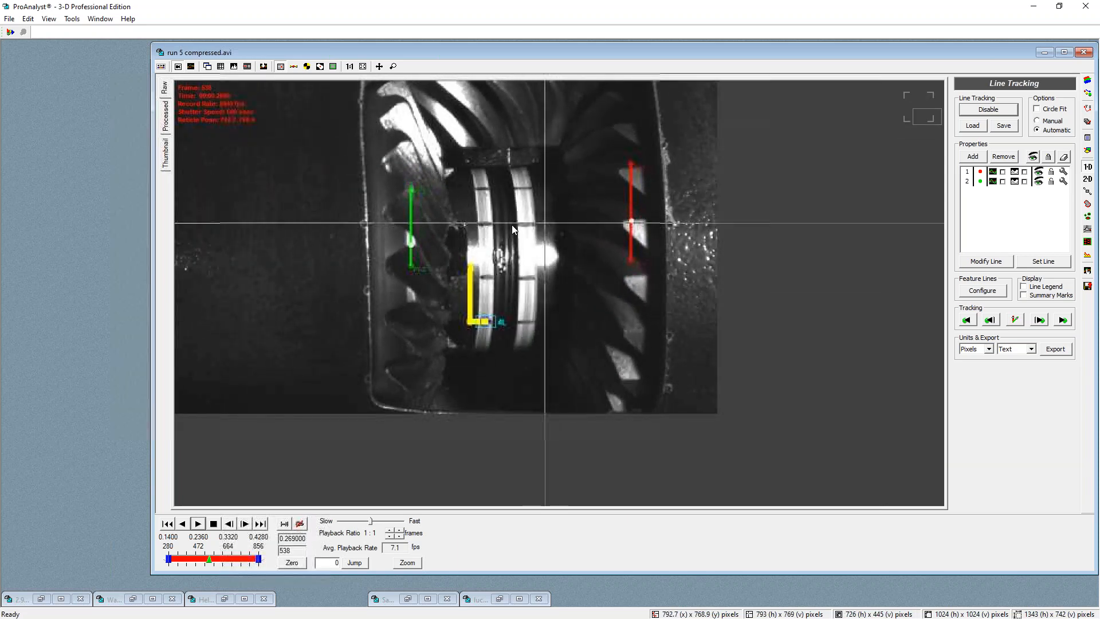
scroll(526, 229, up, 1)
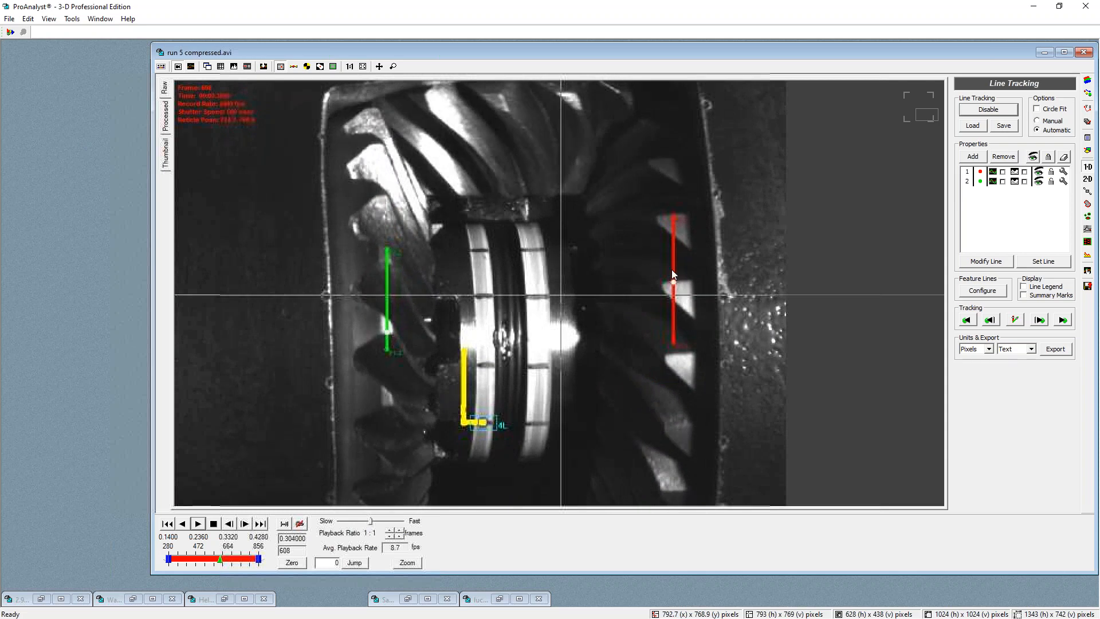
click(1063, 172)
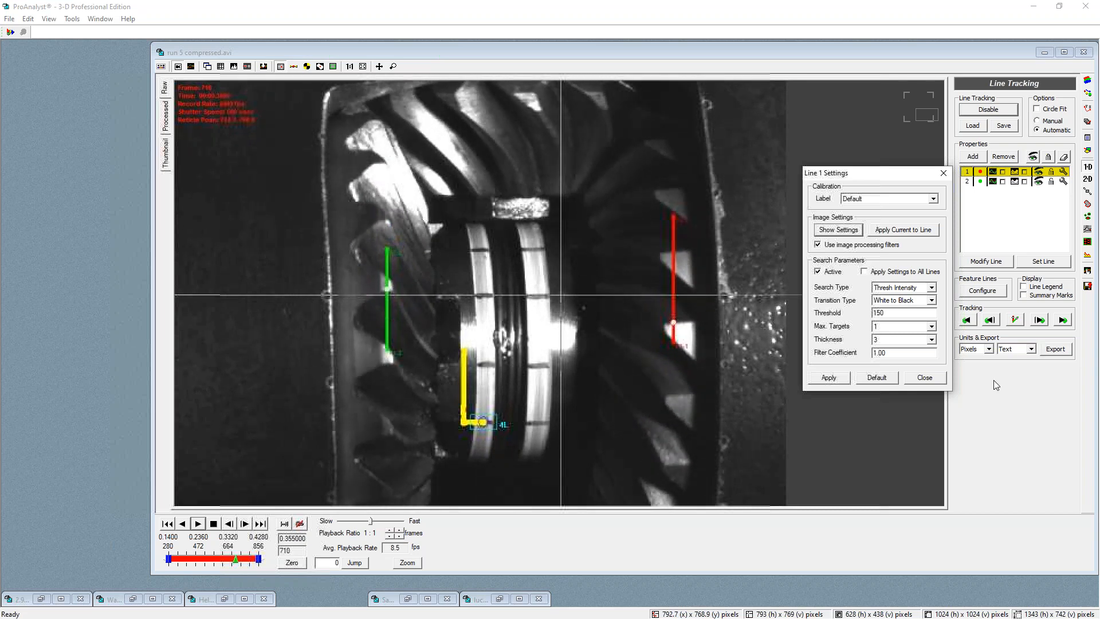
click(924, 376)
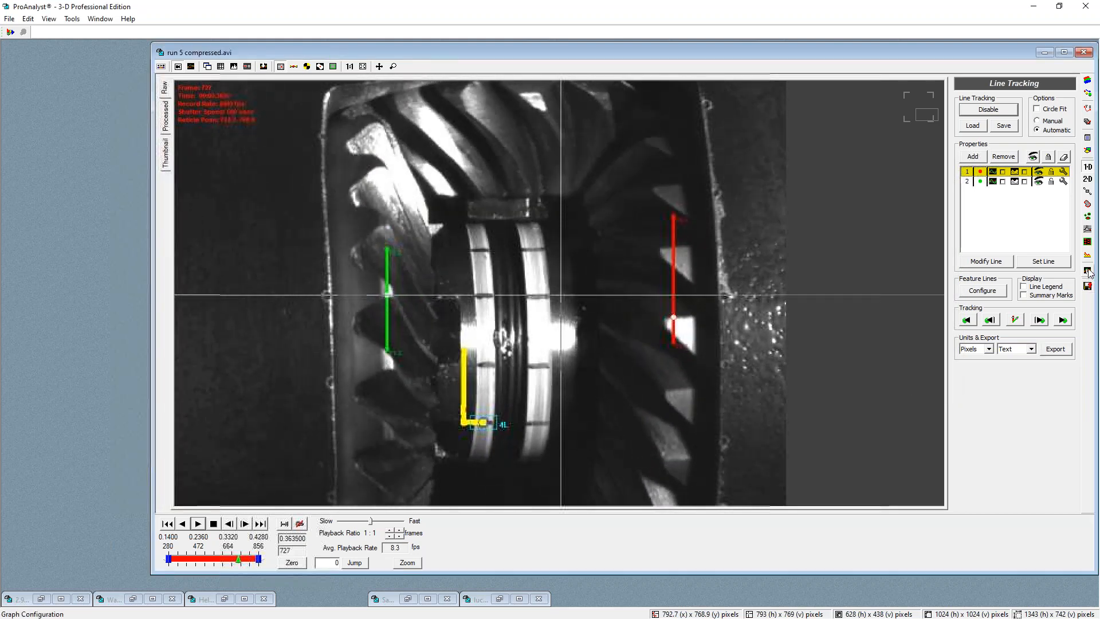
Display the tracking graph below the run 5 video and stop the playback
click(191, 67)
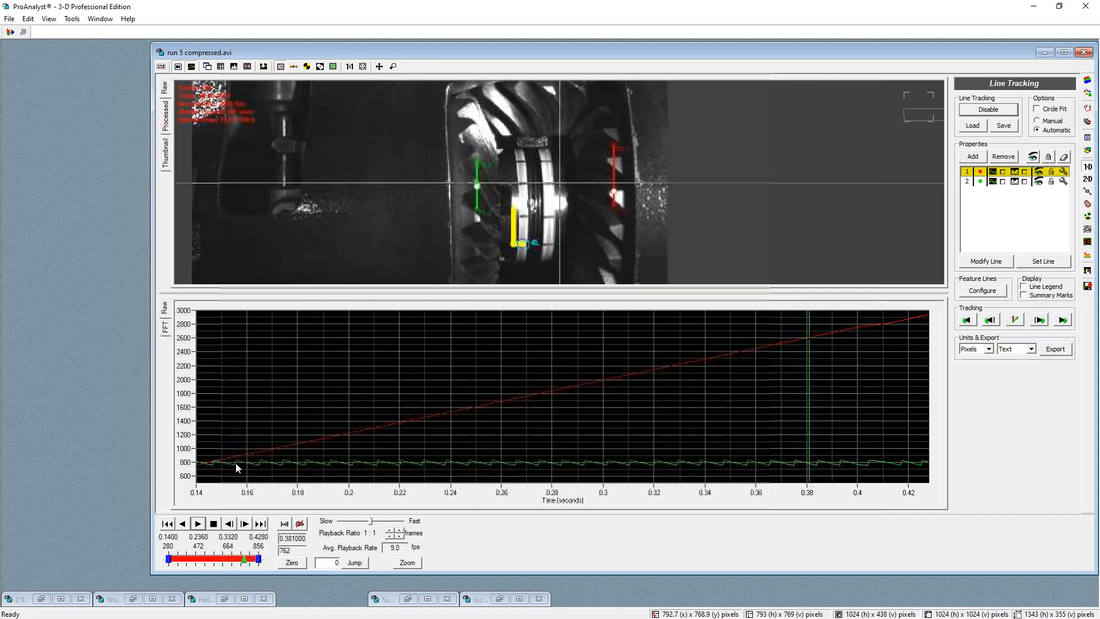
click(213, 523)
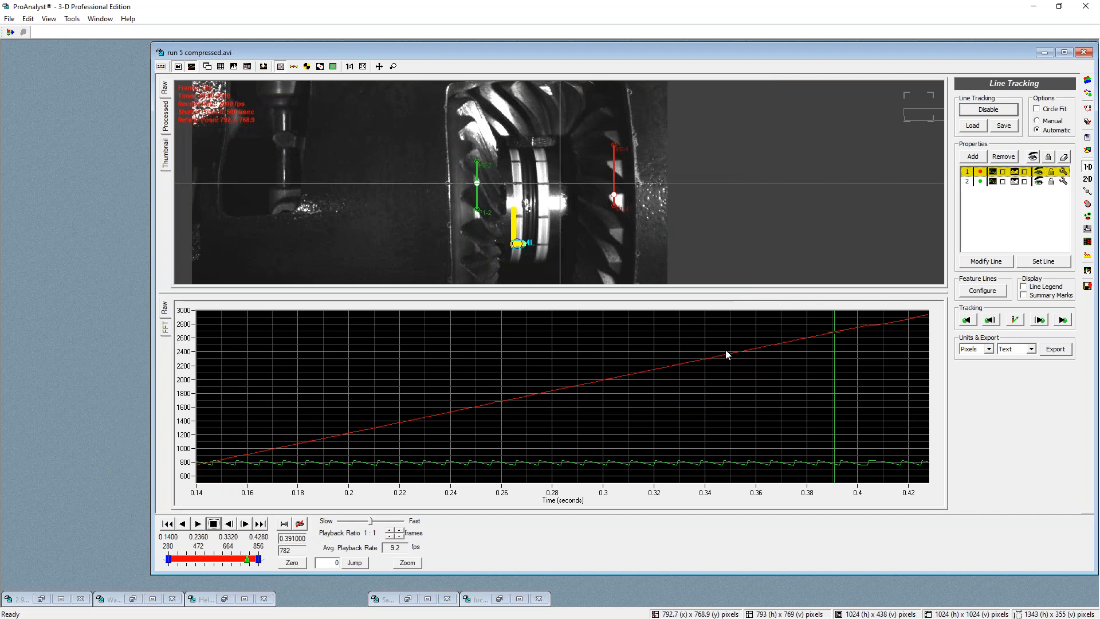
Inspect the gear frames at several points near 0.36 s on the run 5 tracking graph and close the video
click(764, 458)
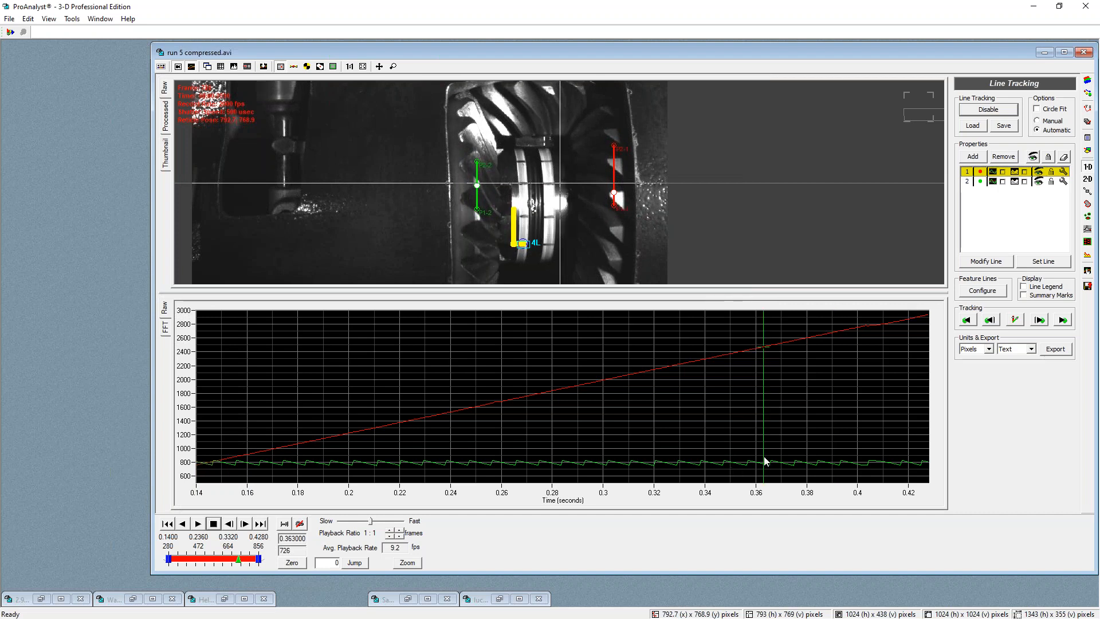
click(754, 466)
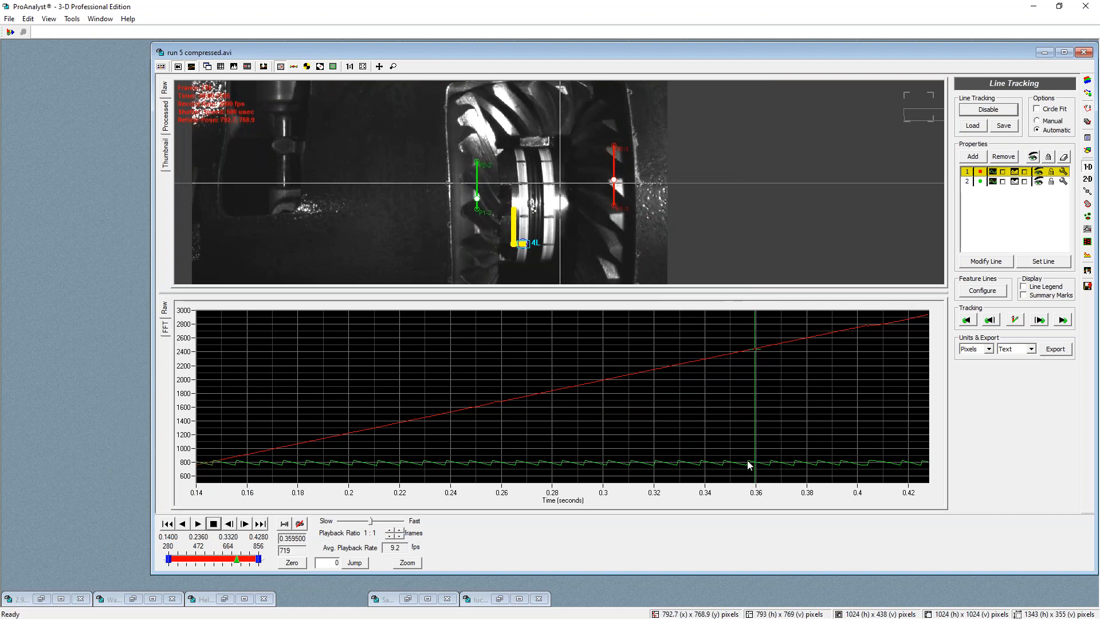
click(747, 462)
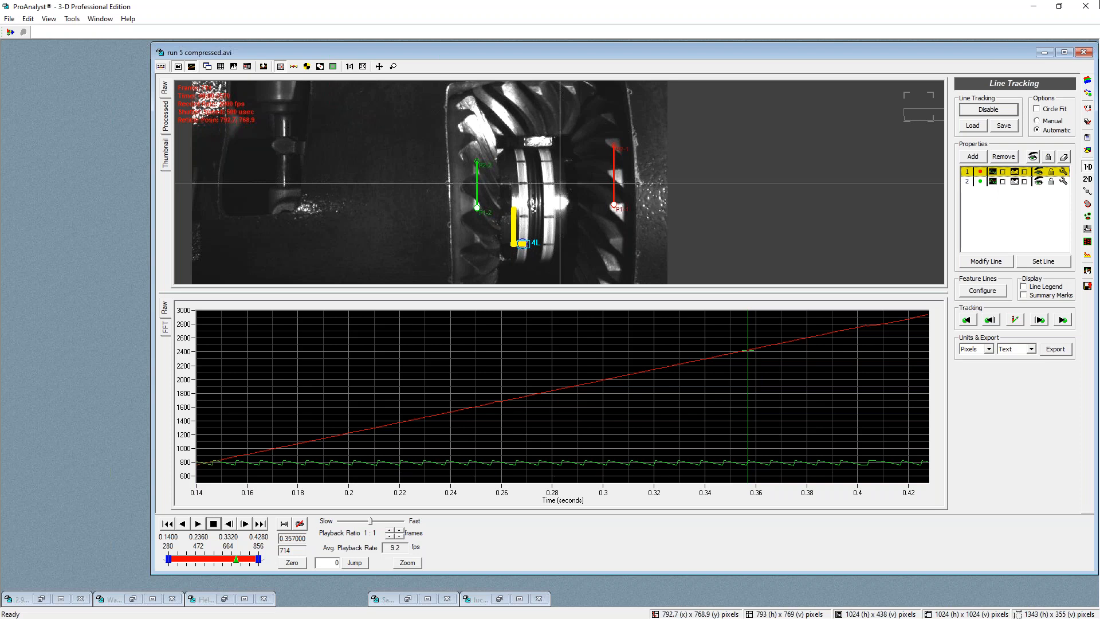
click(1083, 52)
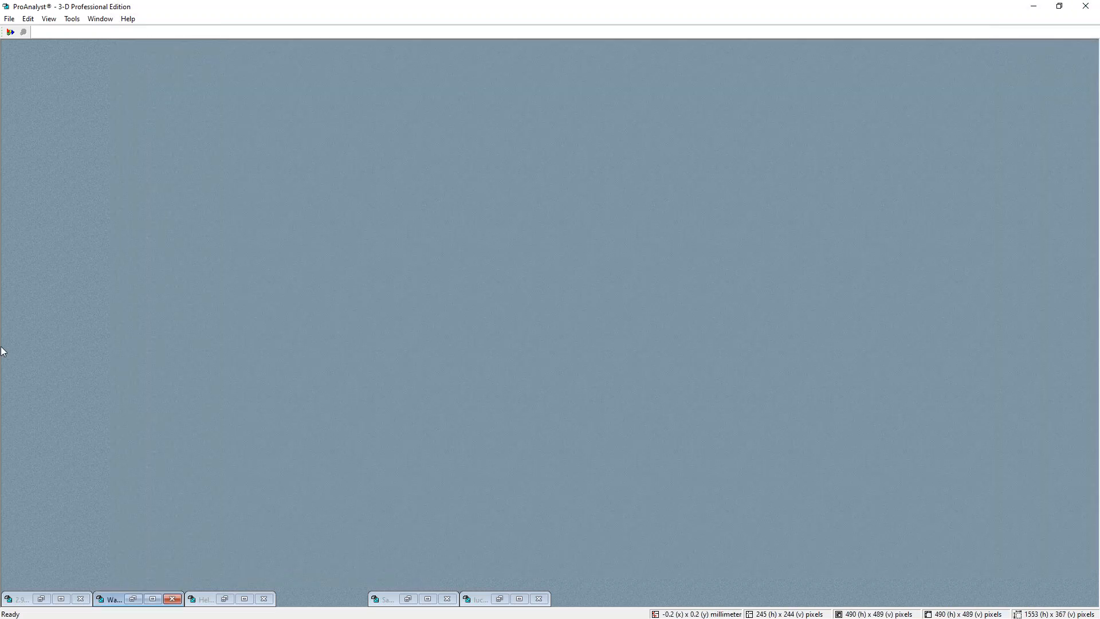
Restore the Sapien XT valve sequence, reposition and enlarge its window, and give the image more height above the graph
double_click(387, 599)
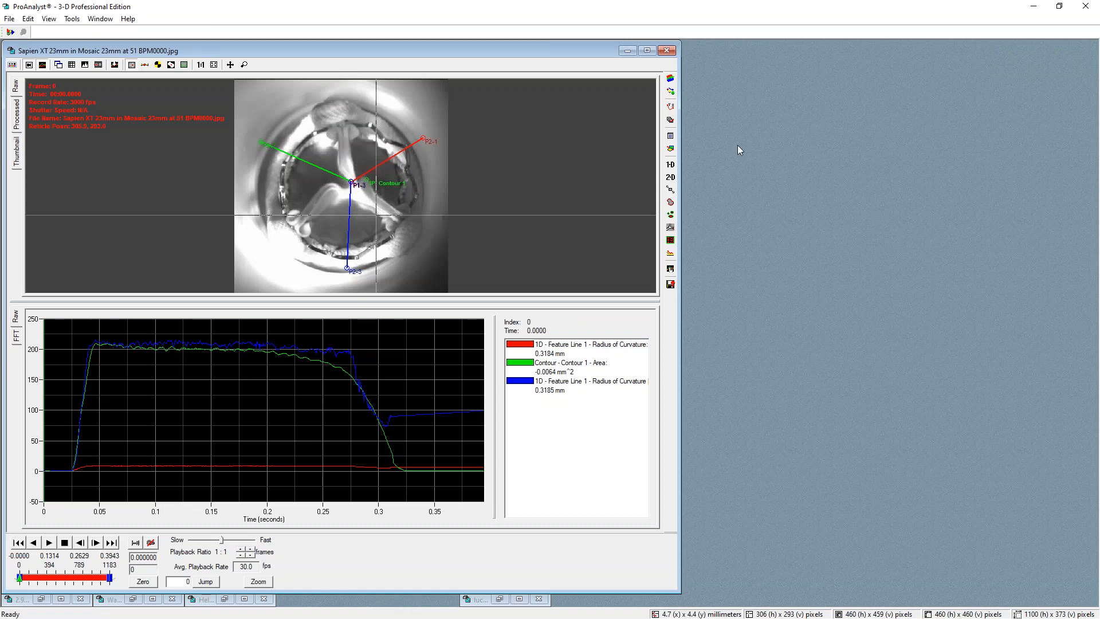
drag(400, 50, 459, 51)
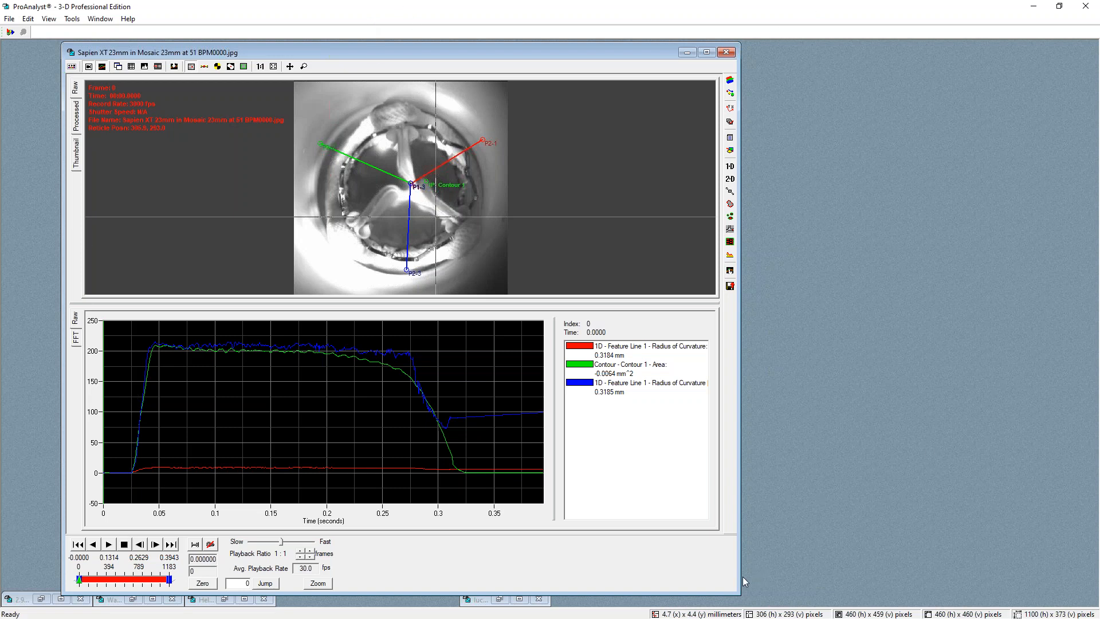
drag(737, 591, 760, 603)
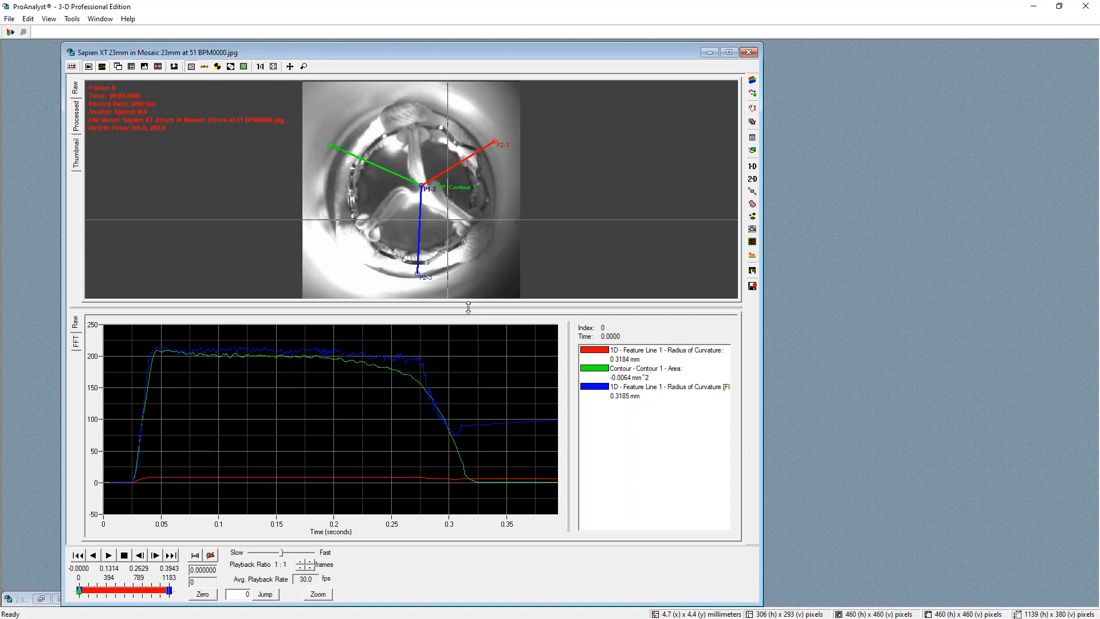
drag(472, 367, 463, 407)
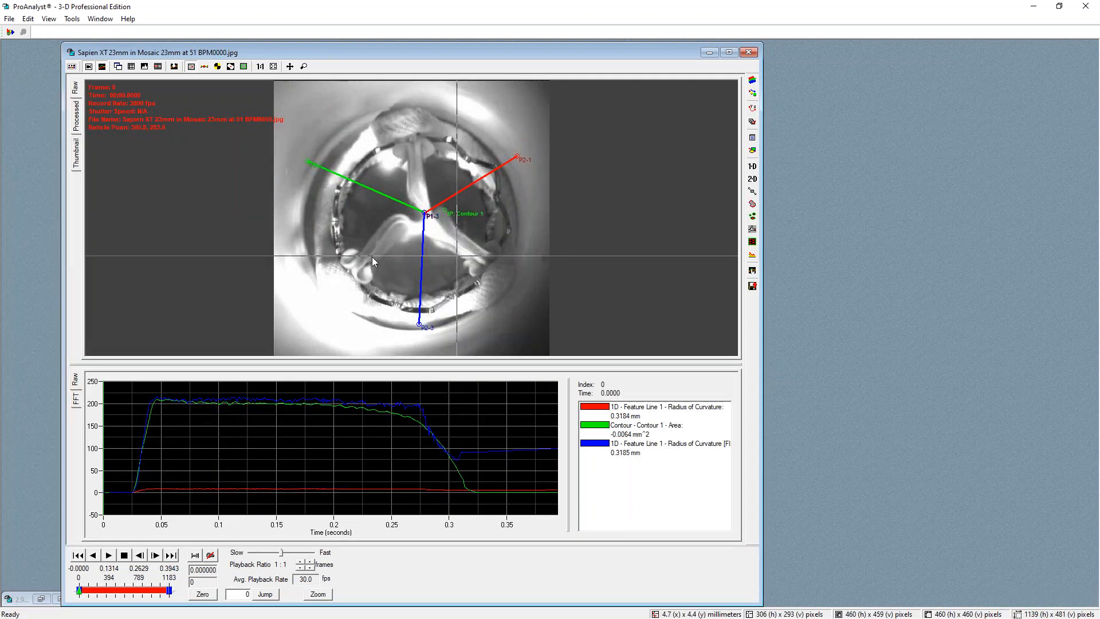
Play and stop the valve sequence, scrub its graph to 0.335 s to compare frames, and close the window
click(108, 555)
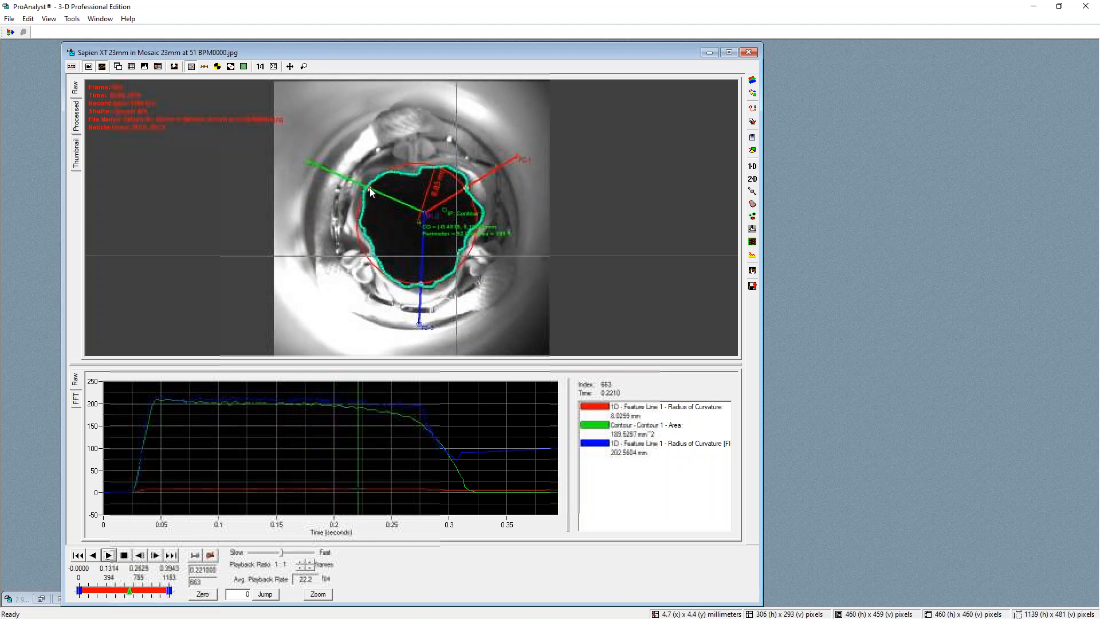
click(124, 555)
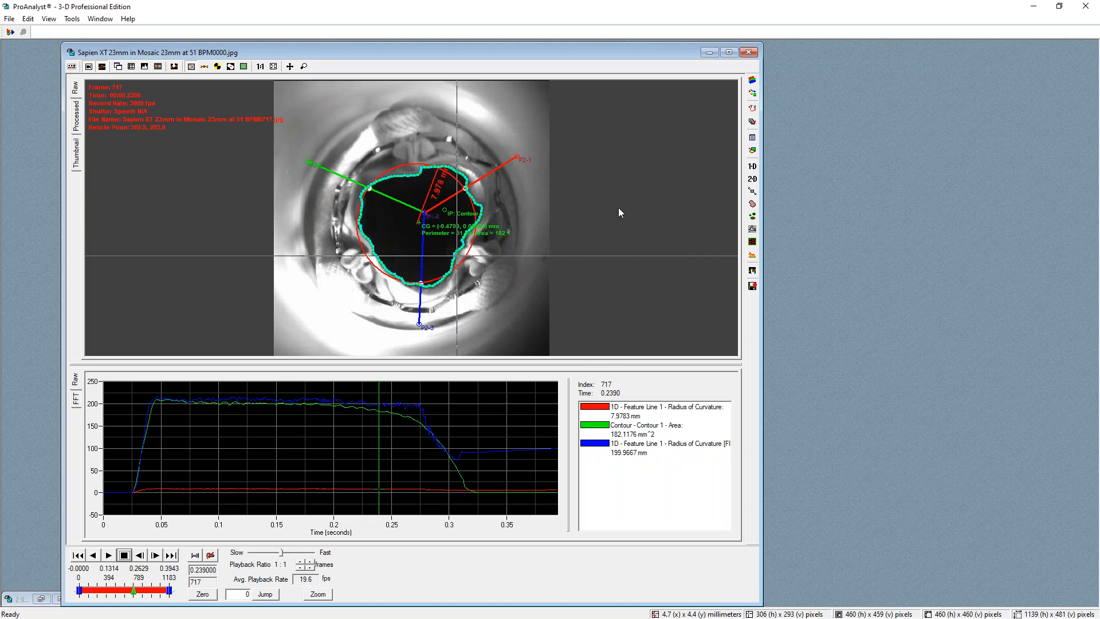
drag(430, 450, 438, 444)
drag(401, 439, 488, 444)
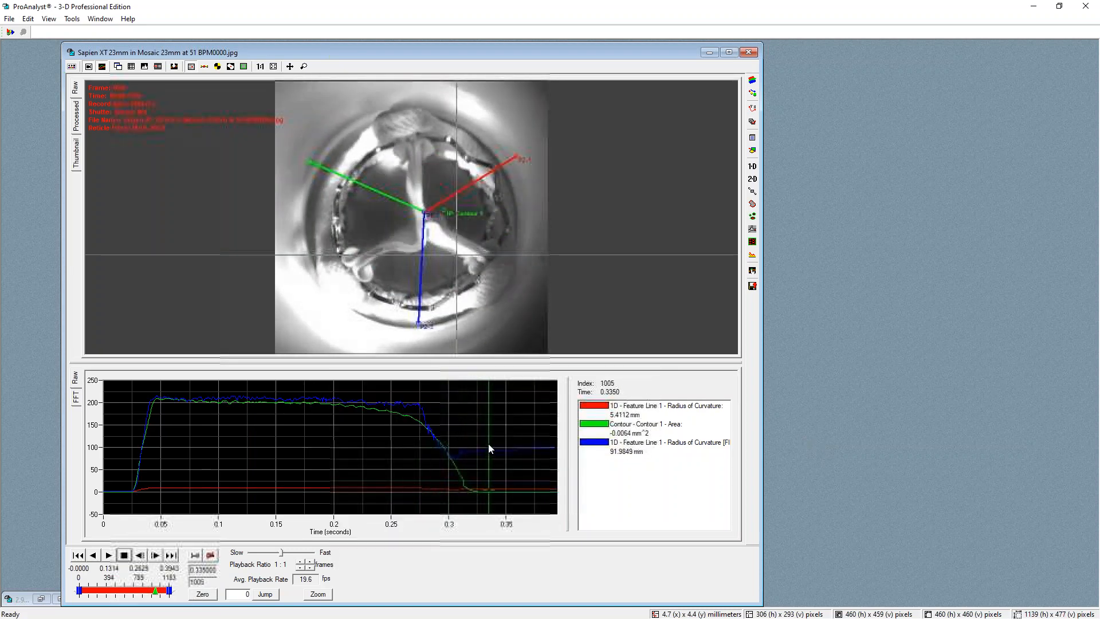
click(748, 52)
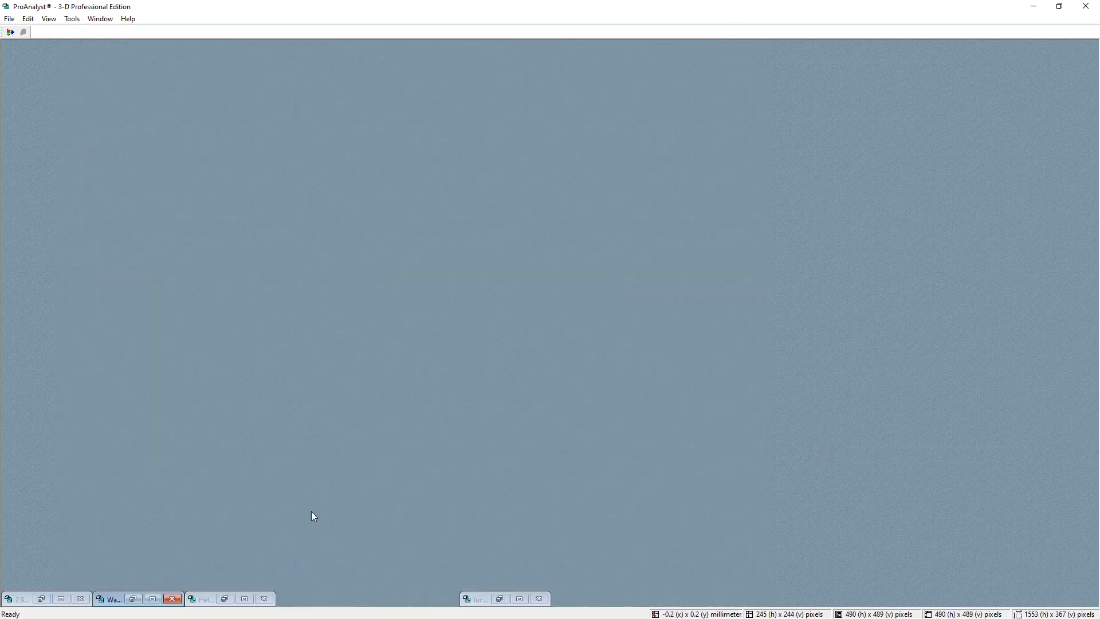
Restore the Helmet 1.avi video with a taller image area and play it from the first frame
double_click(202, 600)
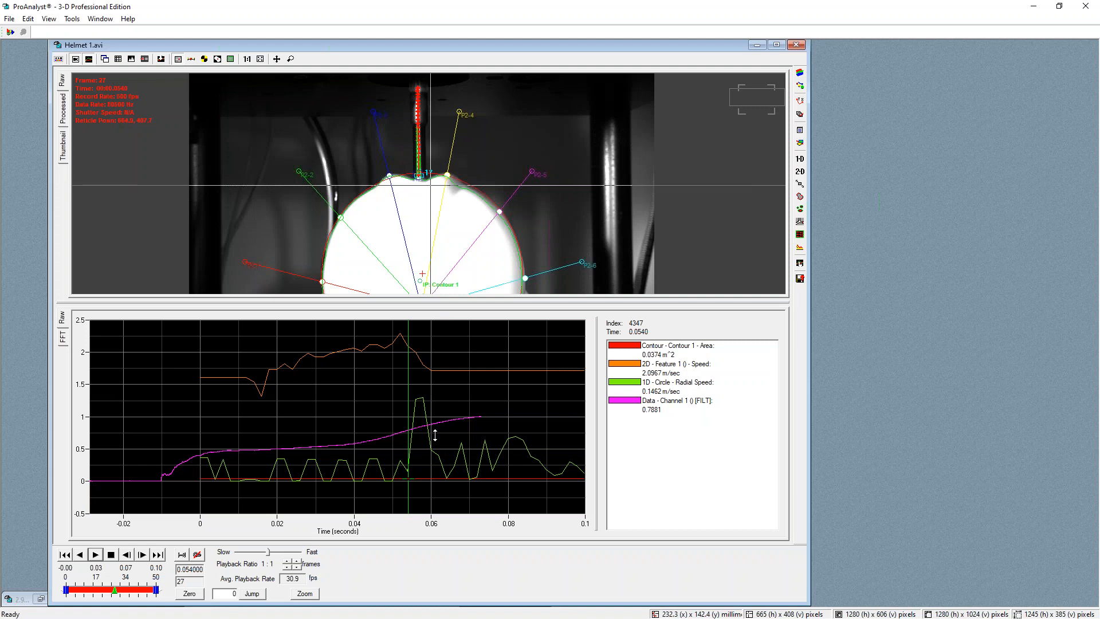
drag(433, 424, 433, 418)
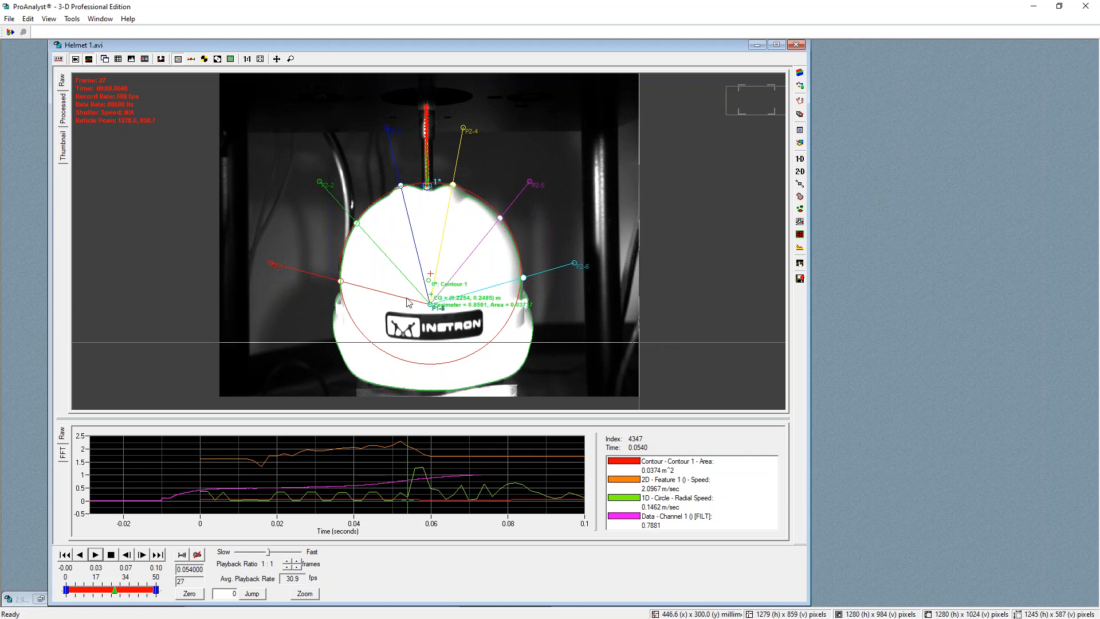
click(66, 554)
click(96, 554)
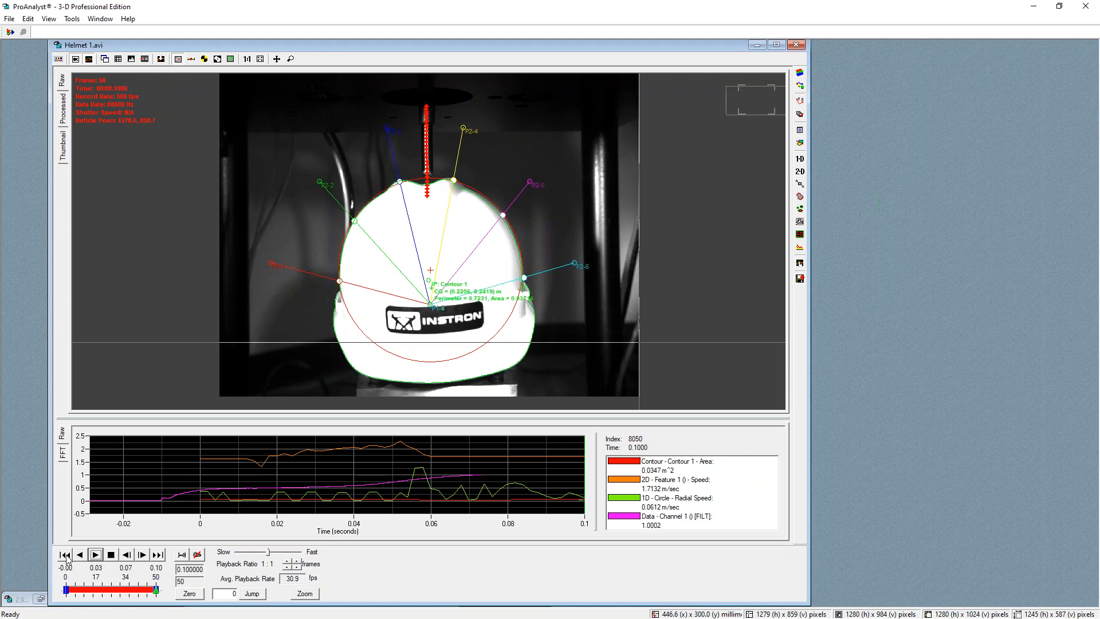
Replay the helmet video from the first frame and close its window
click(64, 554)
click(95, 554)
click(796, 46)
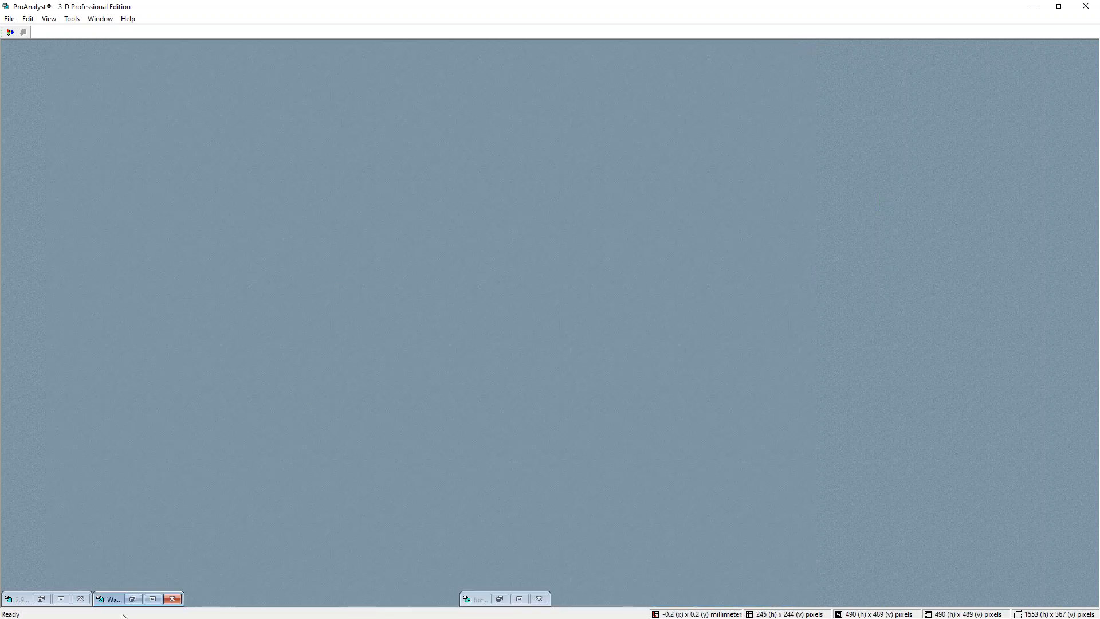
Restore the Watch Spring sequence and show its raw time graph and raw image
double_click(110, 600)
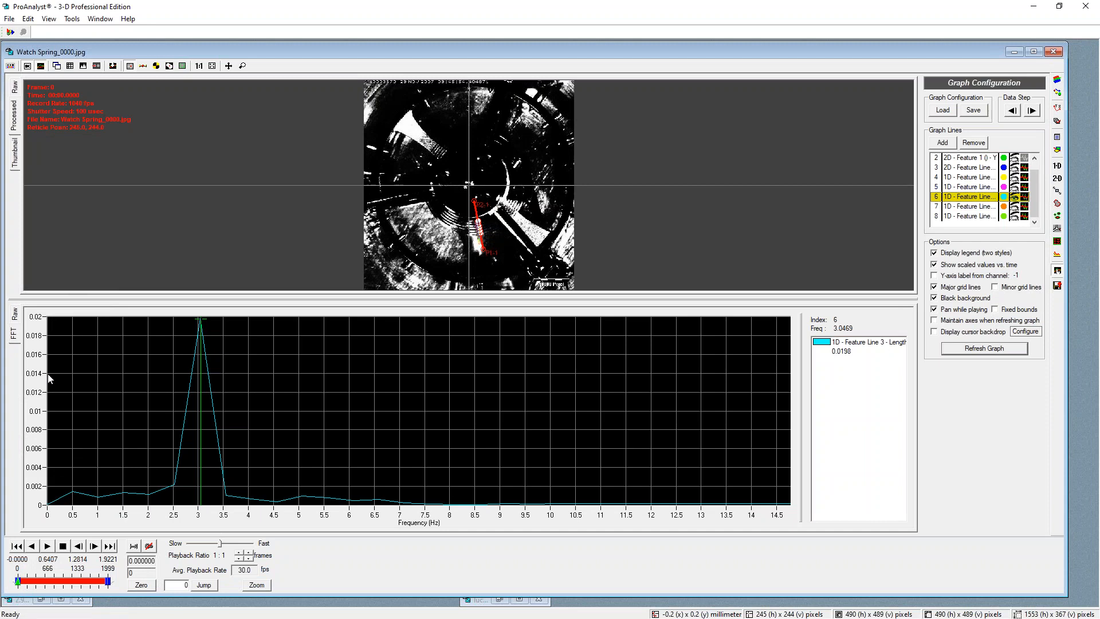
click(15, 315)
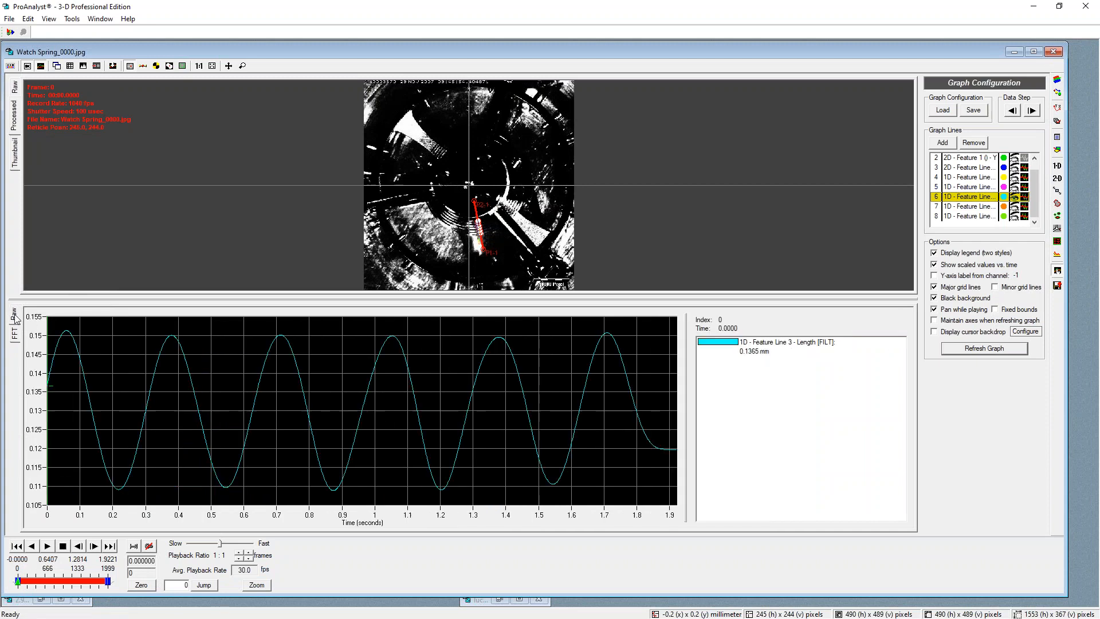
click(14, 87)
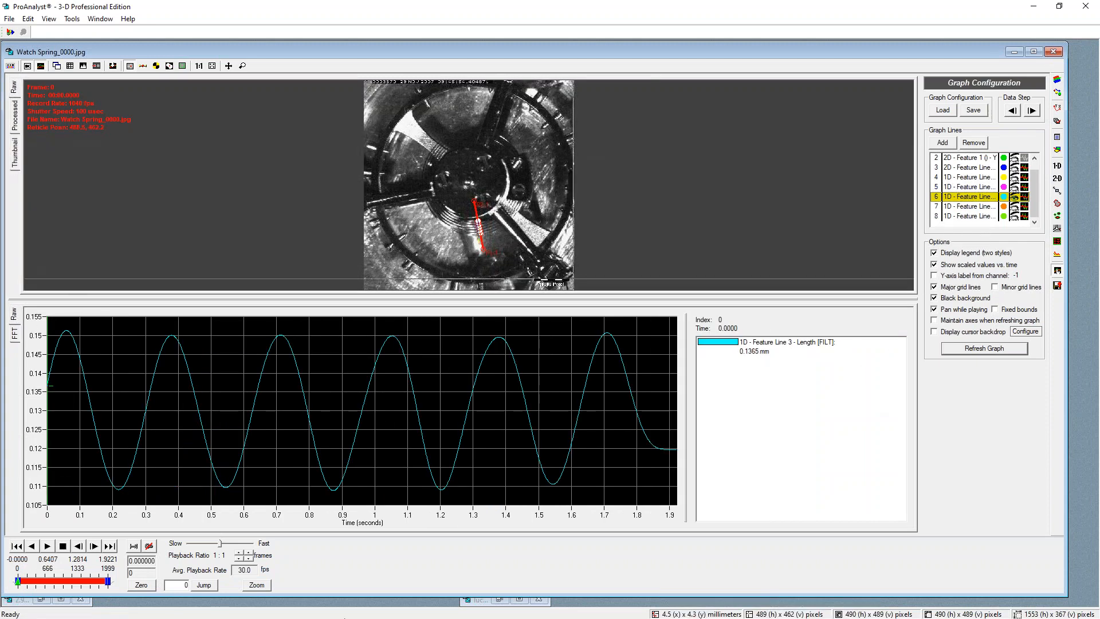
Play the watch spring sequence, stop it at frame 428 and examine the tracking line across the coils up close
click(48, 545)
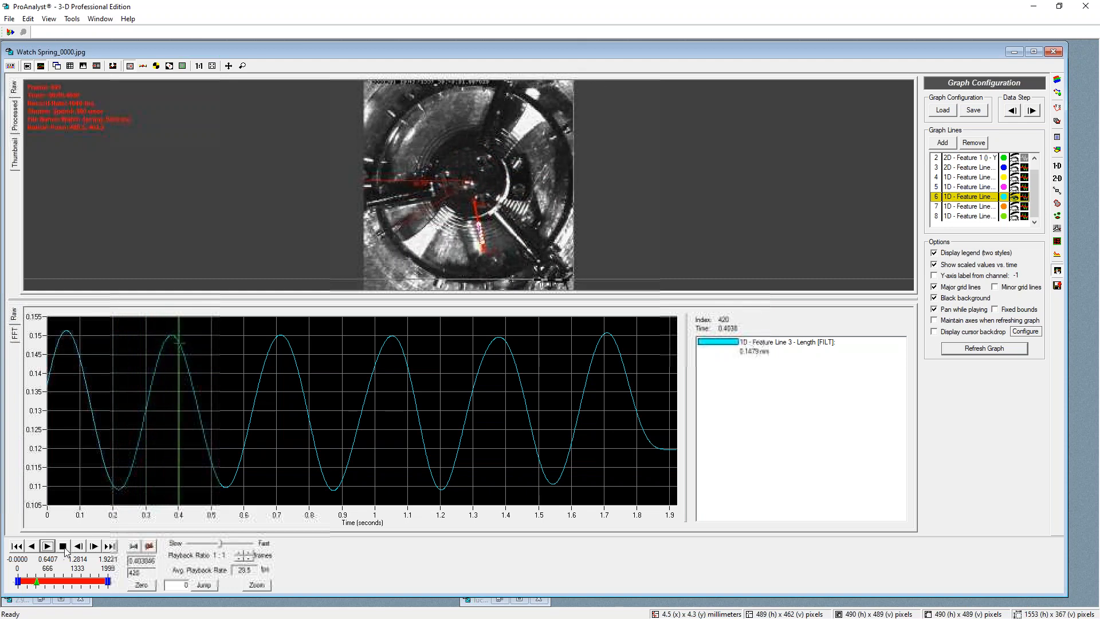
key(space)
scroll(417, 257, up, 3)
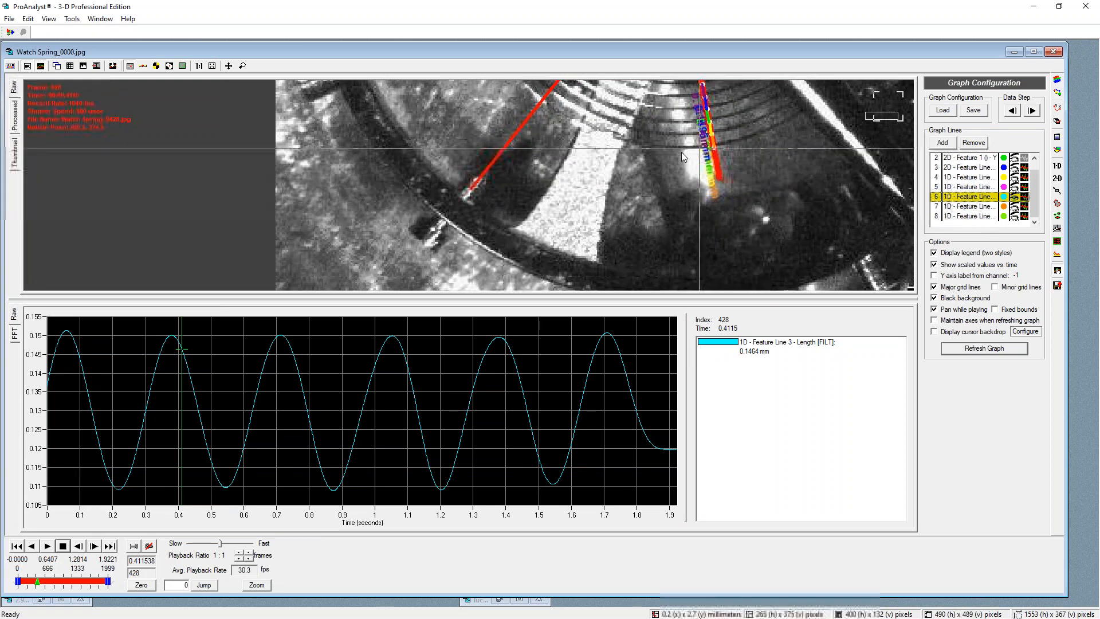
scroll(486, 143, down, 2)
scroll(486, 143, down, 1)
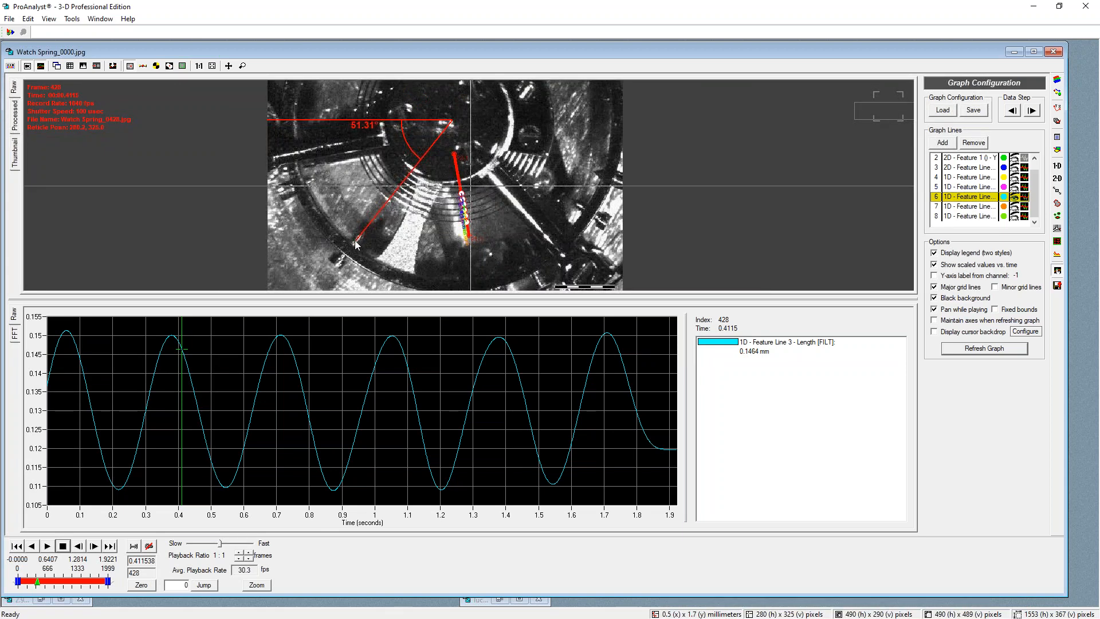
scroll(371, 236, down, 1)
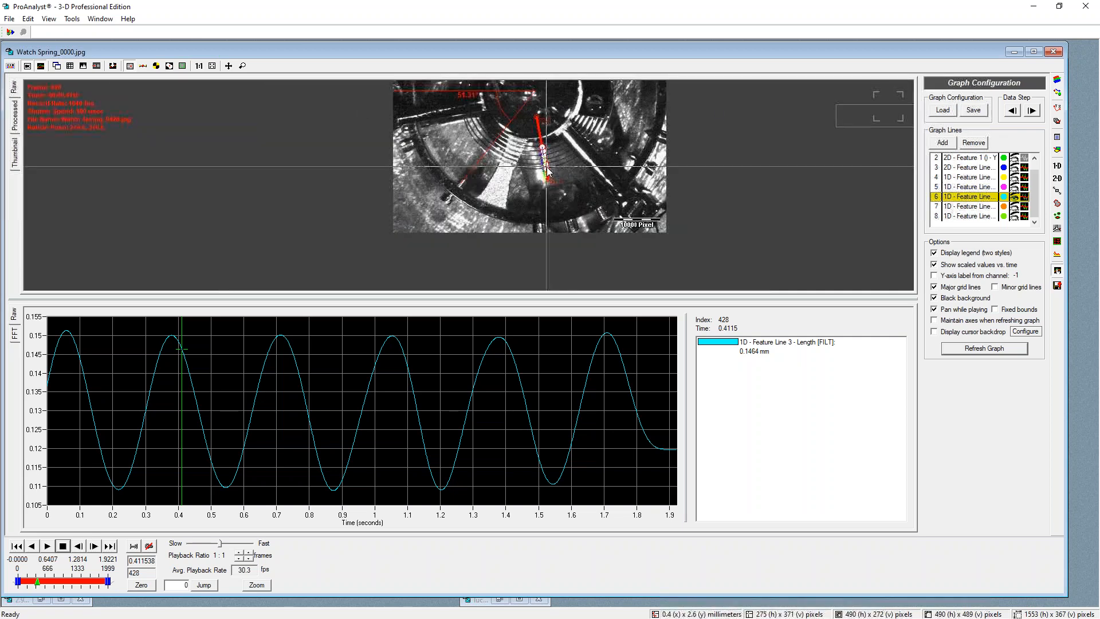
scroll(574, 163, up, 2)
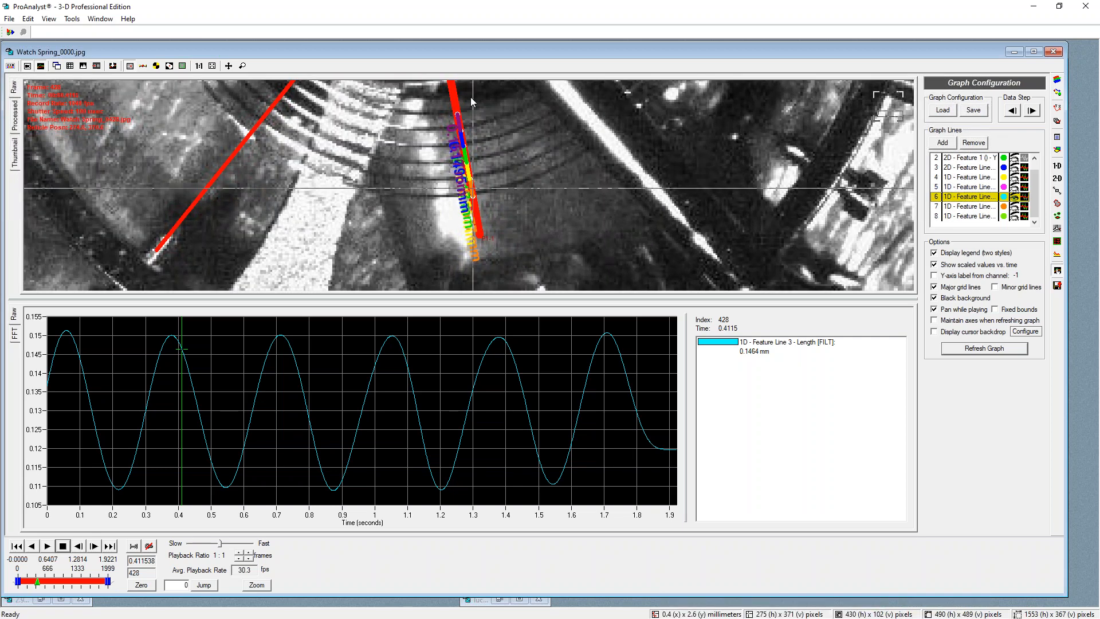
scroll(495, 151, down, 1)
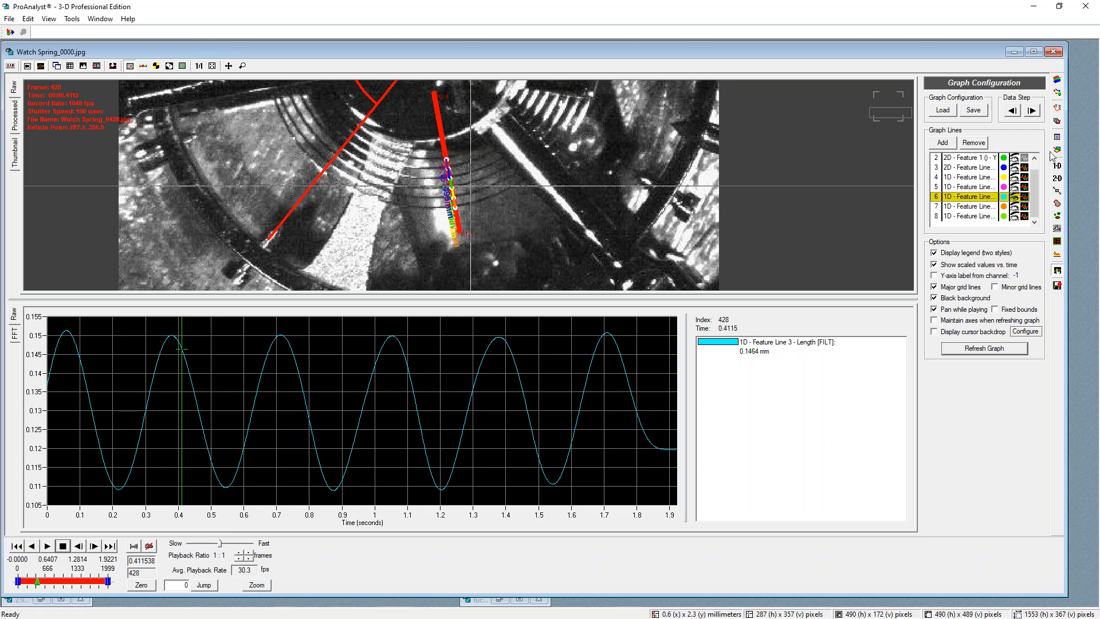
Review the line 1 search settings in Line Tracking against the tracked spring coils and close the settings
click(1057, 167)
click(1032, 171)
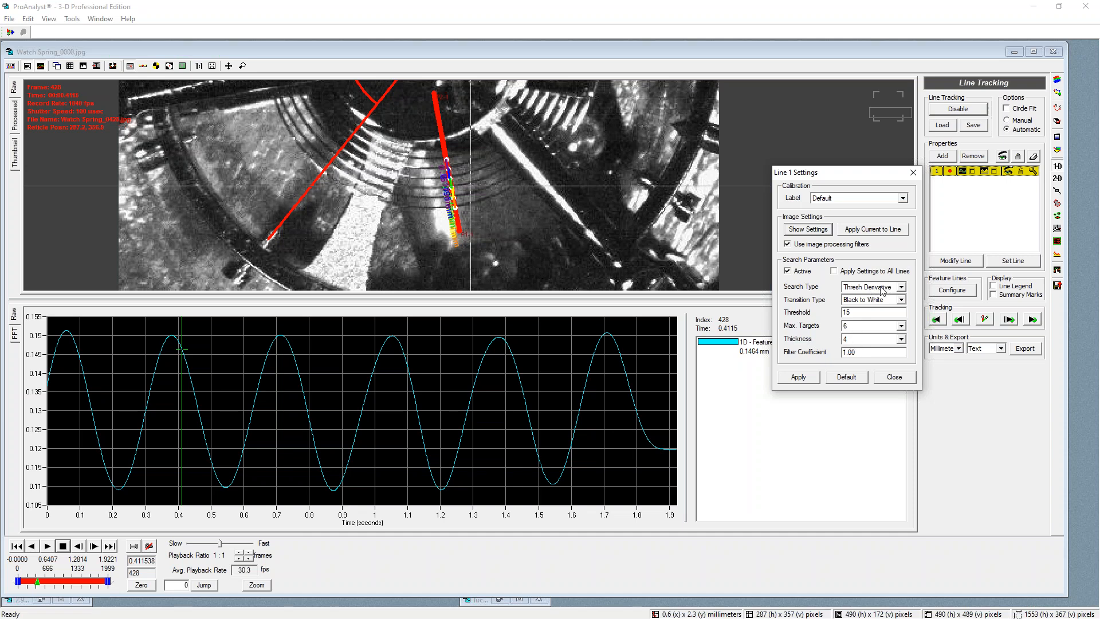
click(453, 193)
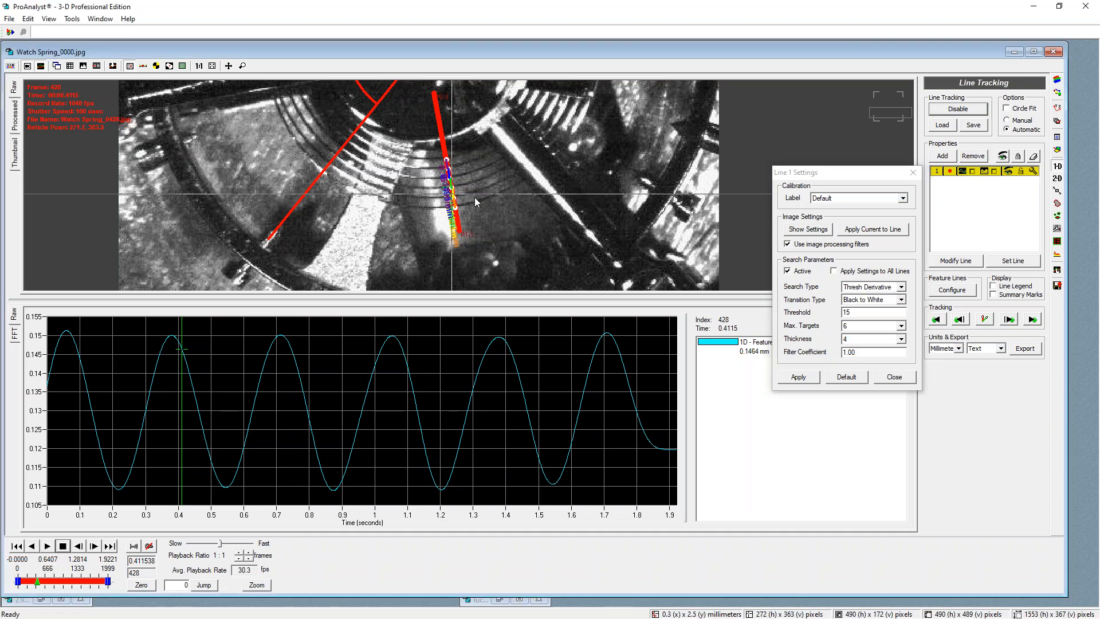
scroll(455, 195, up, 2)
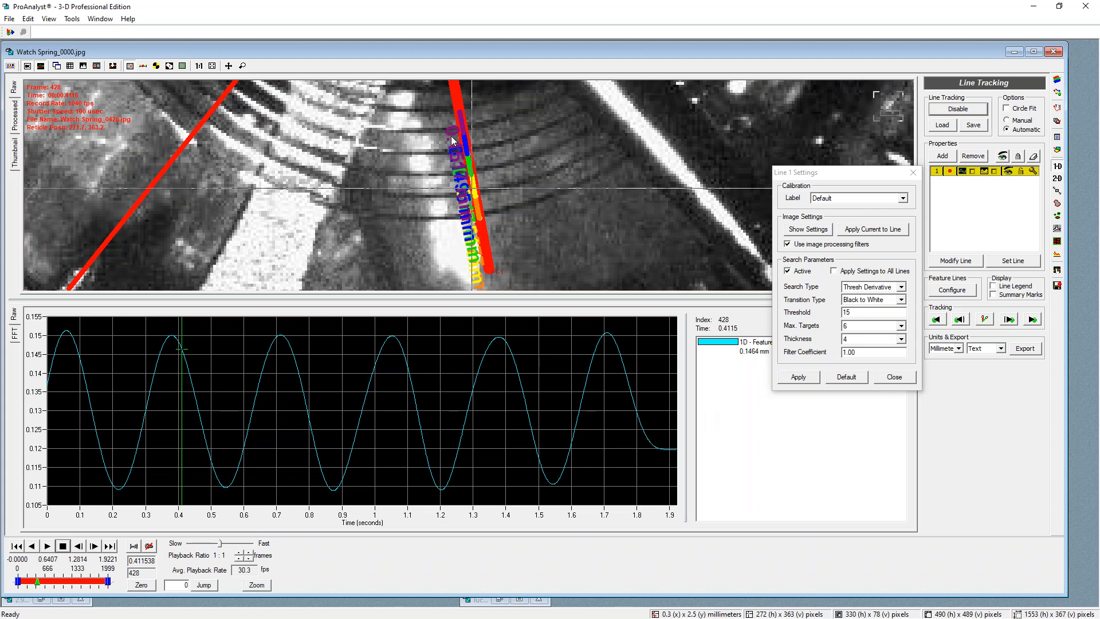
click(912, 172)
Review the target points that define successive feature lines in the Line Configuration and close it
click(952, 289)
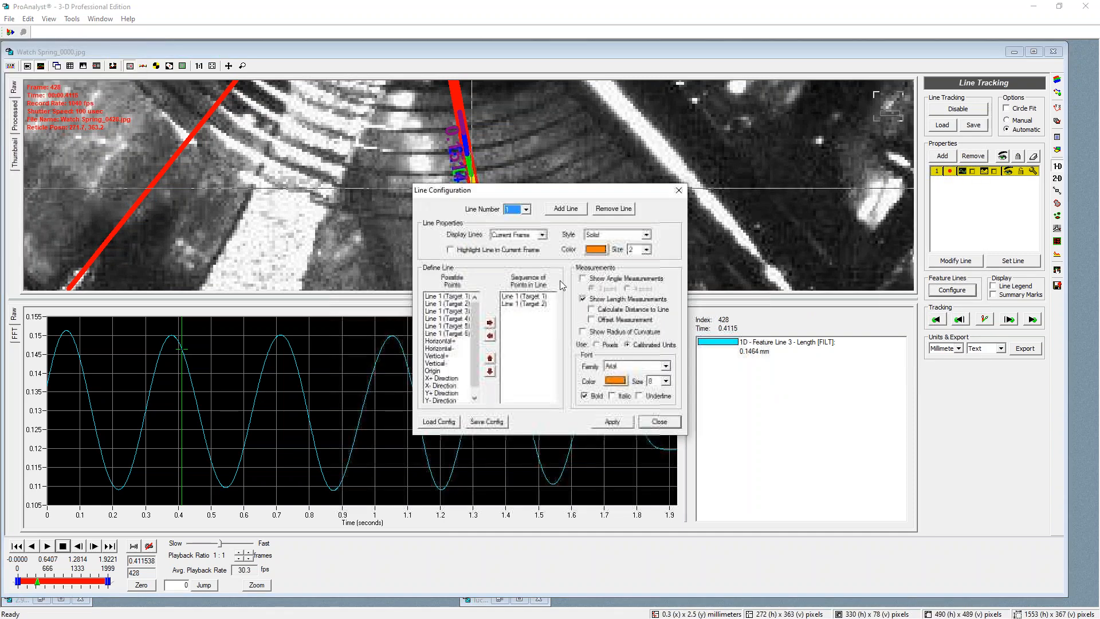
drag(583, 185, 844, 141)
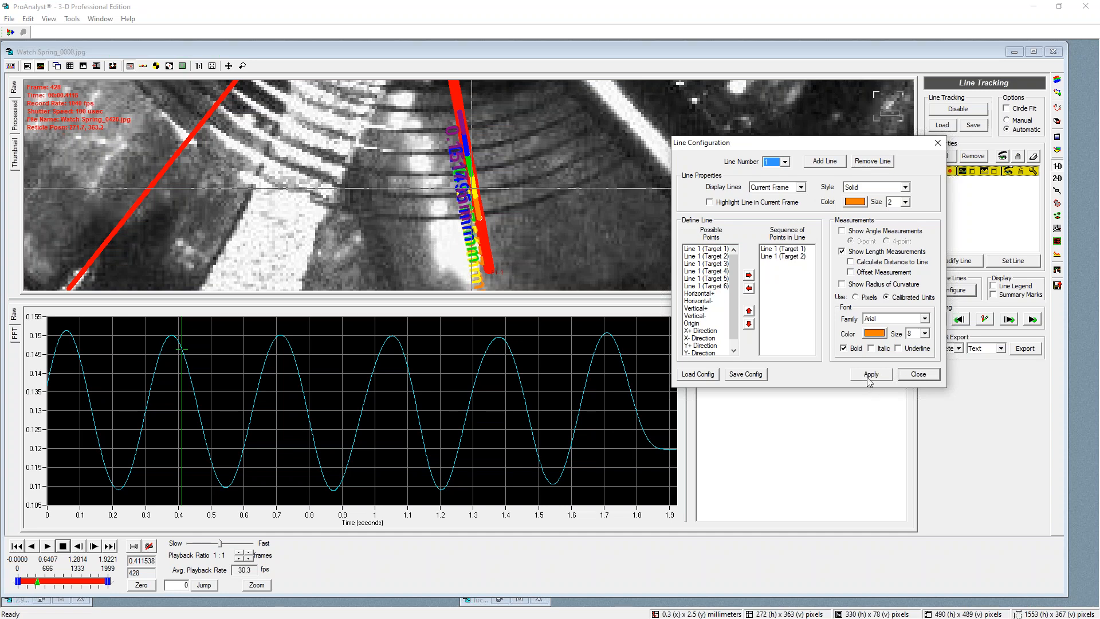
click(779, 161)
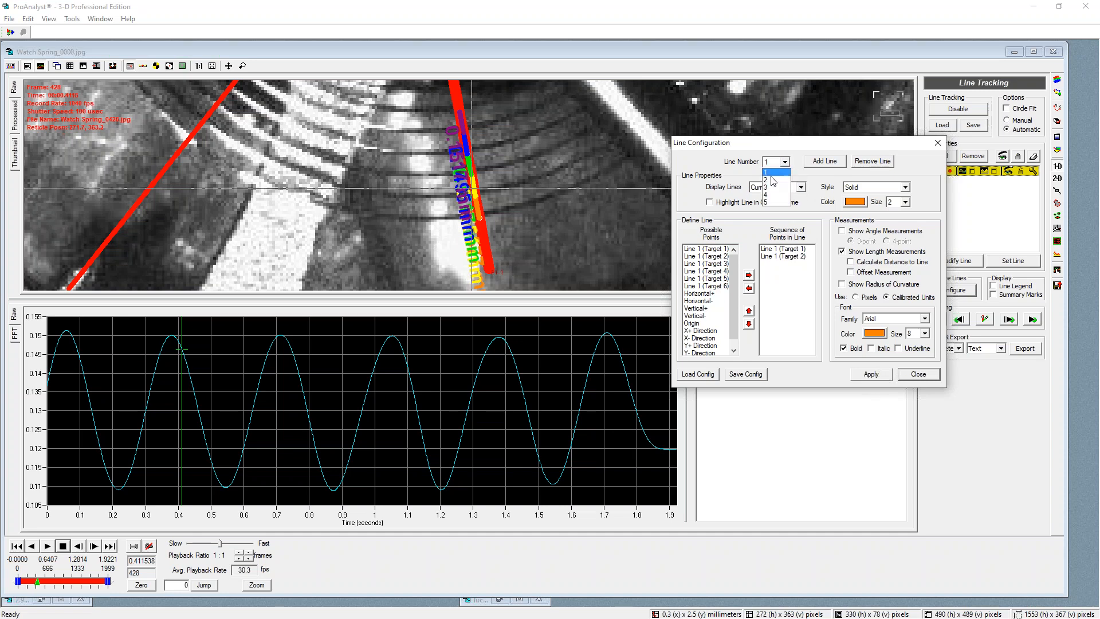
click(770, 188)
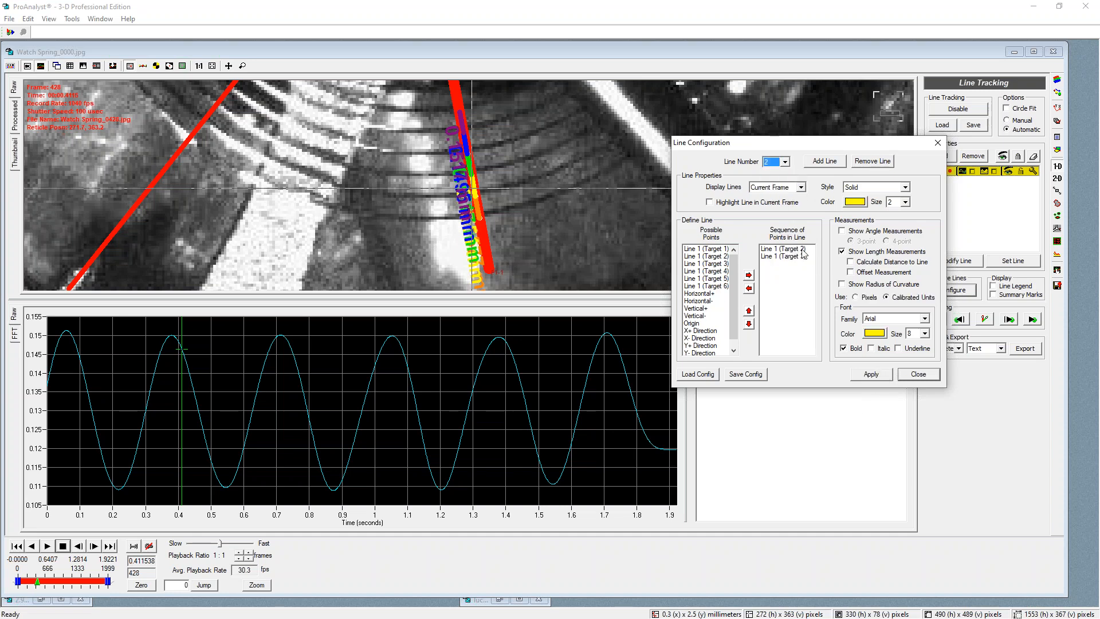
click(784, 162)
click(771, 186)
click(784, 162)
click(771, 195)
click(918, 374)
Make graph lines 2, 3, 4, 5 and 7 visible alongside line 6 in the watch spring graph
click(1057, 272)
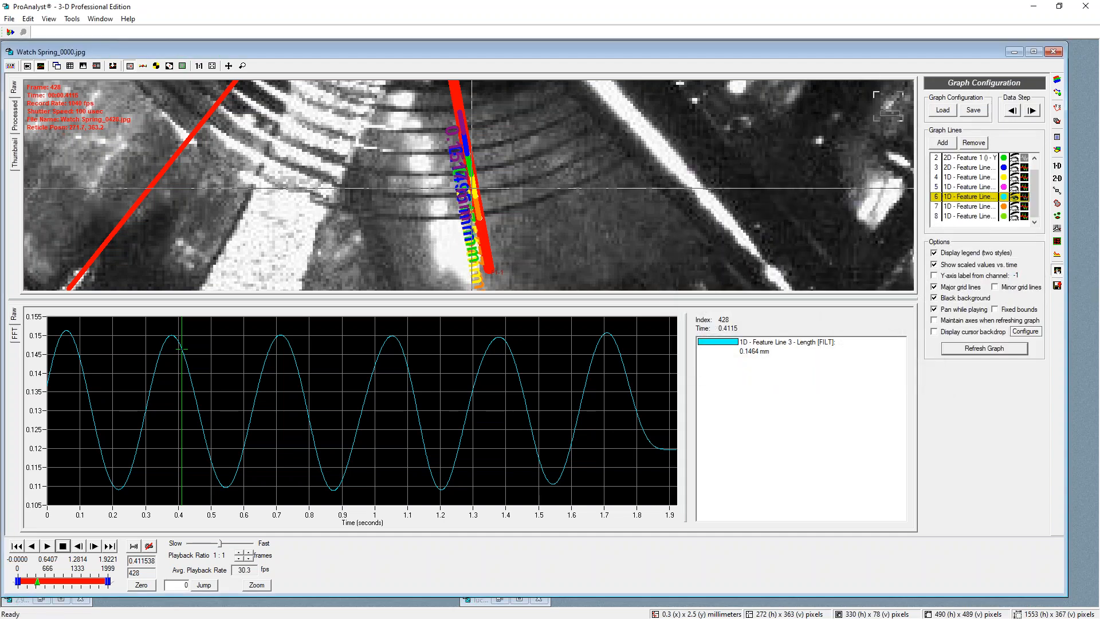
click(1014, 187)
click(1014, 177)
click(1014, 167)
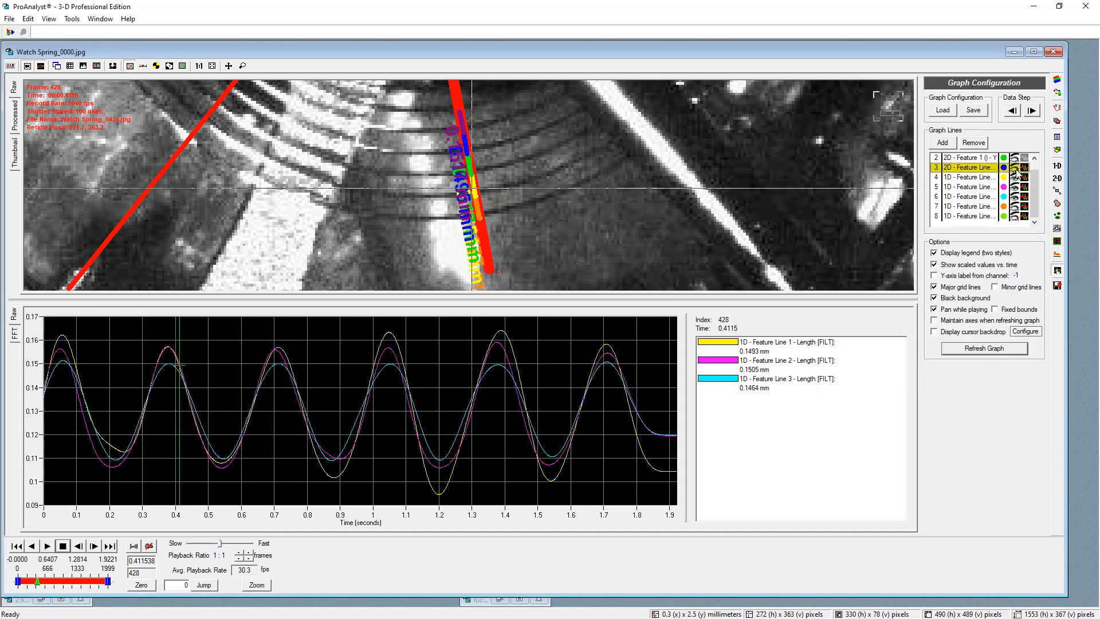
click(1014, 157)
click(1014, 206)
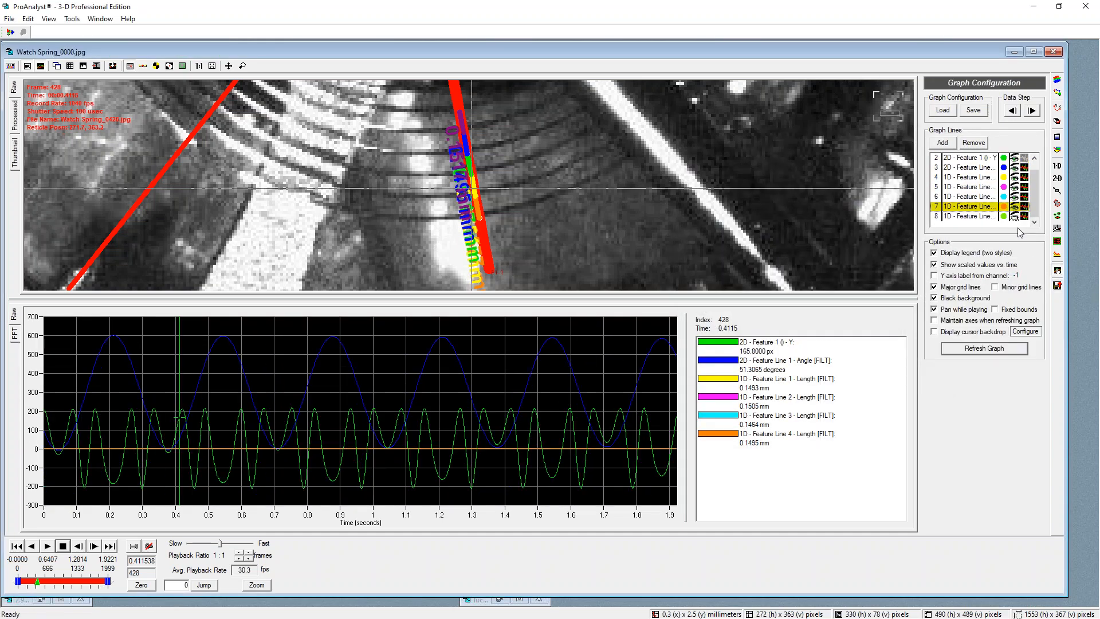
Make graph lines 8 and 1 visible in the watch spring graph and zoom the image out to the whole spring
click(1016, 216)
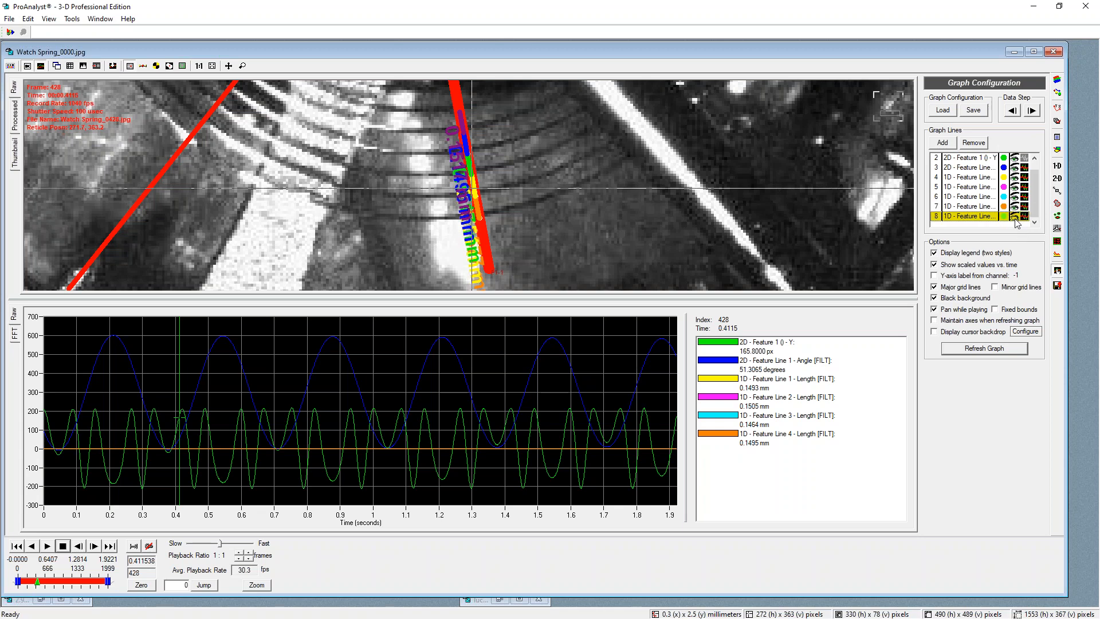
click(1015, 218)
scroll(344, 172, down, 3)
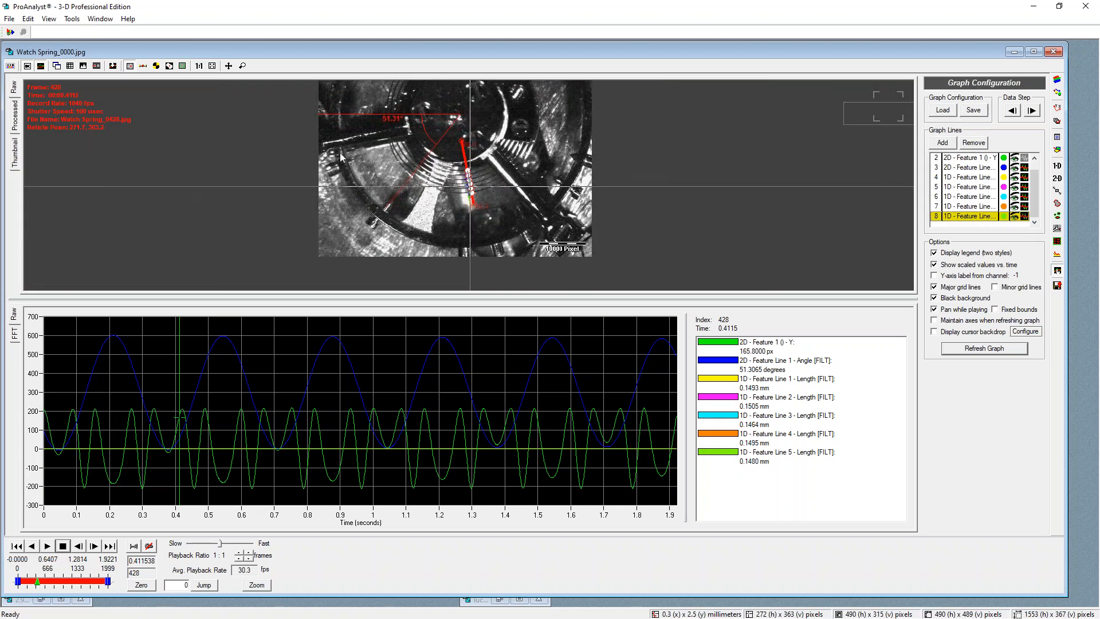
scroll(996, 174, up, 1)
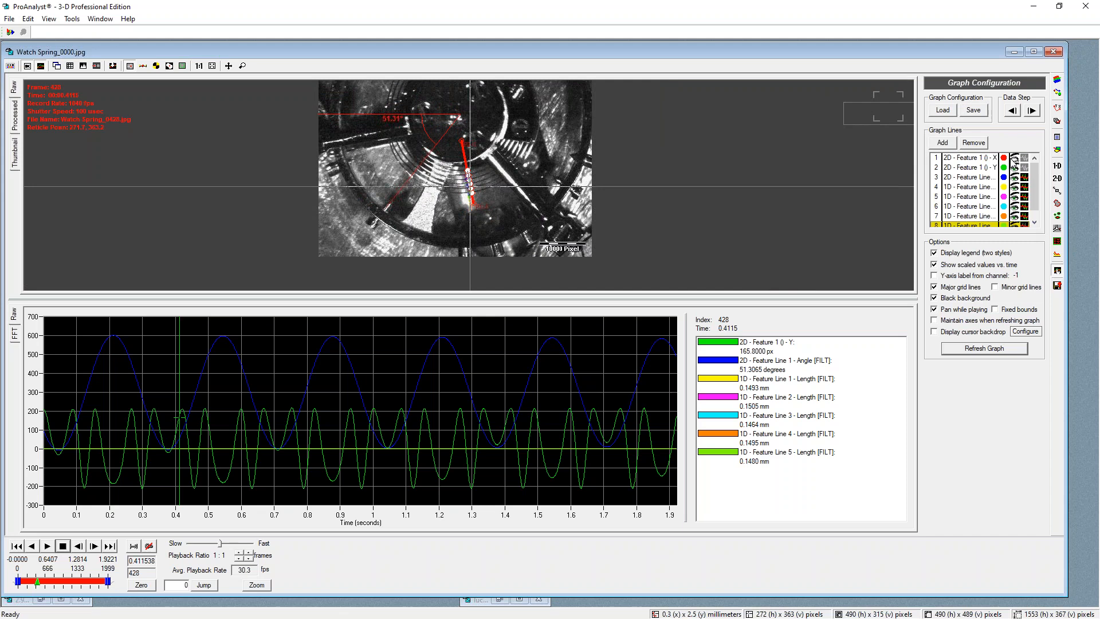
click(1014, 159)
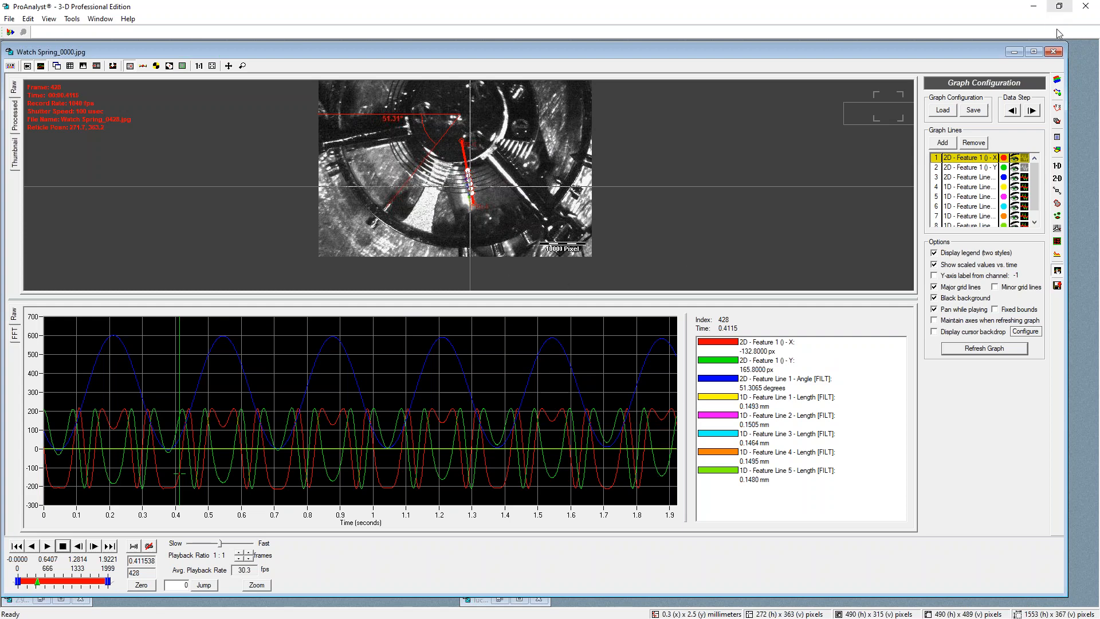
Close the watch spring sequence without saving its tracking changes and restore the 2.9run1800_stab.avi window at a larger size
click(1058, 53)
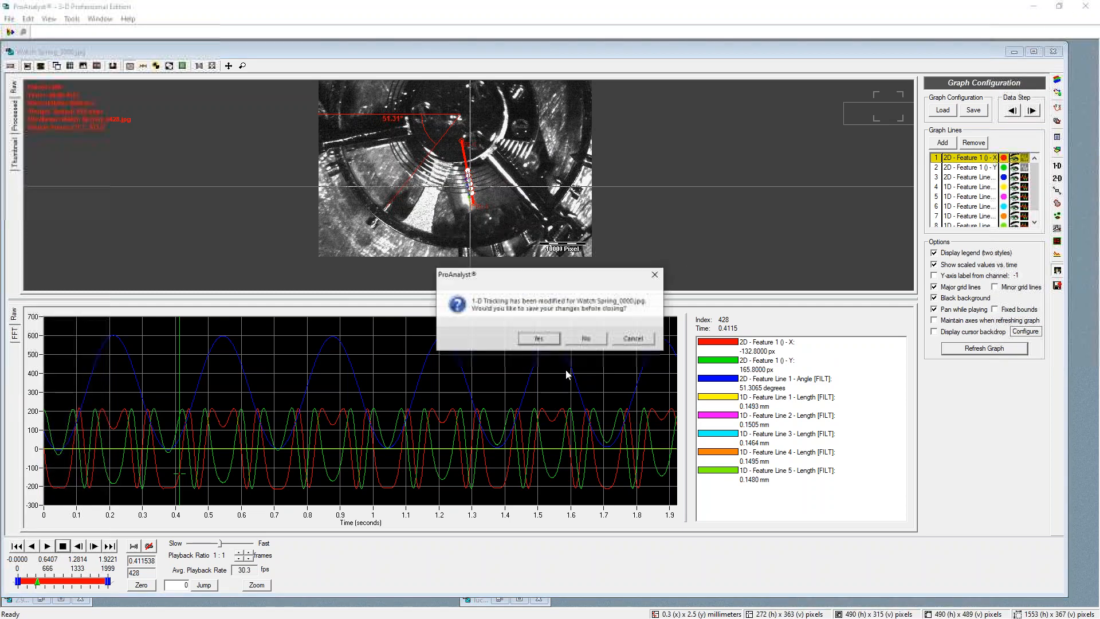
click(586, 340)
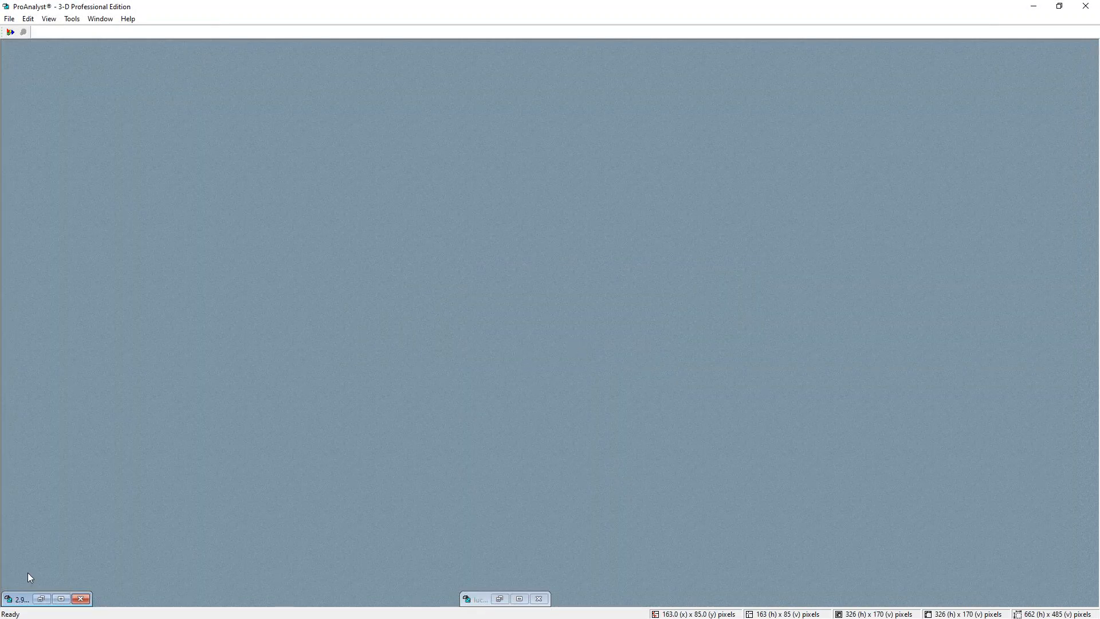
double_click(19, 599)
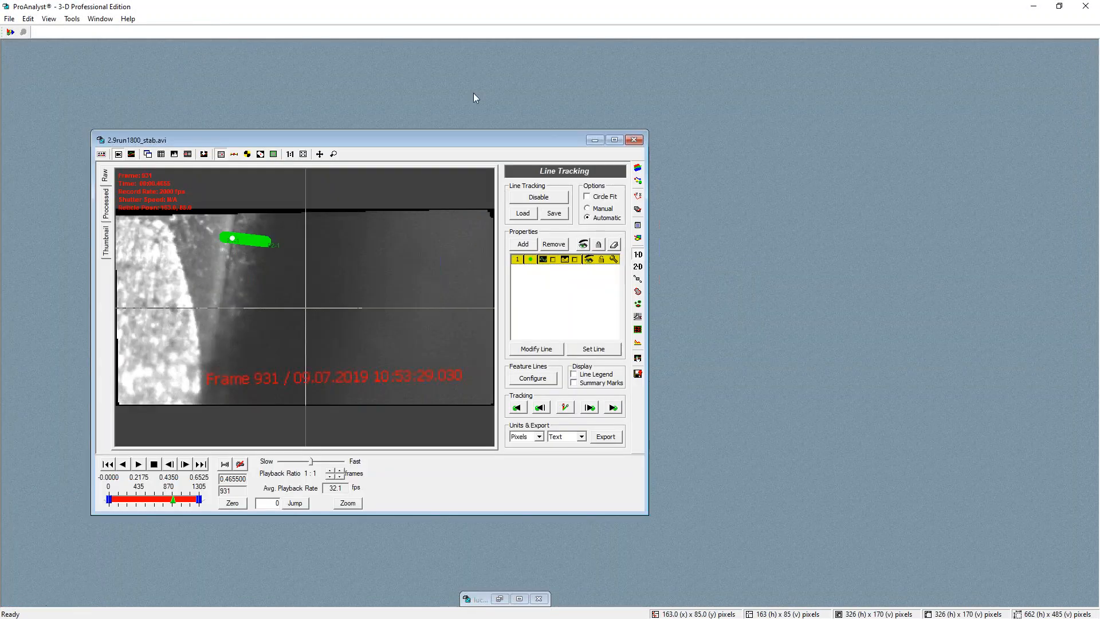
drag(458, 135, 403, 64)
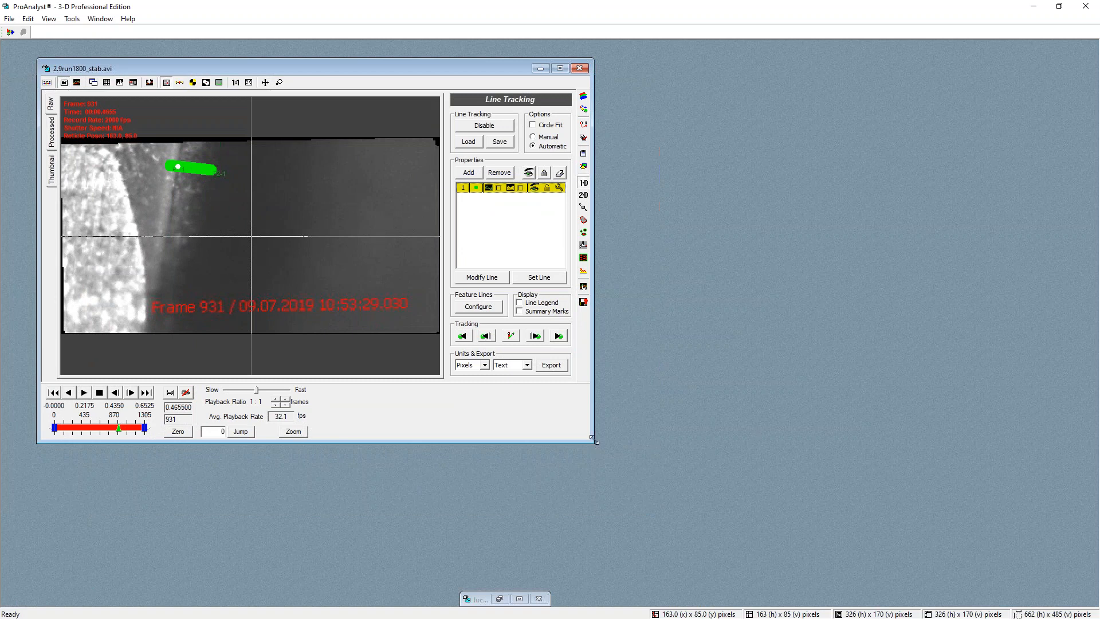
drag(592, 441, 962, 555)
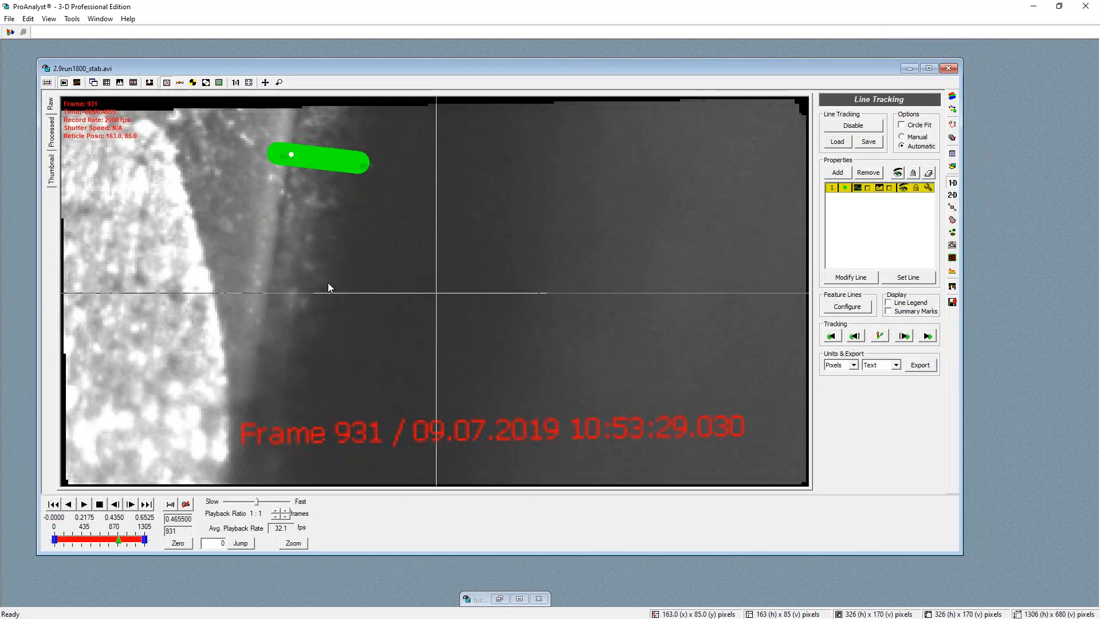
Play 2.9run1800_stab.avi from its first frame and examine the tracked edge point on line 1 up close at frames 366 and 973
click(53, 504)
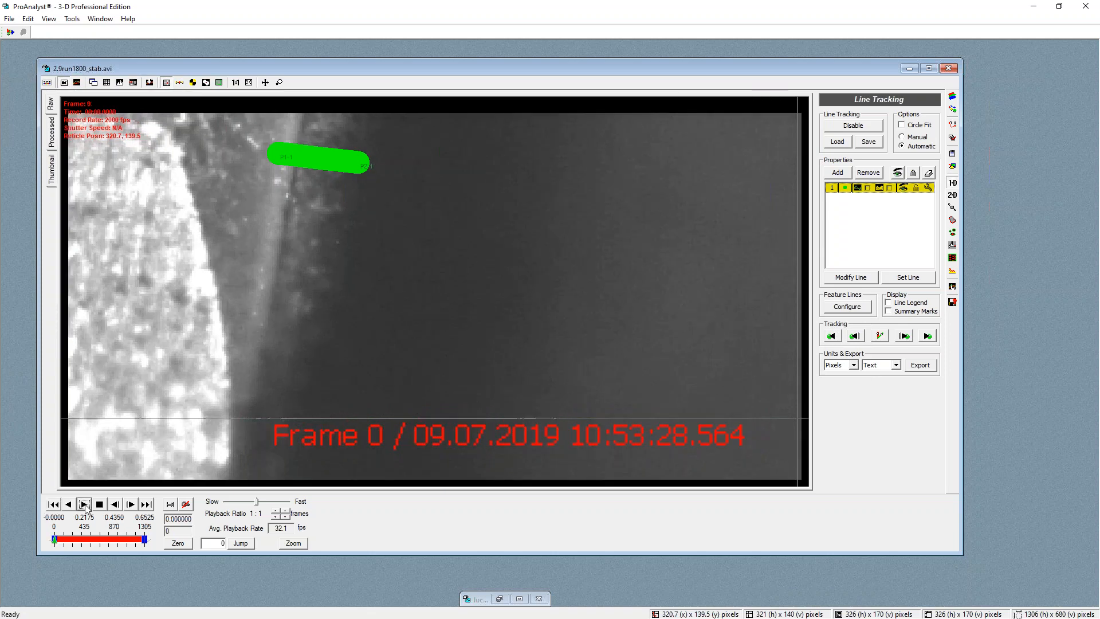
click(84, 505)
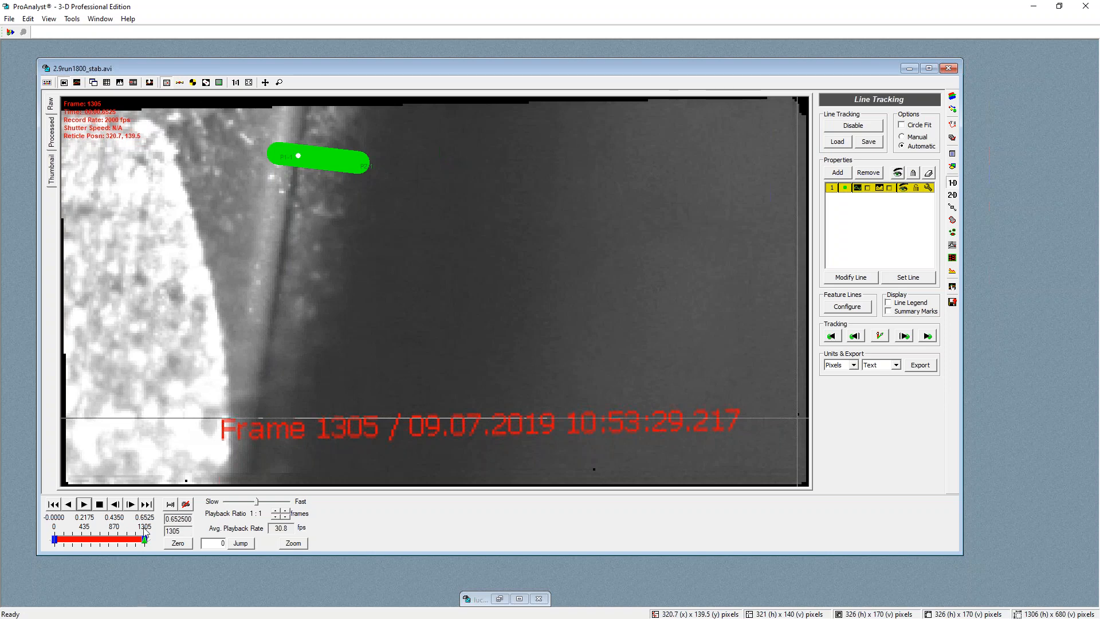
drag(144, 538, 80, 544)
scroll(286, 152, up, 4)
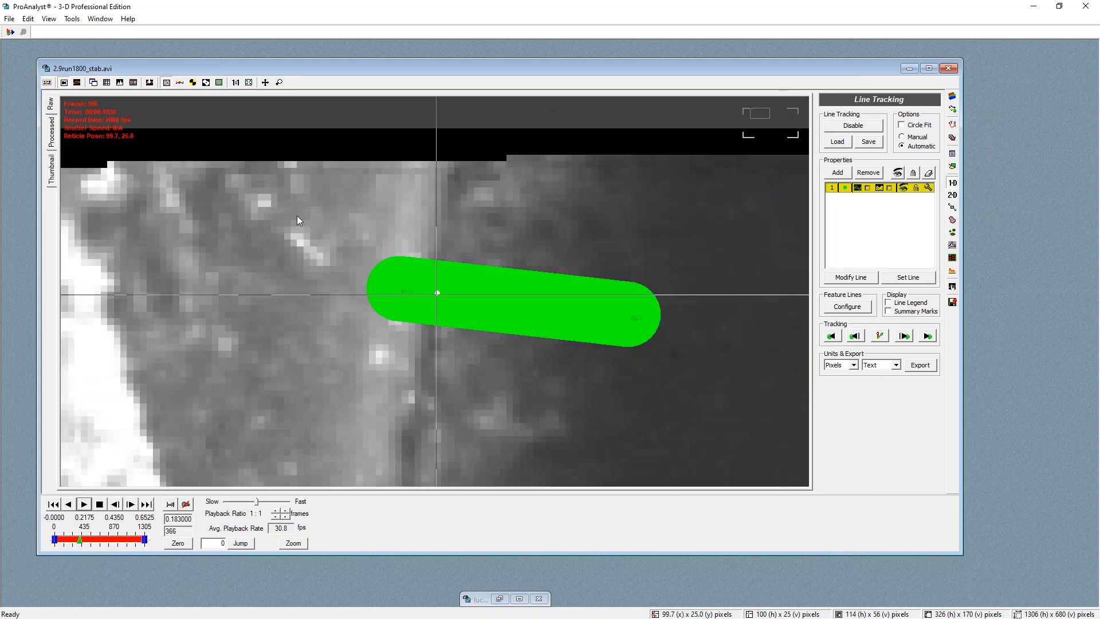
scroll(453, 329, down, 3)
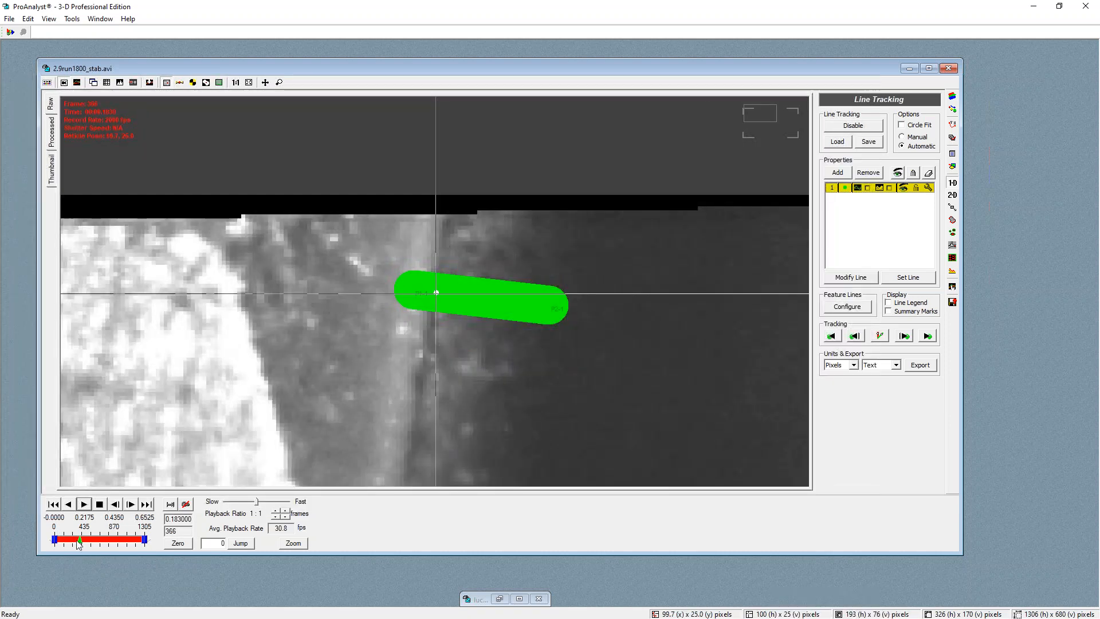
drag(80, 544, 123, 548)
scroll(400, 350, down, 2)
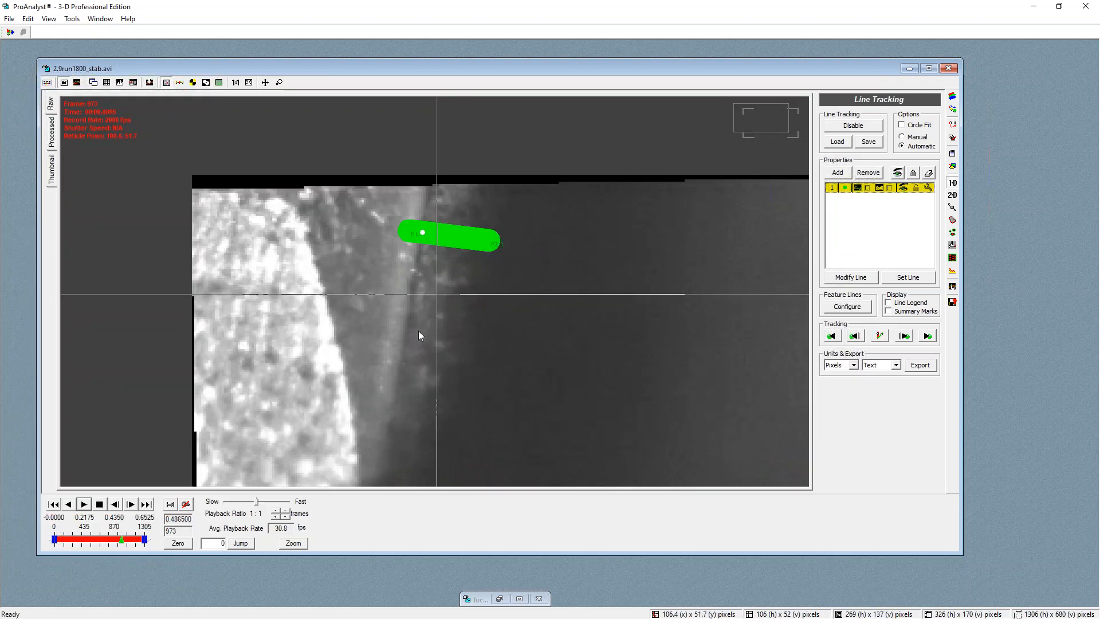
click(84, 510)
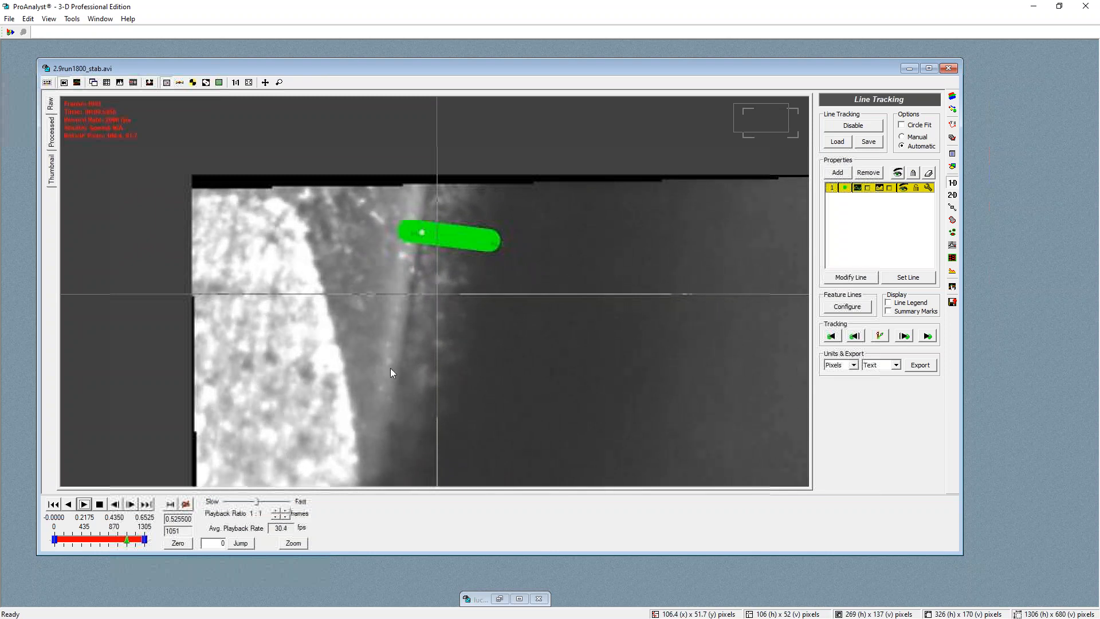
Close 2.9run1800_stab.avi without saving and restore the lucky supply tattoo 5000 fps sequence
click(948, 68)
click(589, 339)
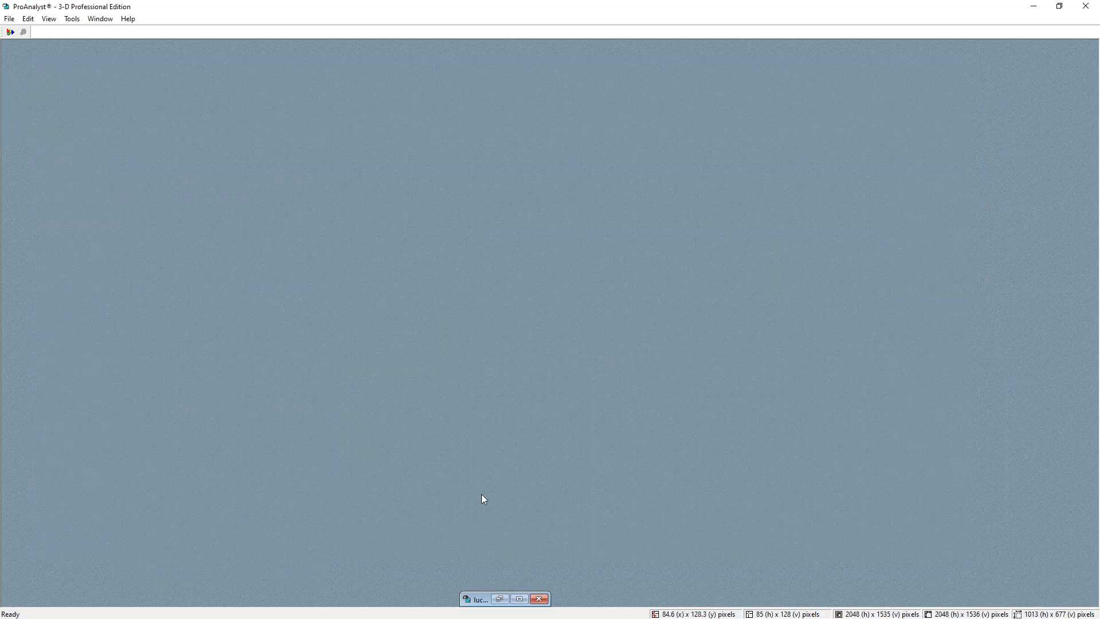
double_click(482, 600)
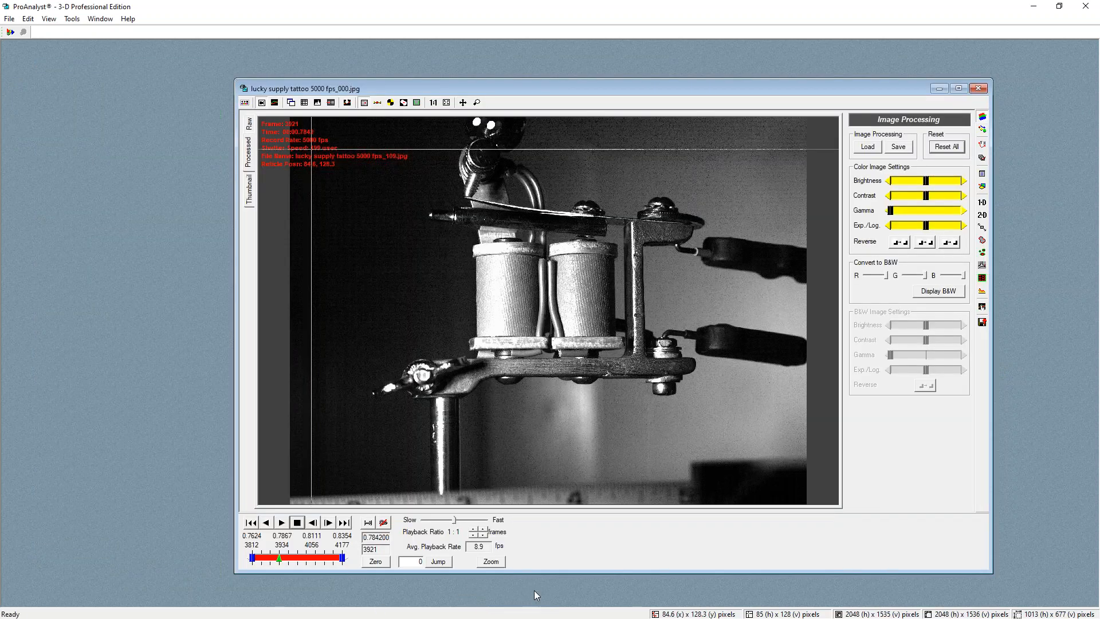
click(356, 216)
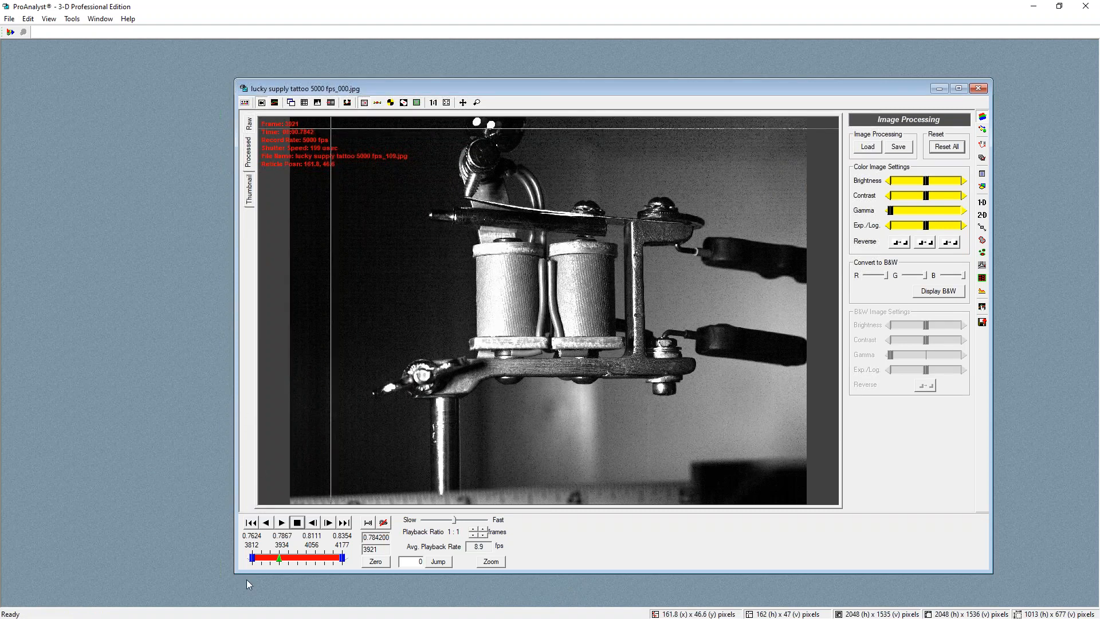
Play the tattoo machine sequence to examine its contact screw, spring and armature bar up close, and return it to frame 3812
drag(278, 558, 250, 559)
click(281, 523)
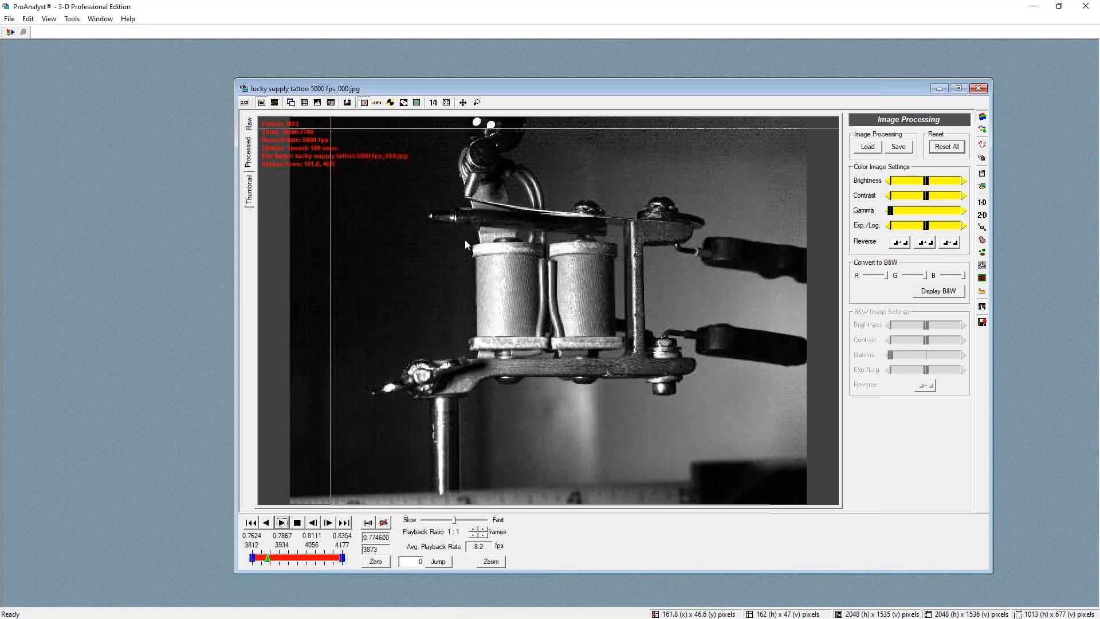
click(465, 196)
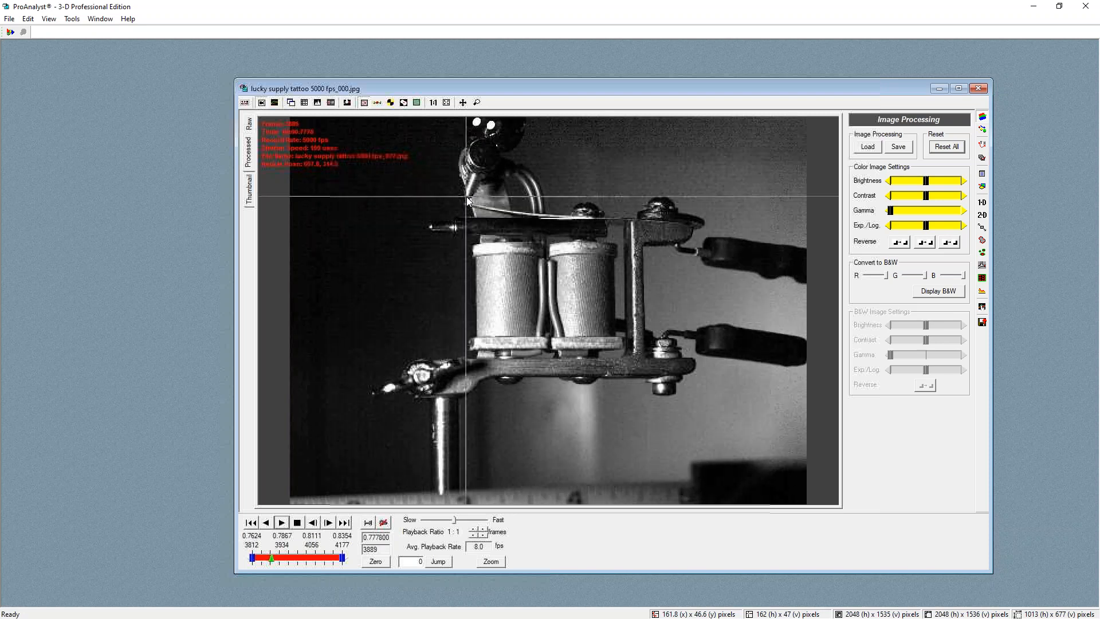
scroll(465, 196, up, 4)
scroll(539, 307, up, 4)
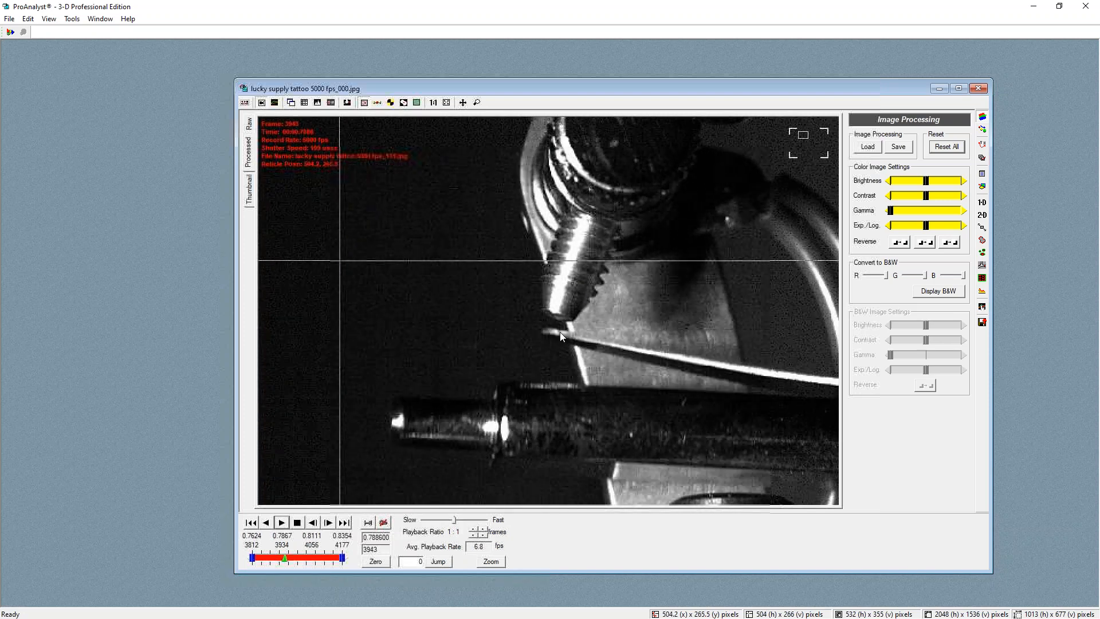
click(590, 349)
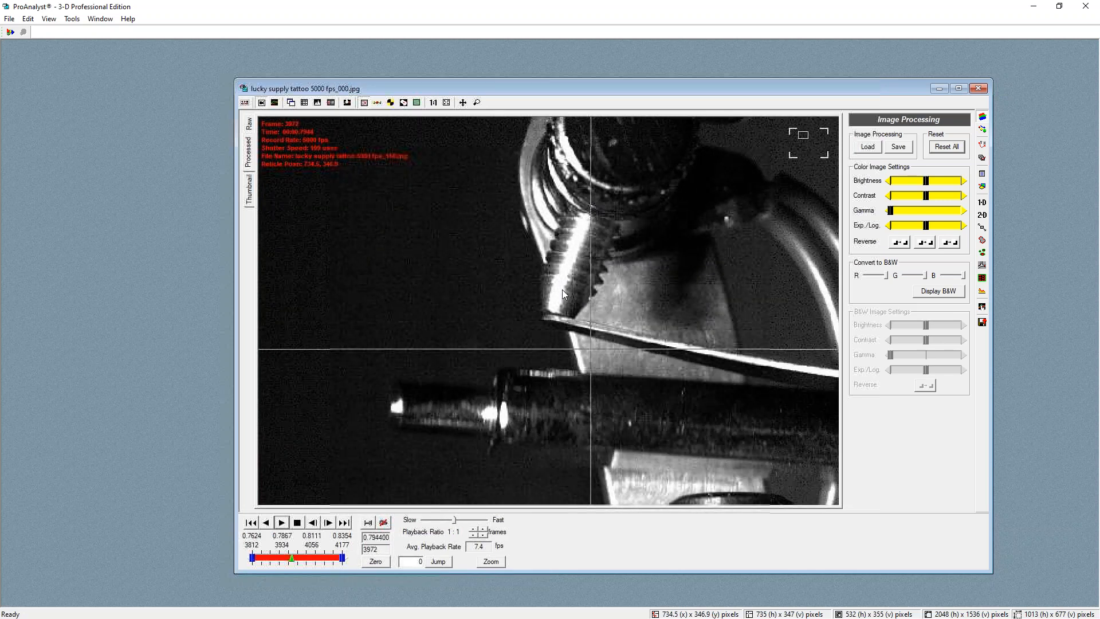
click(764, 411)
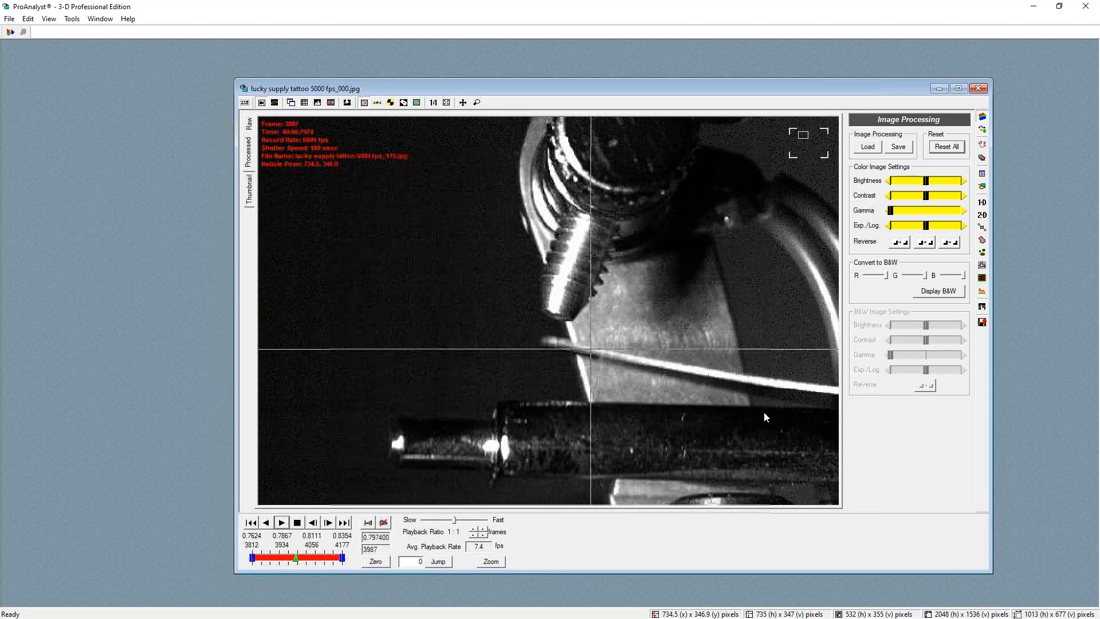
scroll(763, 390, down, 1)
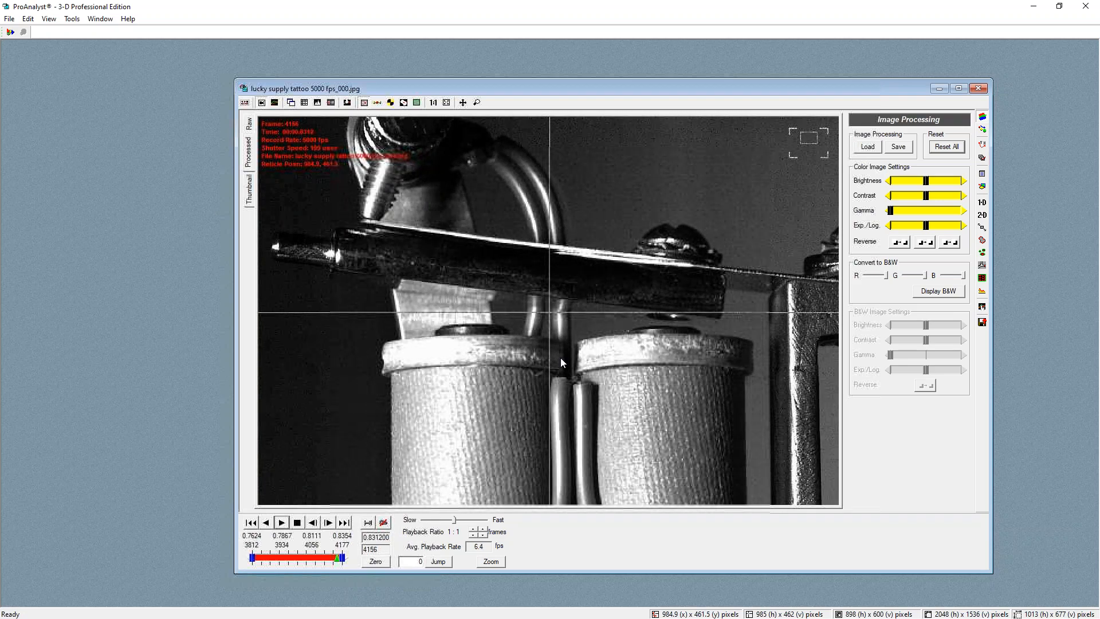
click(296, 522)
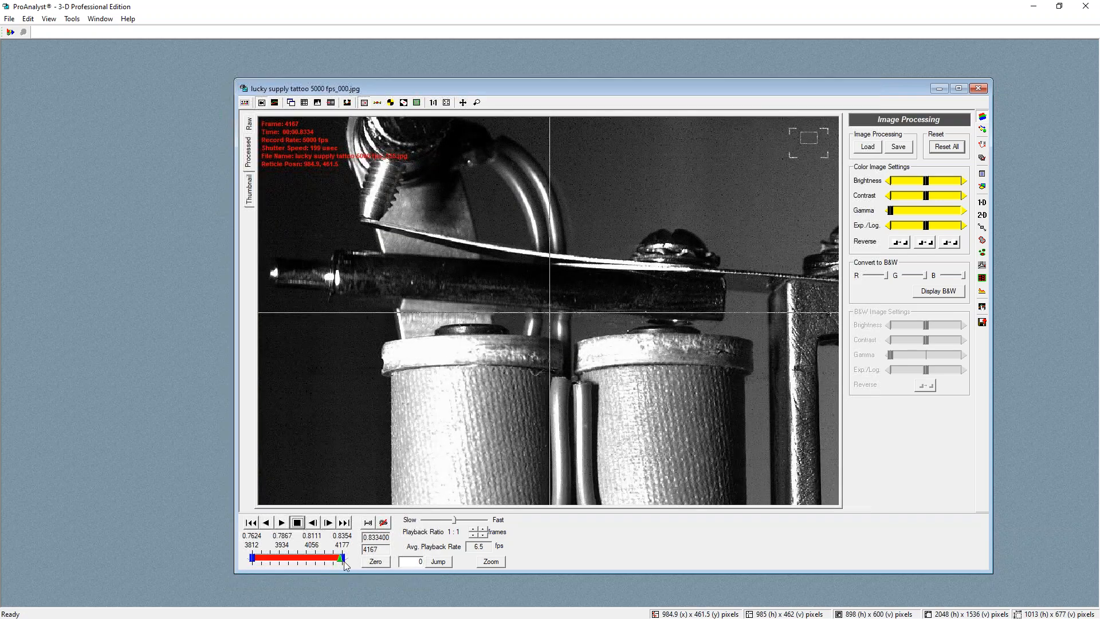
drag(340, 558, 248, 561)
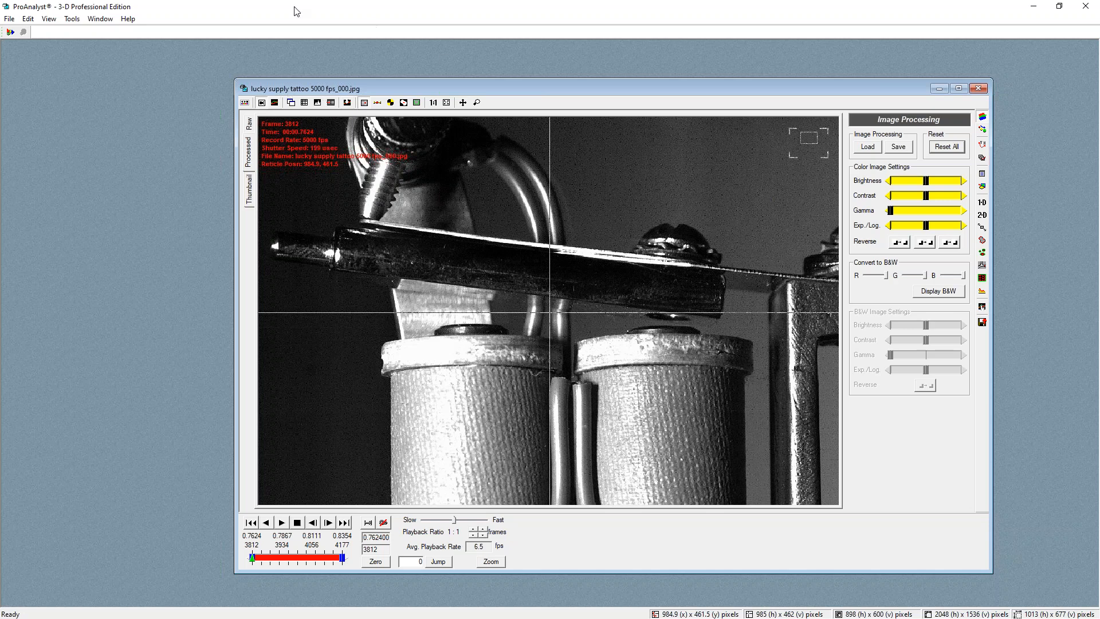
Review the record rate, shutter speed and zero frame in the tattoo sequence's recorded parameters and close them unchanged
click(72, 19)
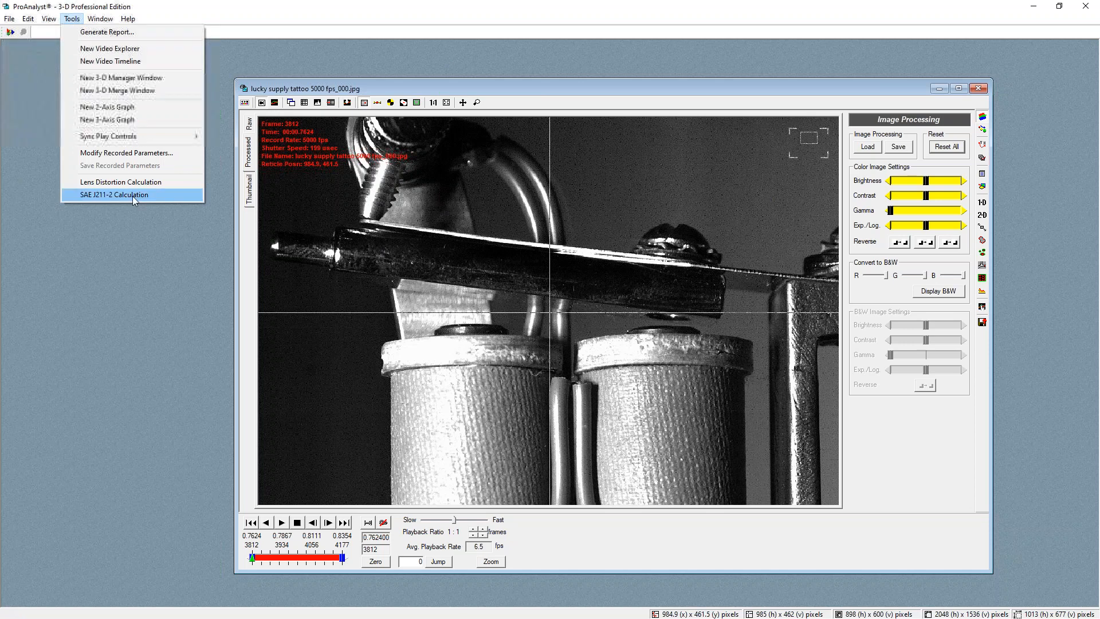
click(121, 156)
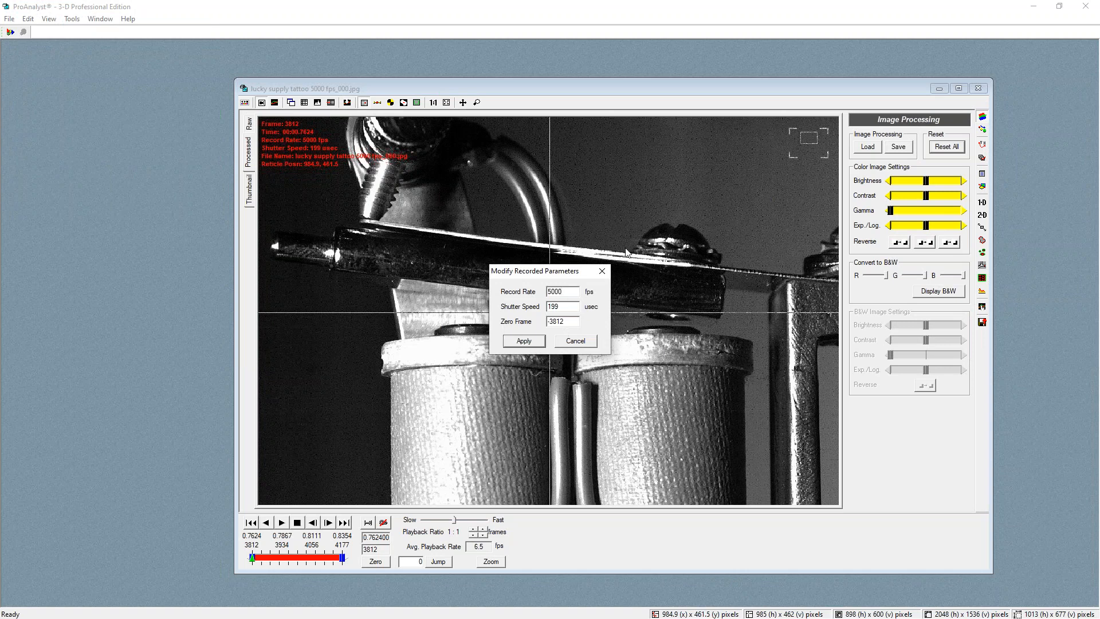
click(604, 273)
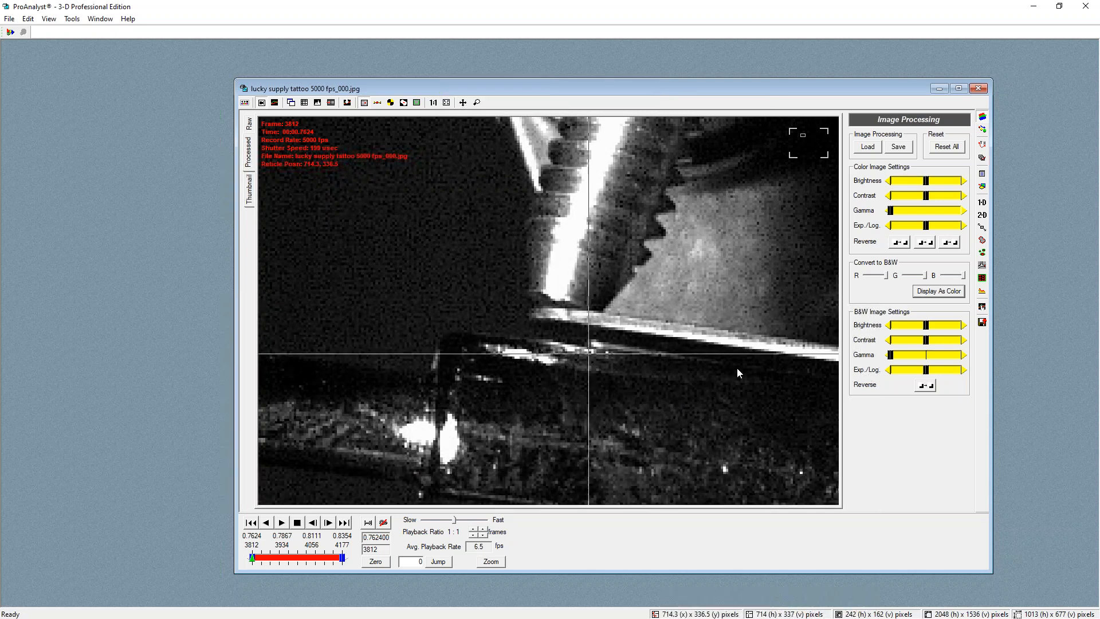
Set the Calibration1 origin at about 701, 318 px, on the spring tip beneath the contact screw
scroll(629, 364, down, 2)
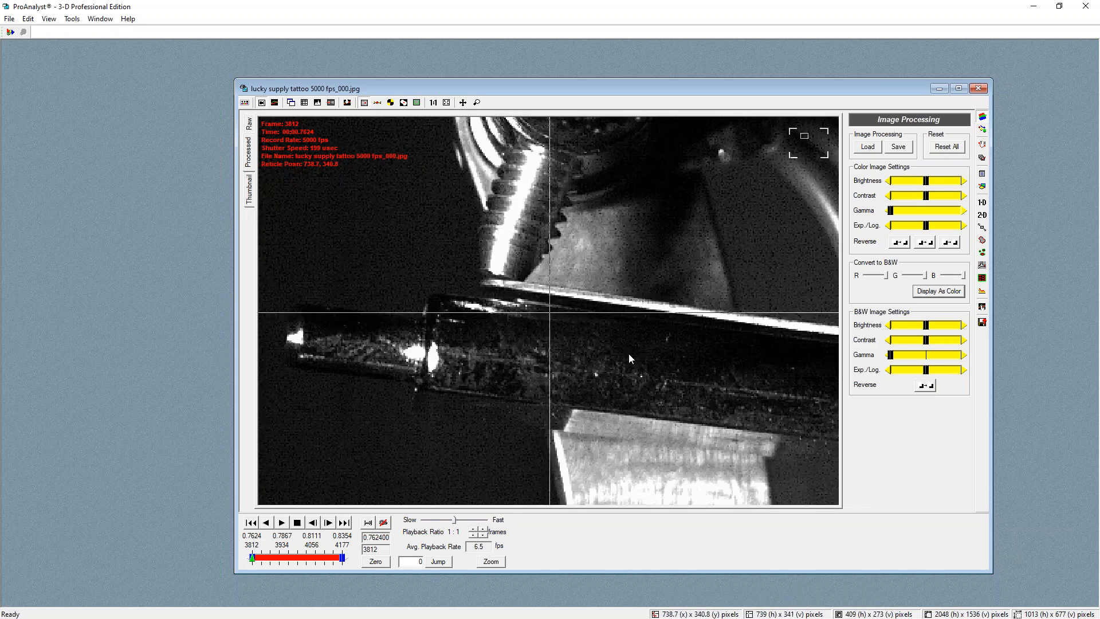
click(496, 280)
click(981, 144)
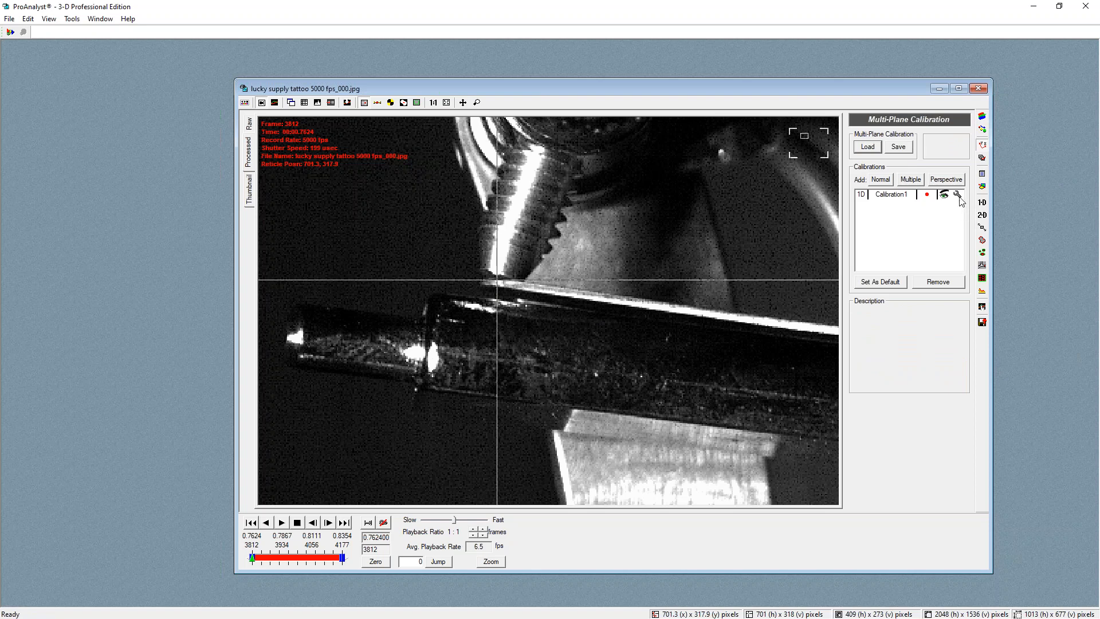
click(957, 195)
click(731, 276)
scroll(607, 380, down, 3)
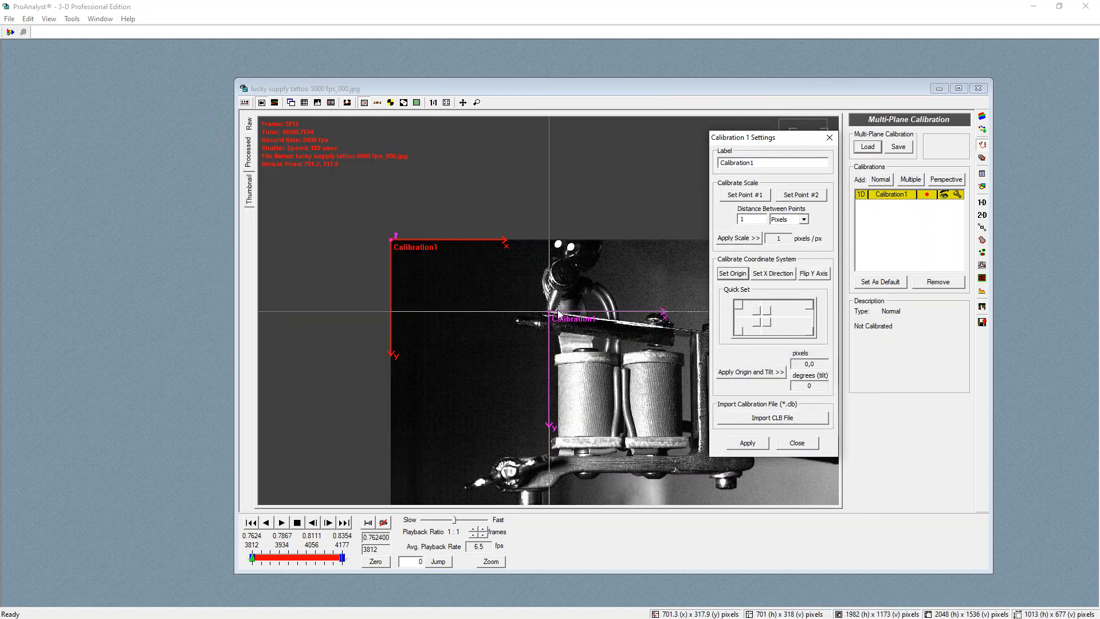
mouse_move(548, 315)
mouse_down()
mouse_move(560, 426)
mouse_move(547, 326)
mouse_move(548, 423)
mouse_move(548, 312)
mouse_up()
Point the Calibration1 X direction along the armature bar toward about 1174, 388 px and apply the calibration
drag(651, 328, 657, 328)
click(774, 274)
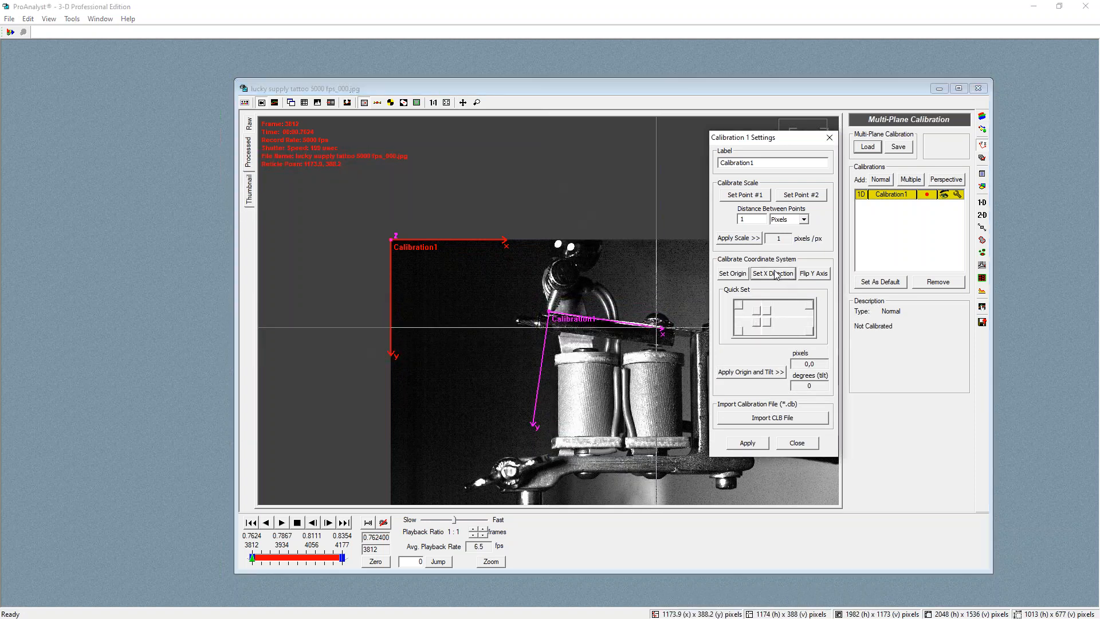
mouse_move(253, 561)
mouse_down()
mouse_move(268, 560)
mouse_move(252, 560)
mouse_up()
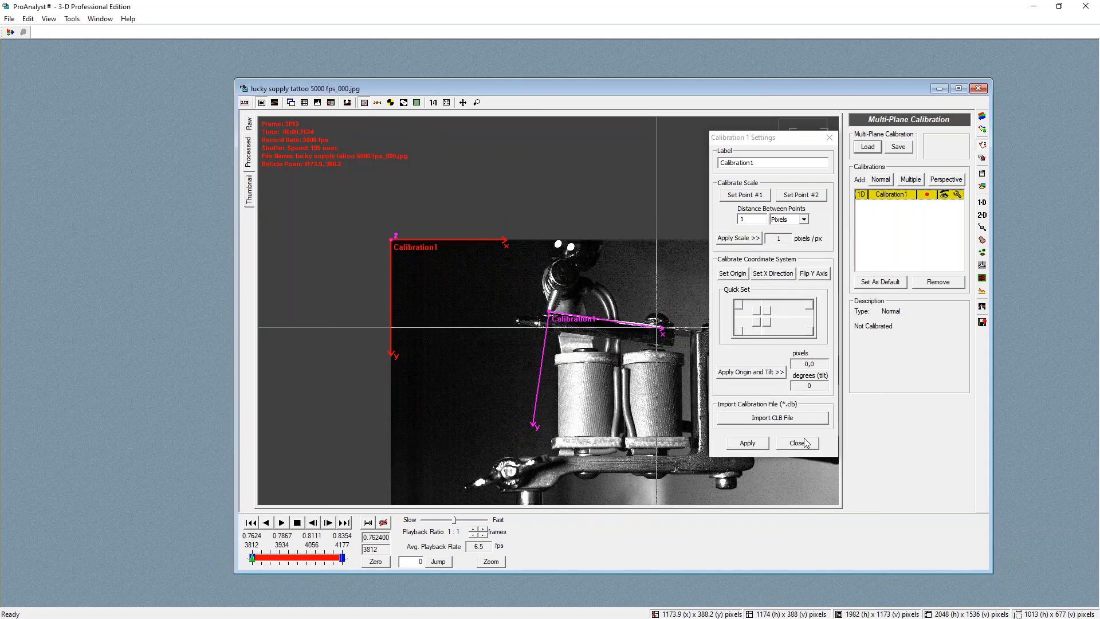
click(748, 443)
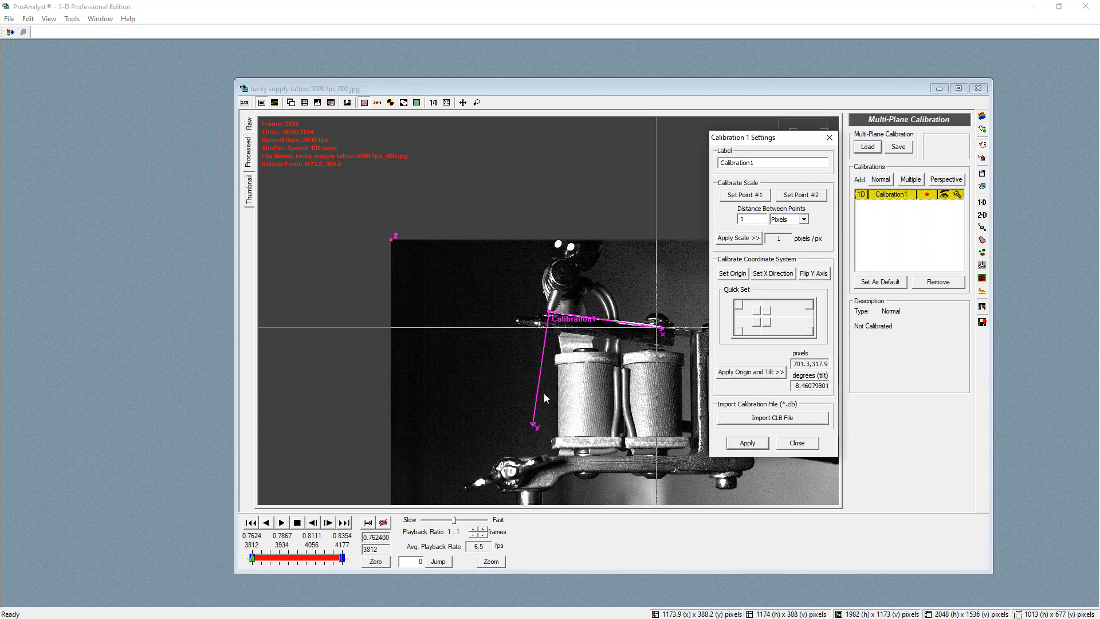
Close the calibration settings and raise the black-and-white image contrast to its maximum for the tattoo sequence
click(812, 440)
scroll(571, 330, up, 1)
scroll(571, 330, up, 2)
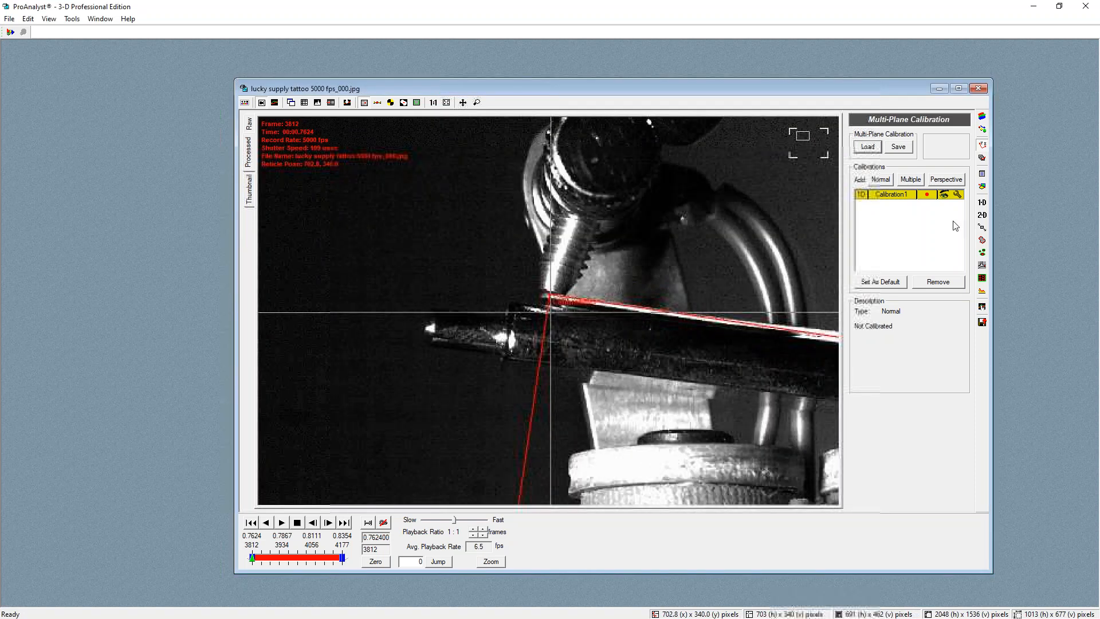
click(982, 116)
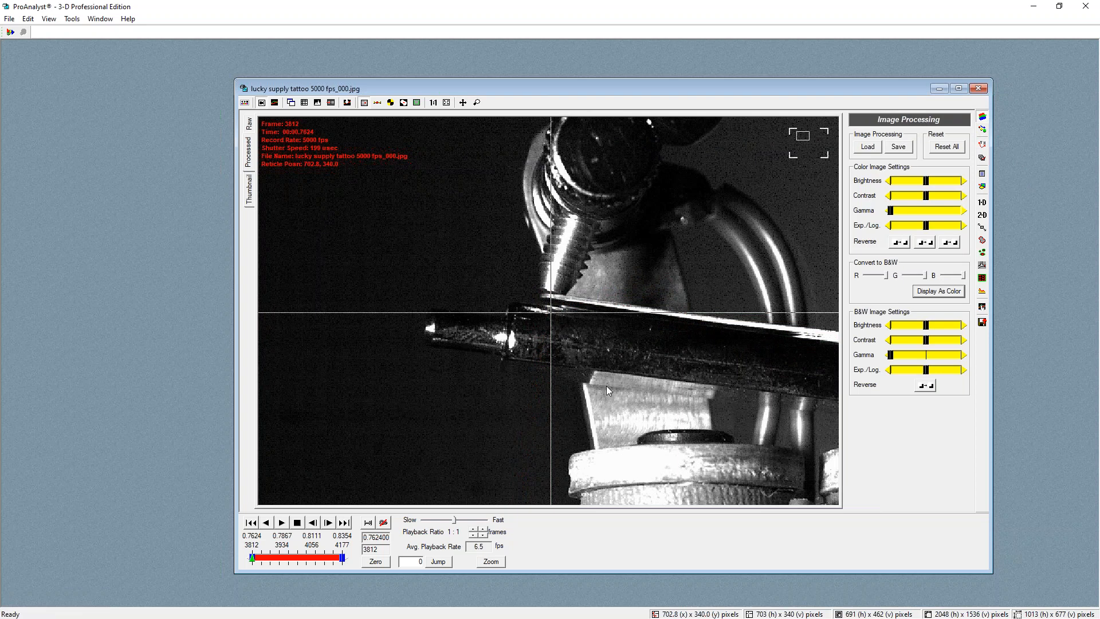
drag(931, 342, 960, 342)
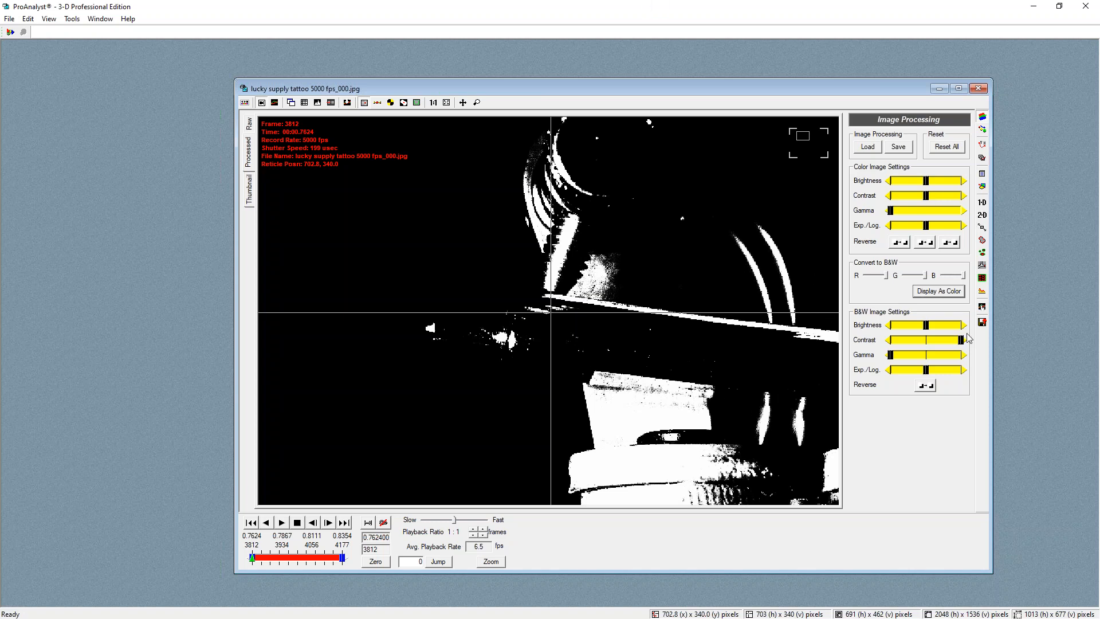
drag(930, 328, 927, 331)
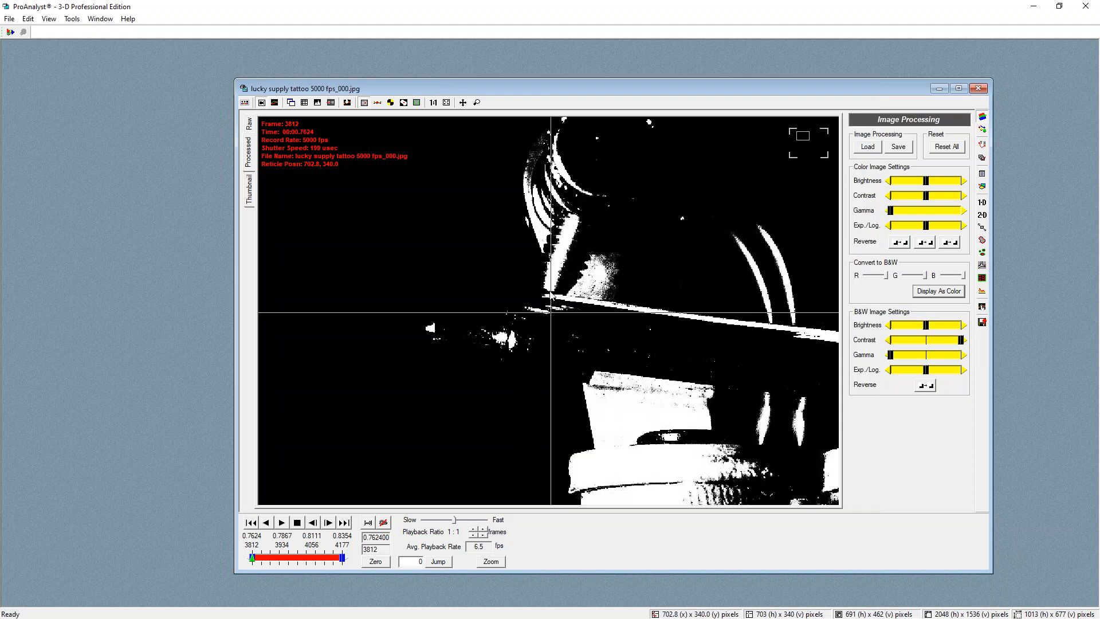
scroll(549, 296, up, 3)
scroll(556, 414, down, 1)
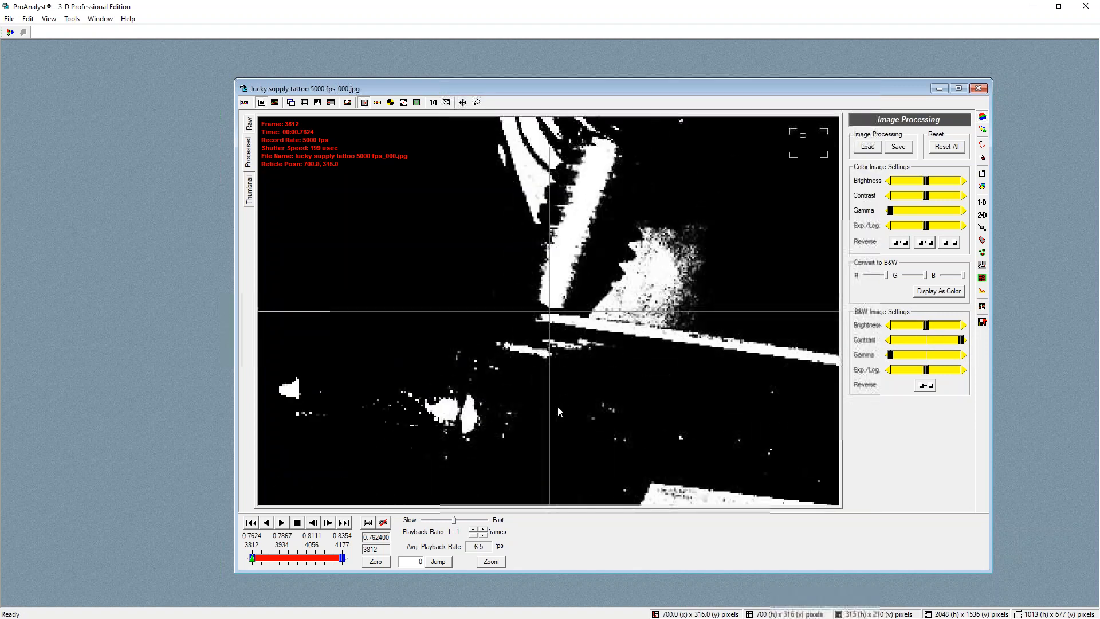
Enable 1-D line tracking and move and enlarge the tattoo sequence window to fill more of the workspace
click(981, 203)
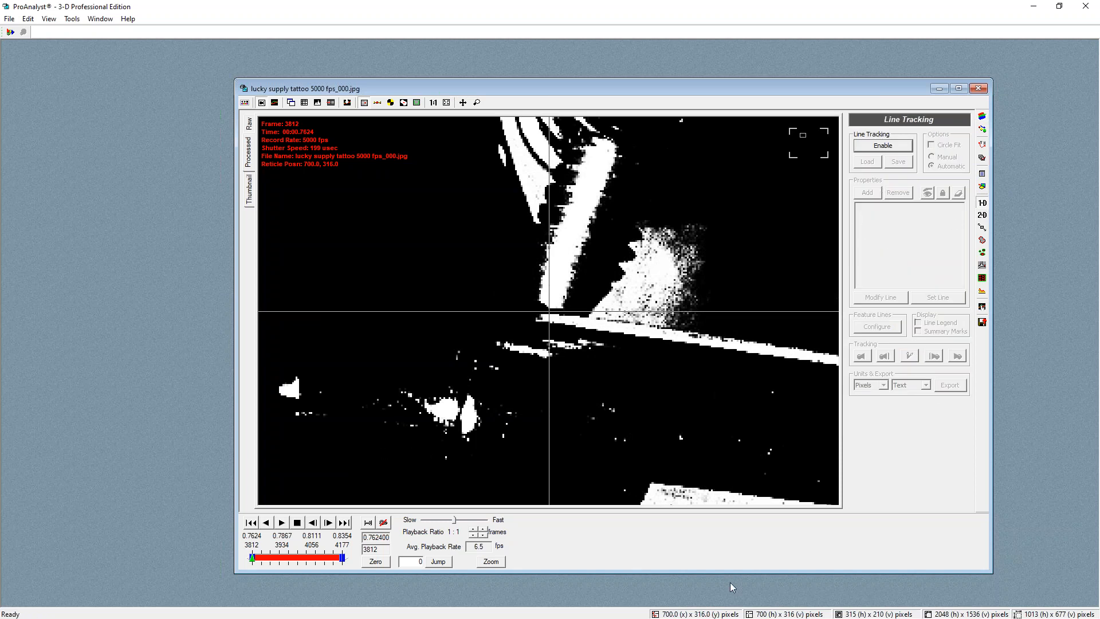
click(882, 147)
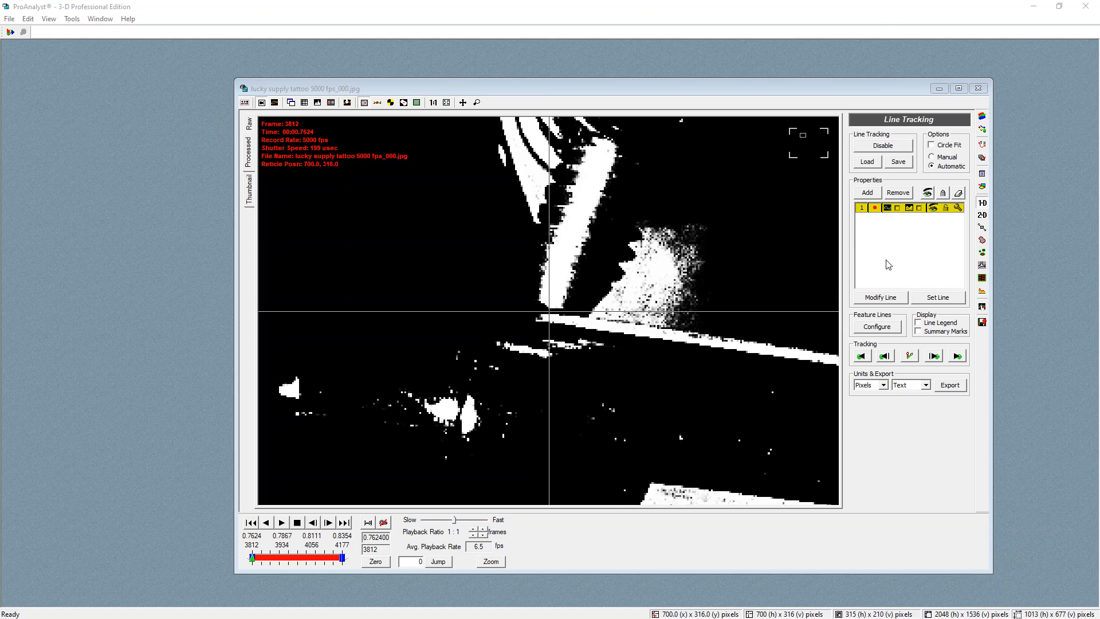
drag(854, 91, 842, 54)
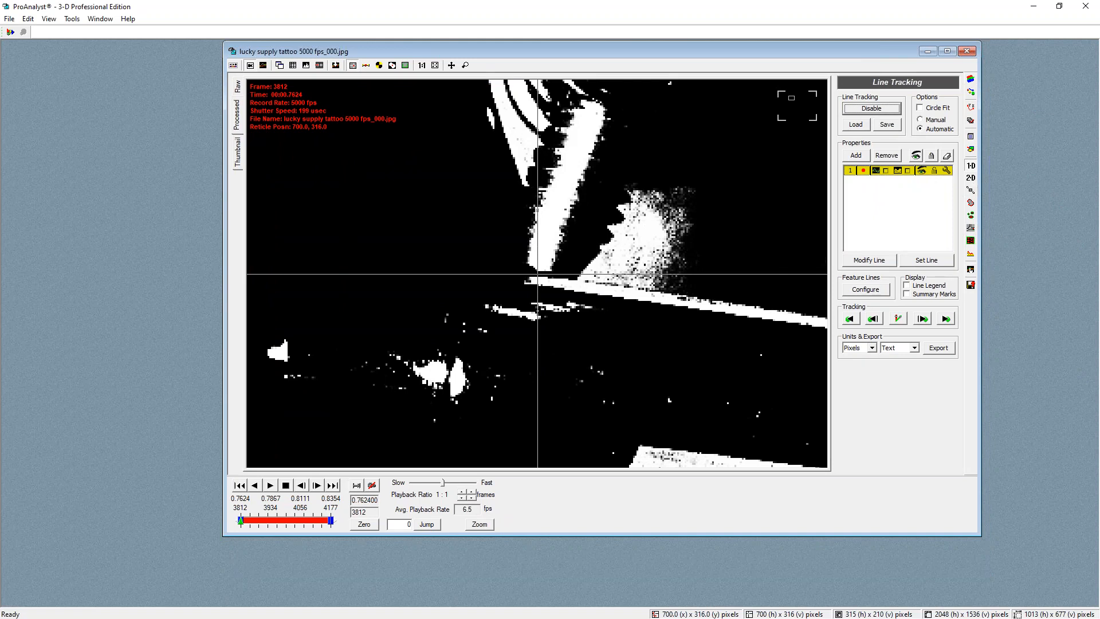
drag(224, 536, 154, 583)
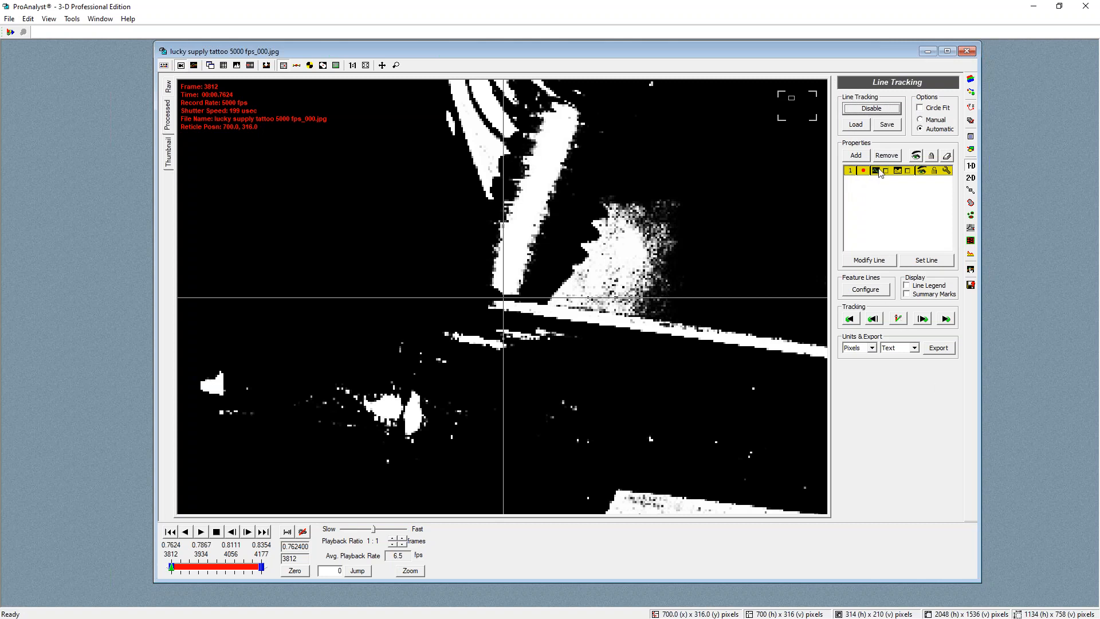
Draw tracking line 1 from 700, 316 px below the contact screw to 695, 367 px across the spring, and set it
click(872, 261)
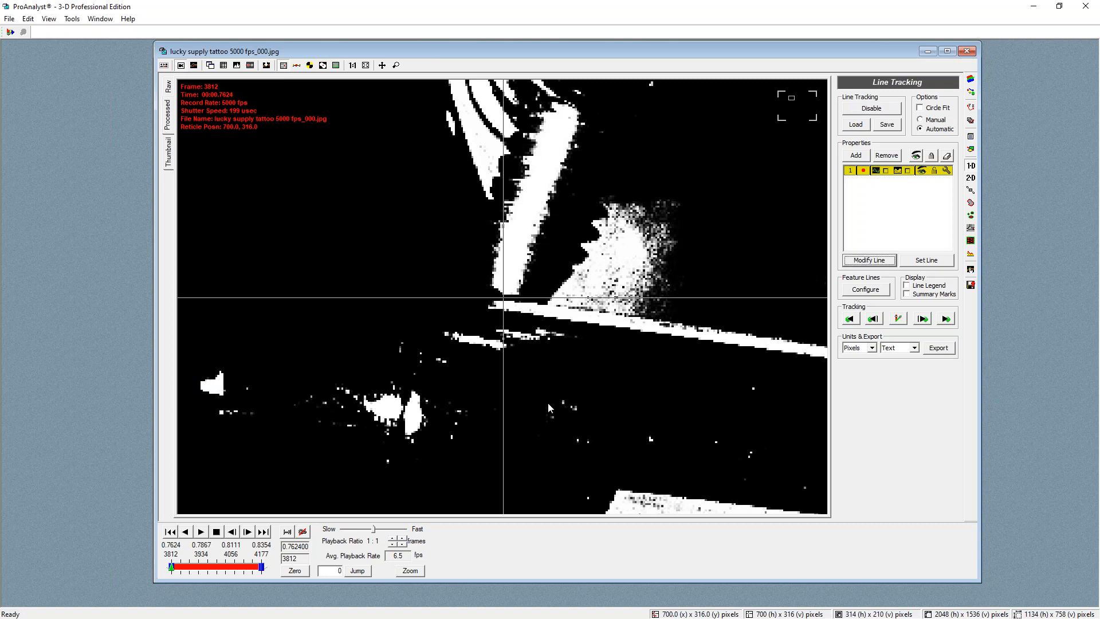
mouse_move(504, 301)
mouse_down()
mouse_move(468, 501)
mouse_move(472, 475)
mouse_up()
mouse_move(496, 406)
mouse_down()
mouse_move(500, 386)
mouse_move(494, 403)
mouse_up()
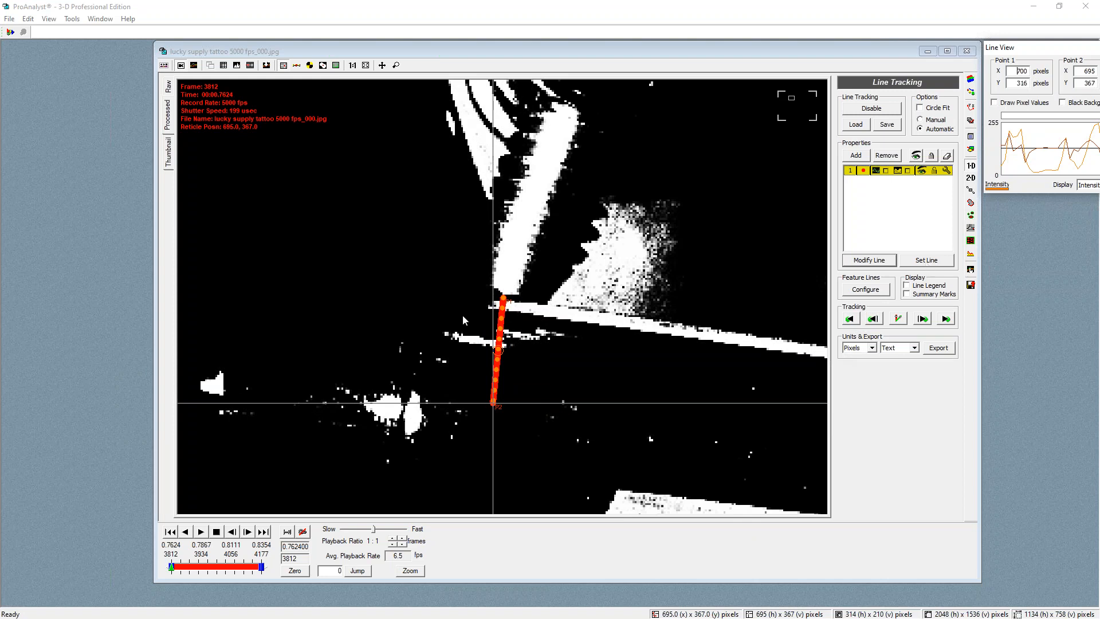
click(926, 261)
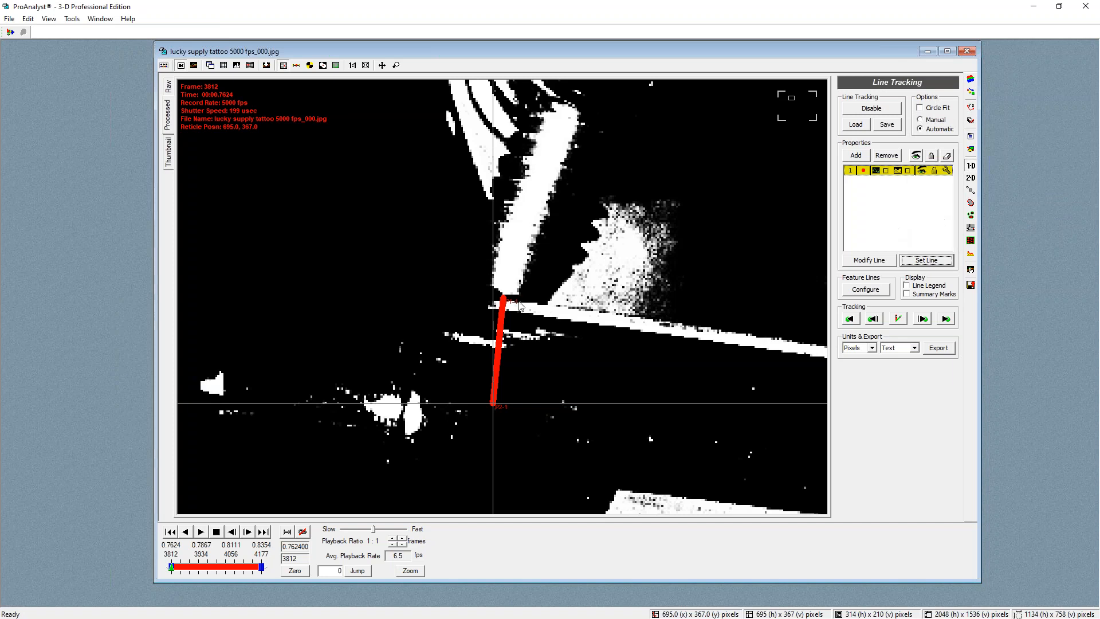
Examine up close where line 1 starts between the contact screw tip and the spring, and where it ends
scroll(515, 302, up, 5)
scroll(532, 141, down, 3)
drag(513, 116, 526, 116)
scroll(529, 127, up, 3)
scroll(530, 133, up, 3)
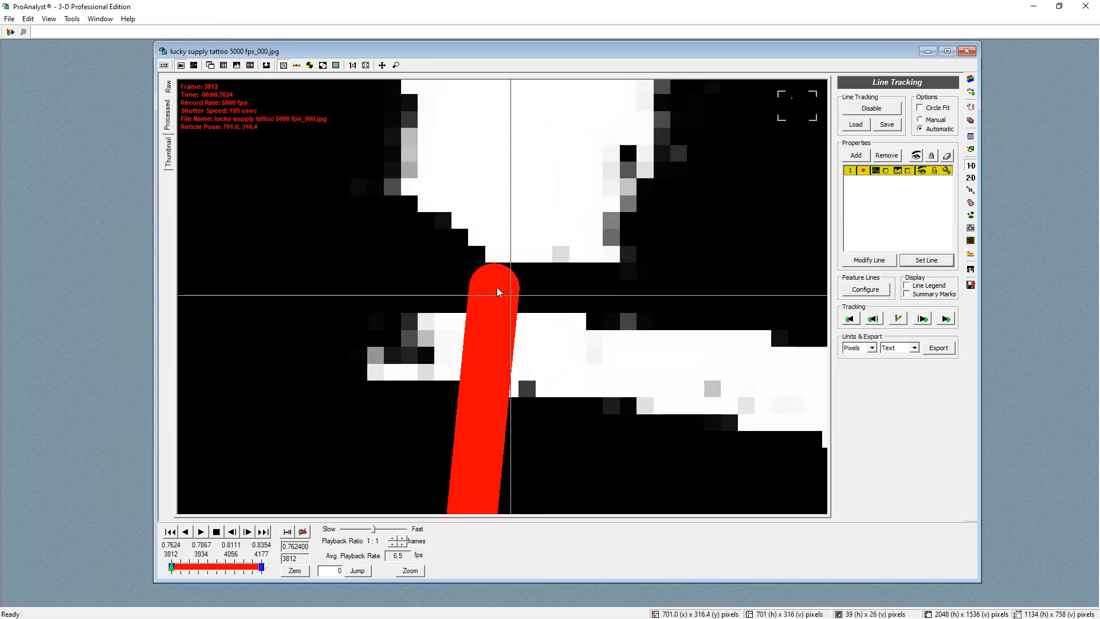
scroll(530, 417, down, 5)
click(511, 450)
scroll(512, 449, down, 3)
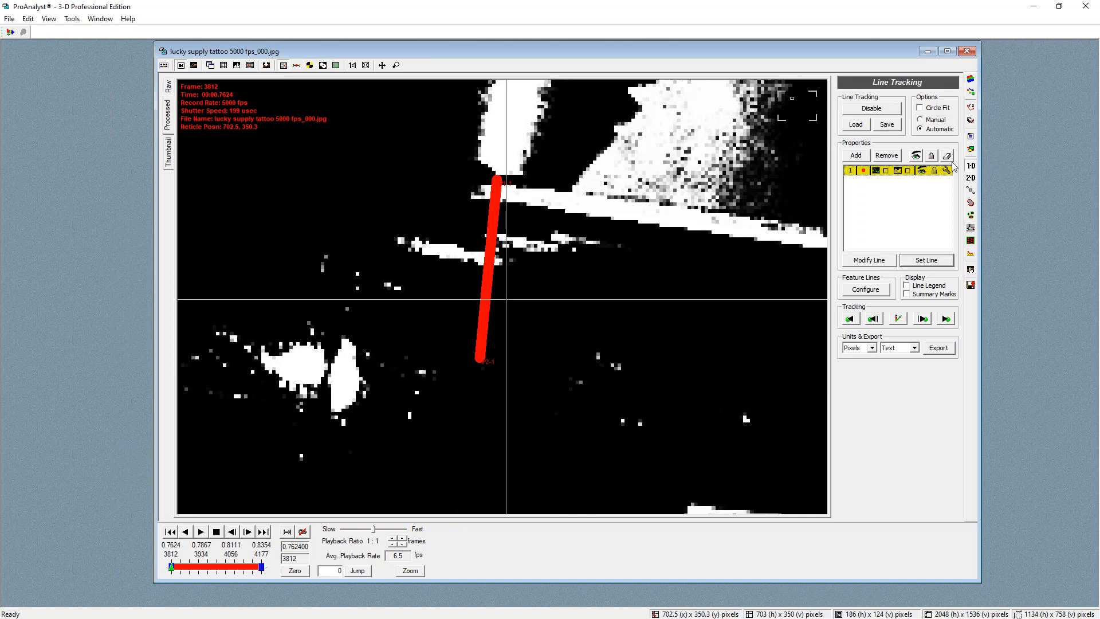
click(483, 204)
scroll(484, 202, down, 1)
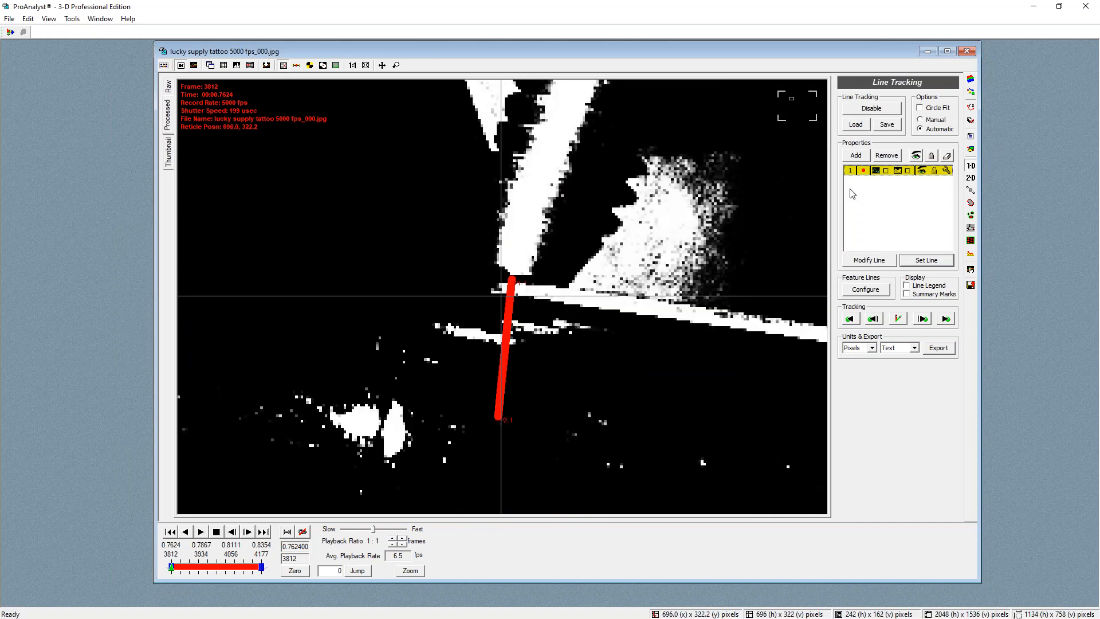
View line 1's profile graph with only the Intensity curve displayed, and close it
click(885, 171)
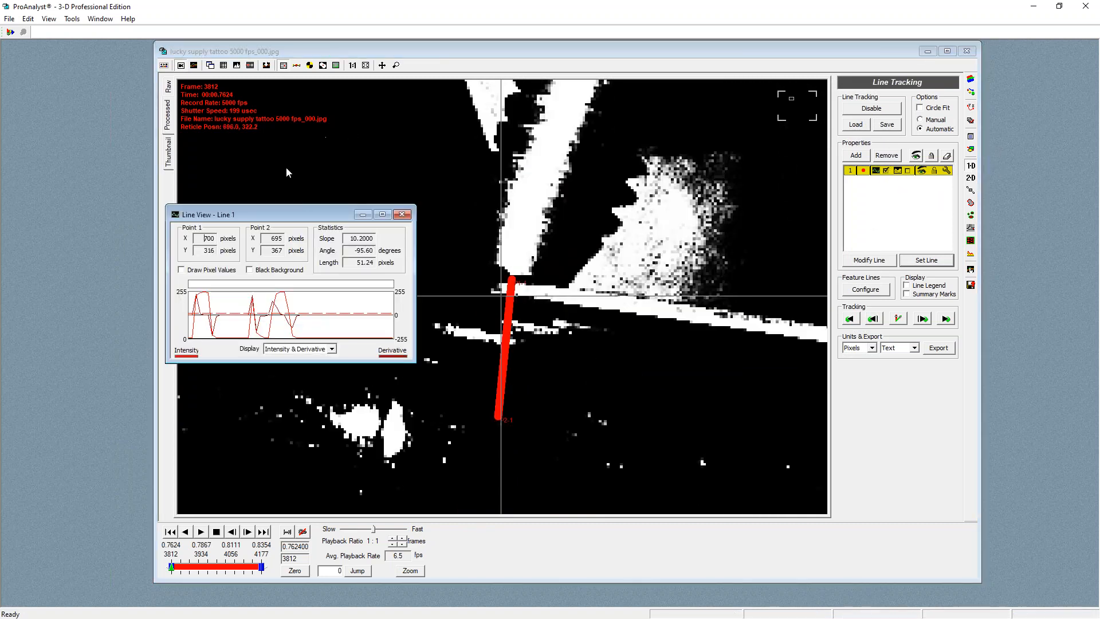
drag(301, 212, 983, 151)
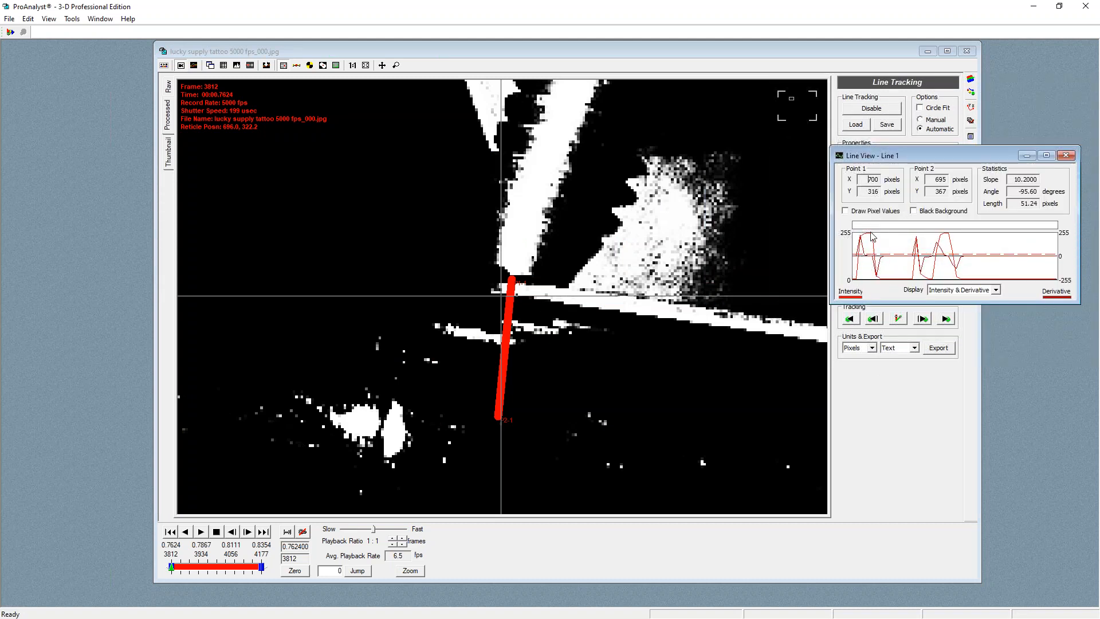
click(968, 290)
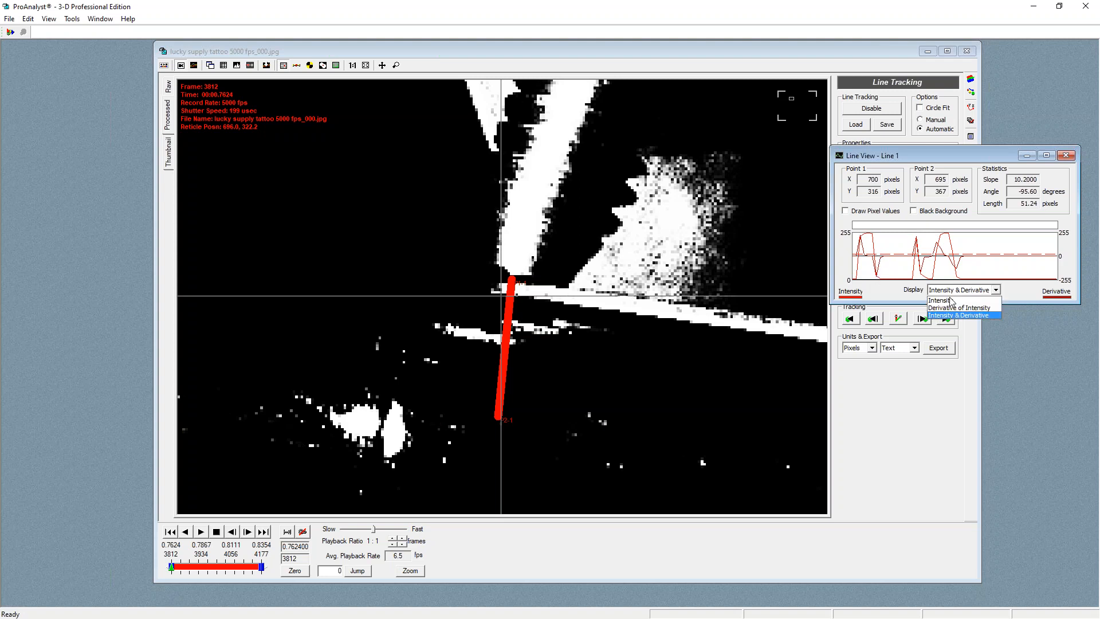
click(949, 299)
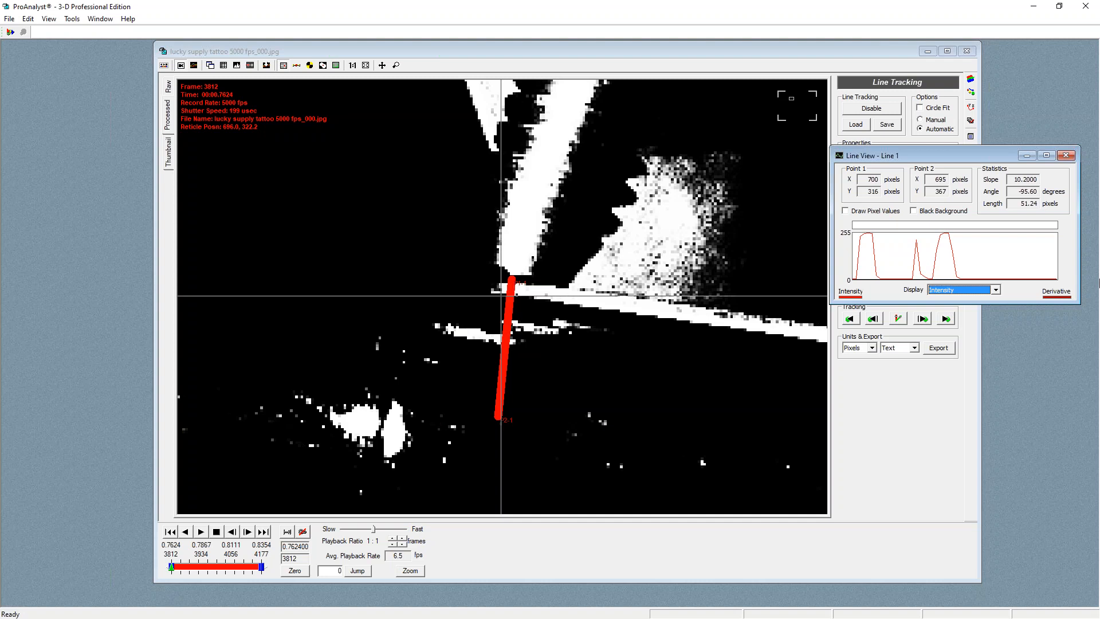
click(1071, 157)
Set line 1's search type to Peak Intensity and its thickness to 8, and apply the settings
click(947, 171)
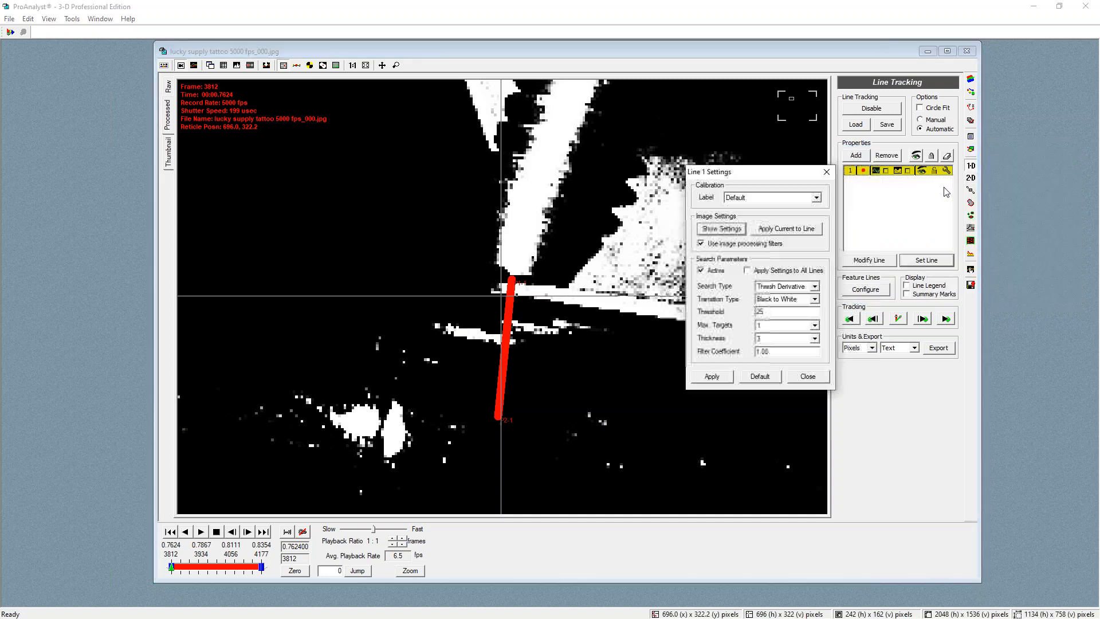
click(813, 286)
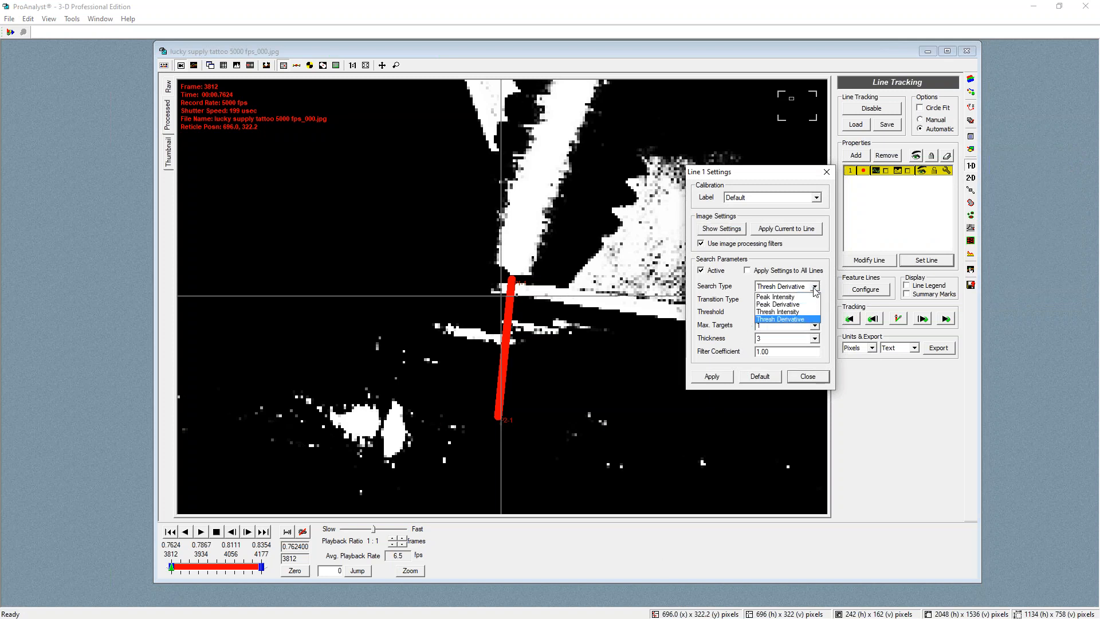
click(785, 297)
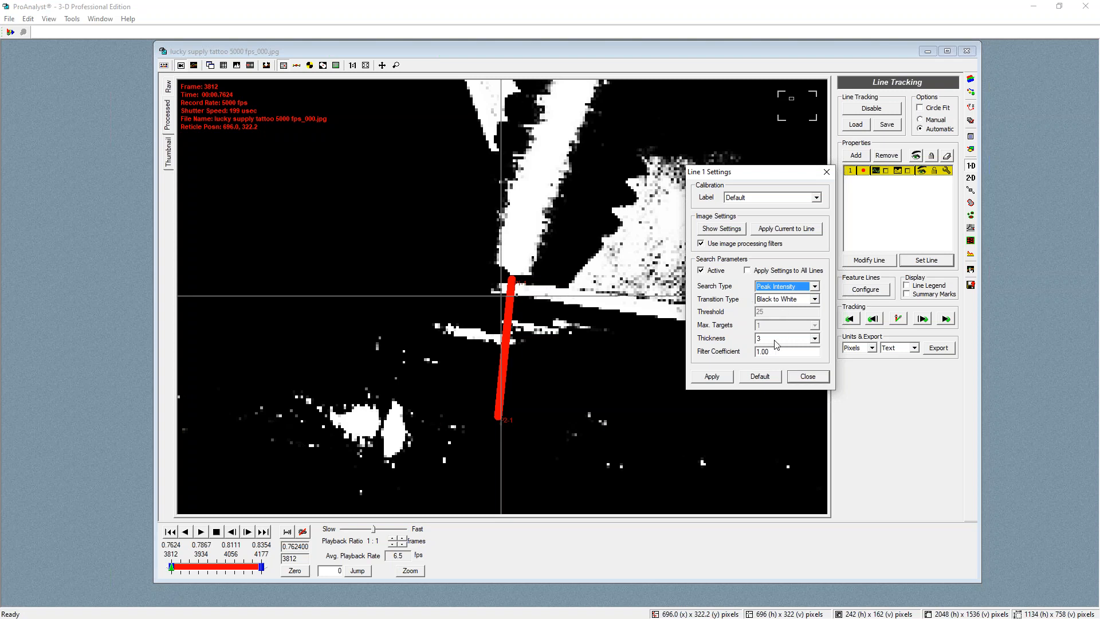
click(814, 338)
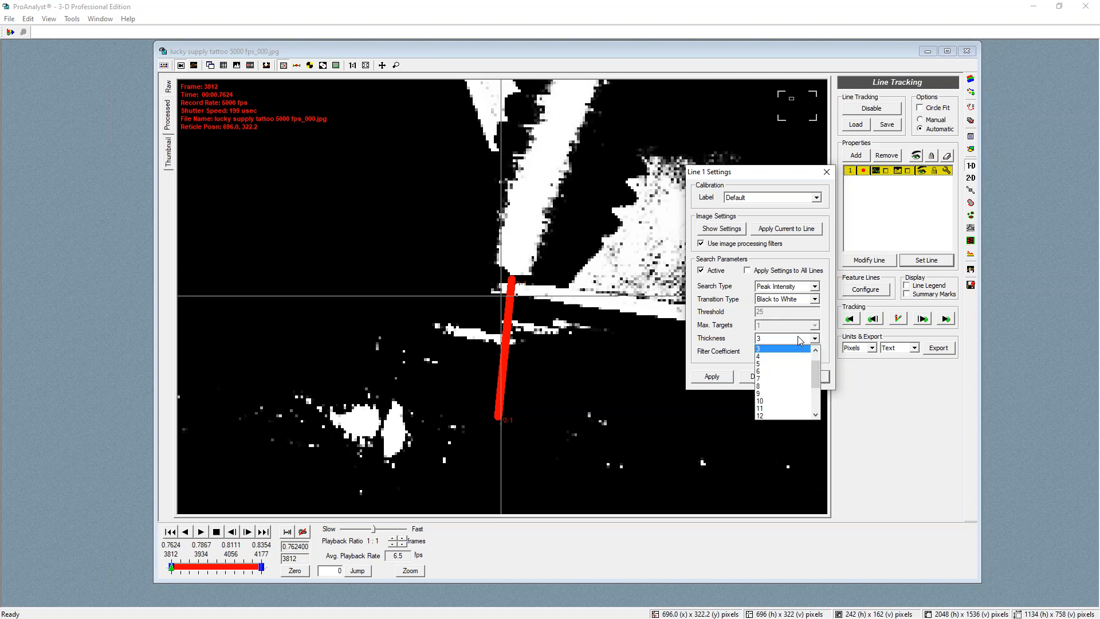
click(765, 386)
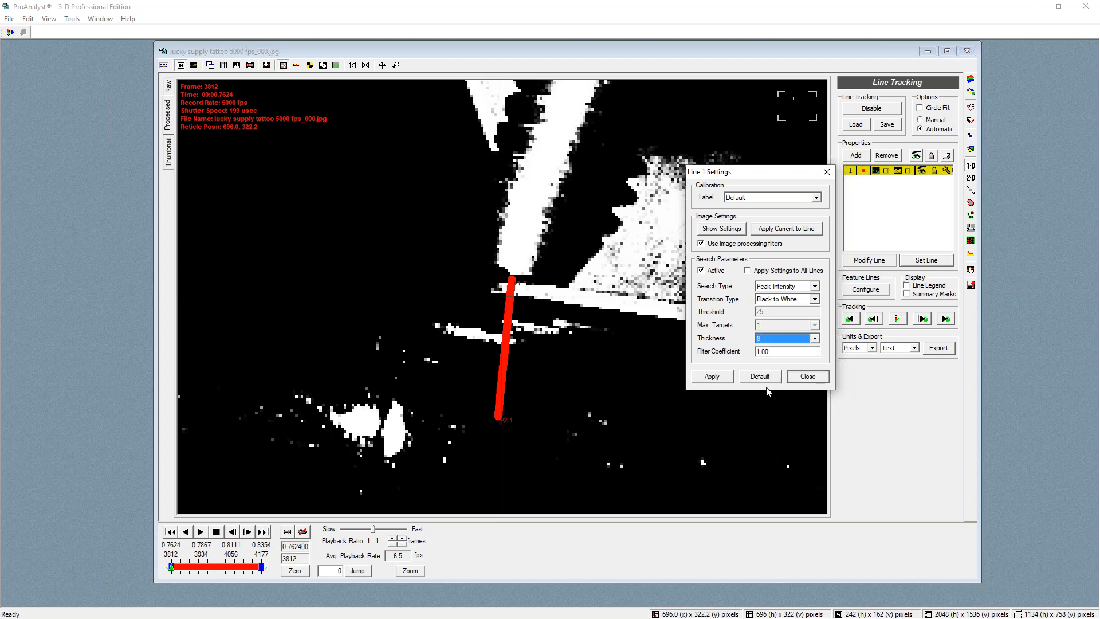
click(714, 378)
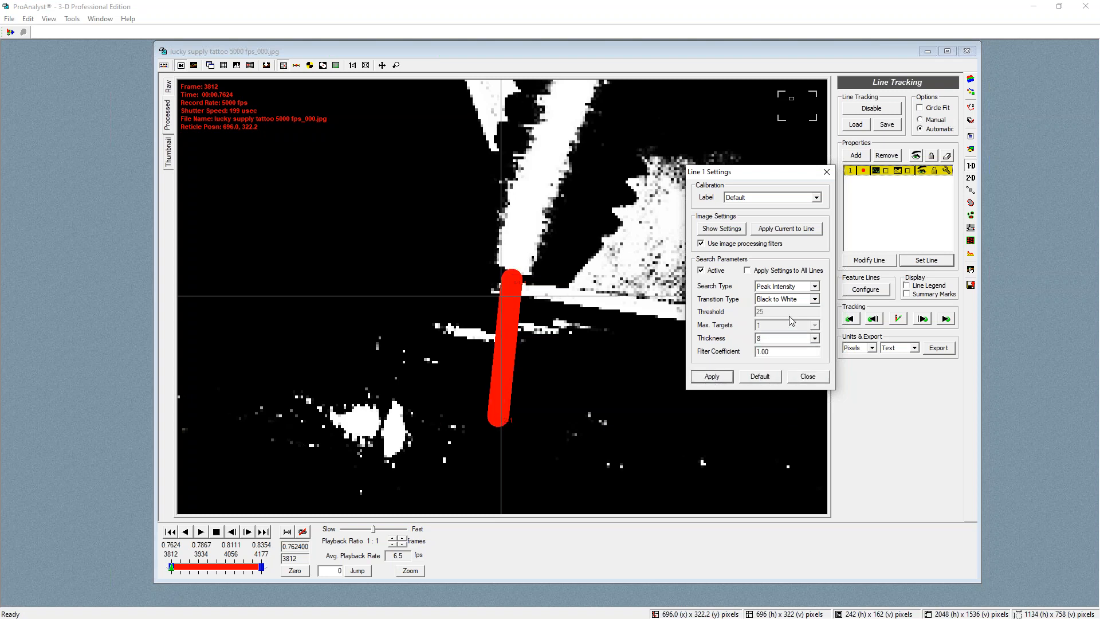
Reduce line 1's thickness to 6, apply it and close the line settings
click(814, 339)
click(818, 349)
click(818, 350)
click(770, 351)
click(711, 376)
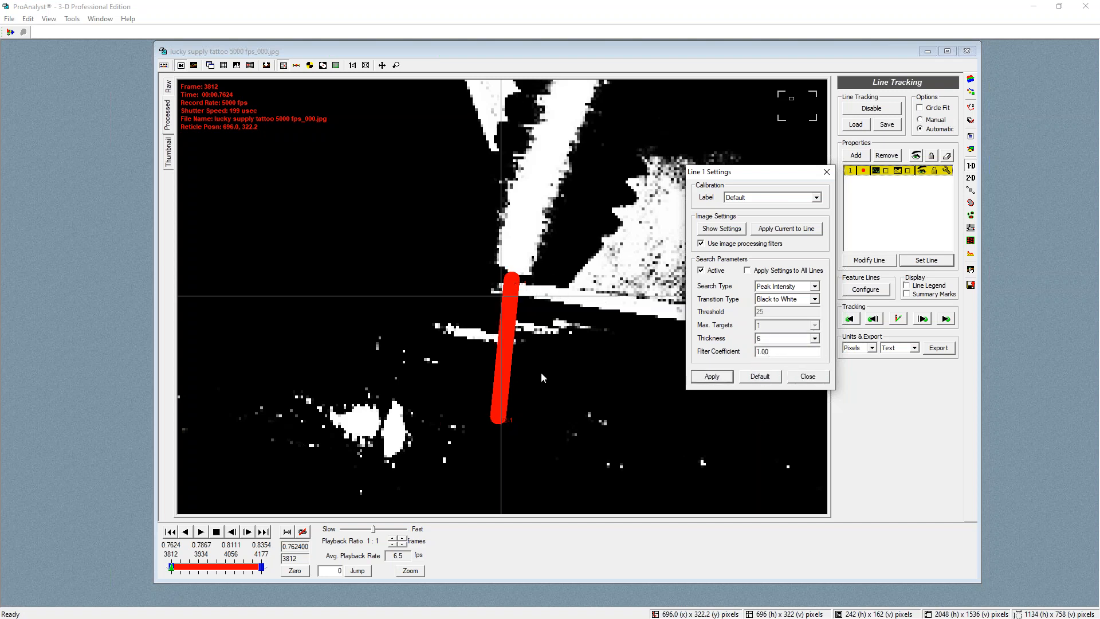
click(818, 380)
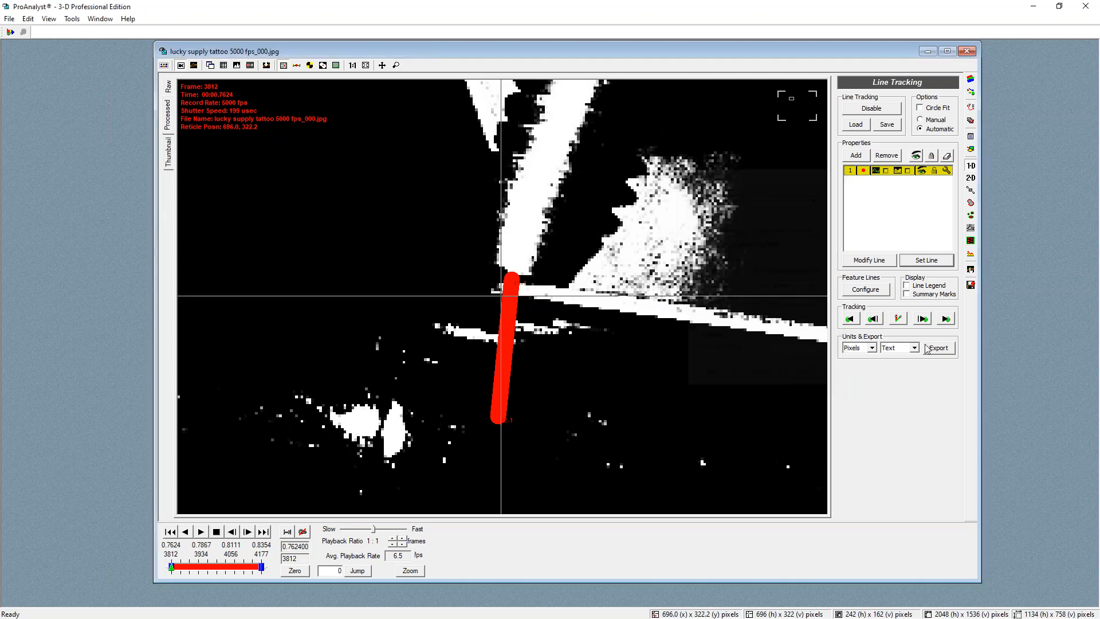
Track line 1 on the current frame, inspect it near the screw tip, and set its thickness to 4
click(898, 319)
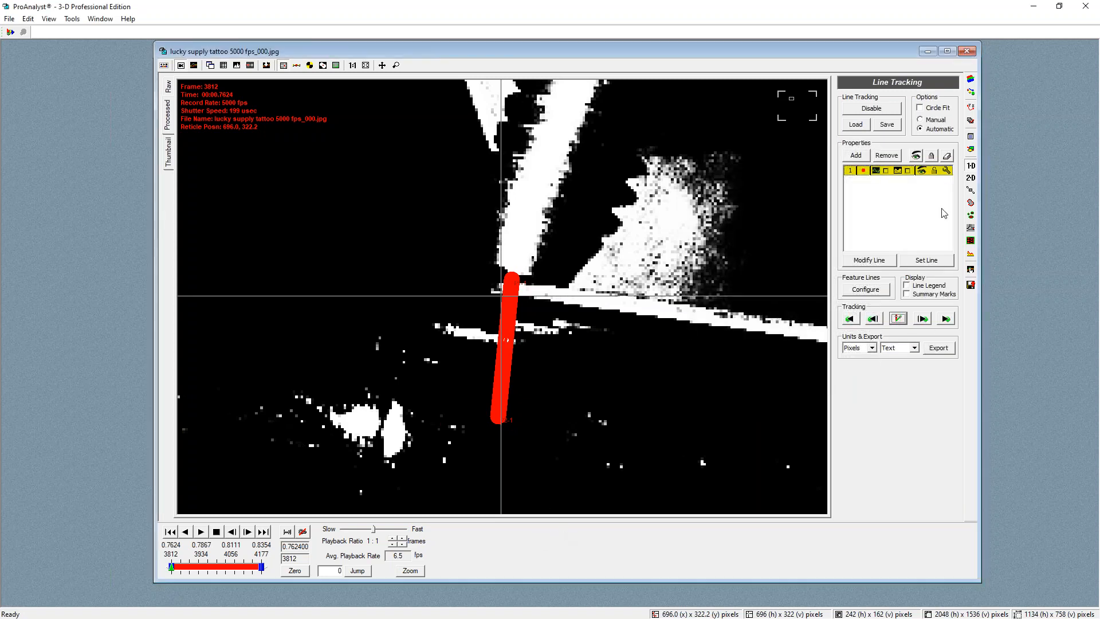
scroll(512, 286, up, 2)
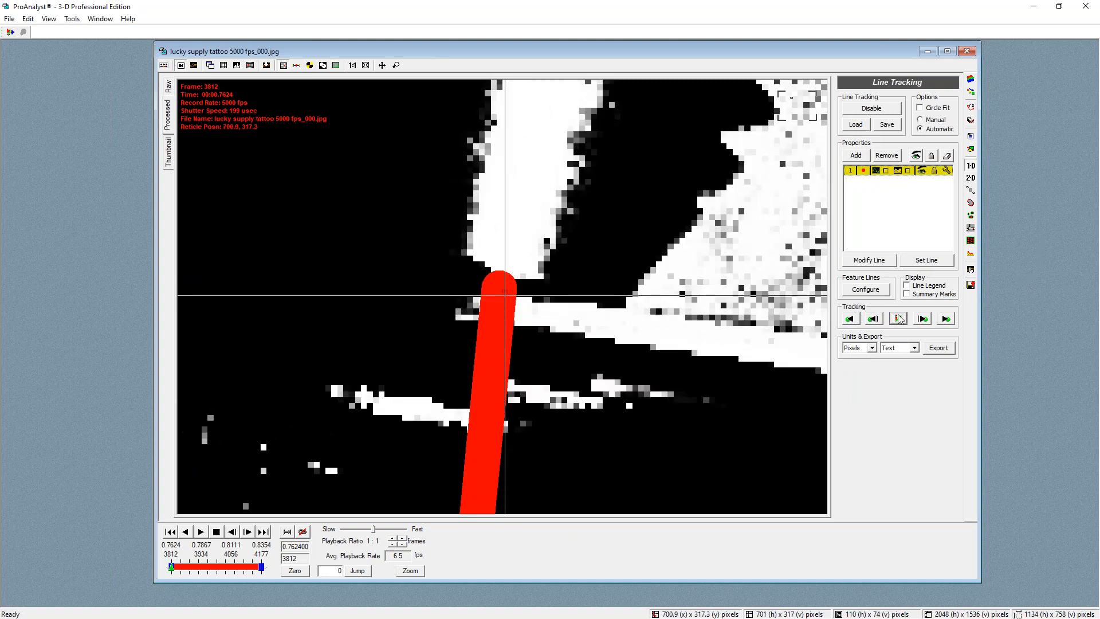
click(946, 171)
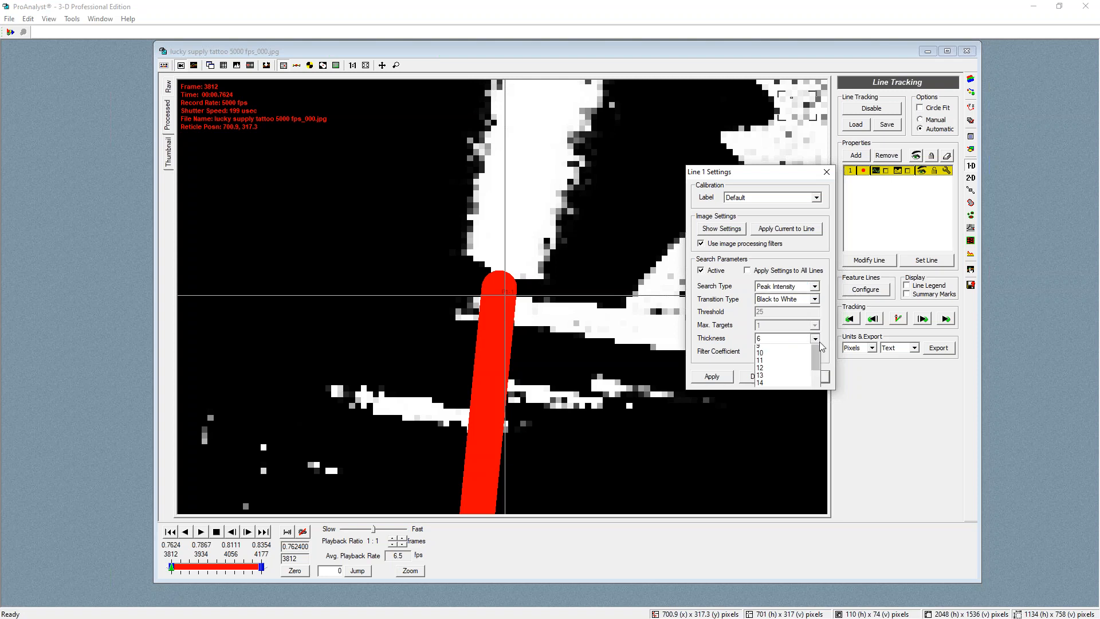
click(767, 349)
click(709, 378)
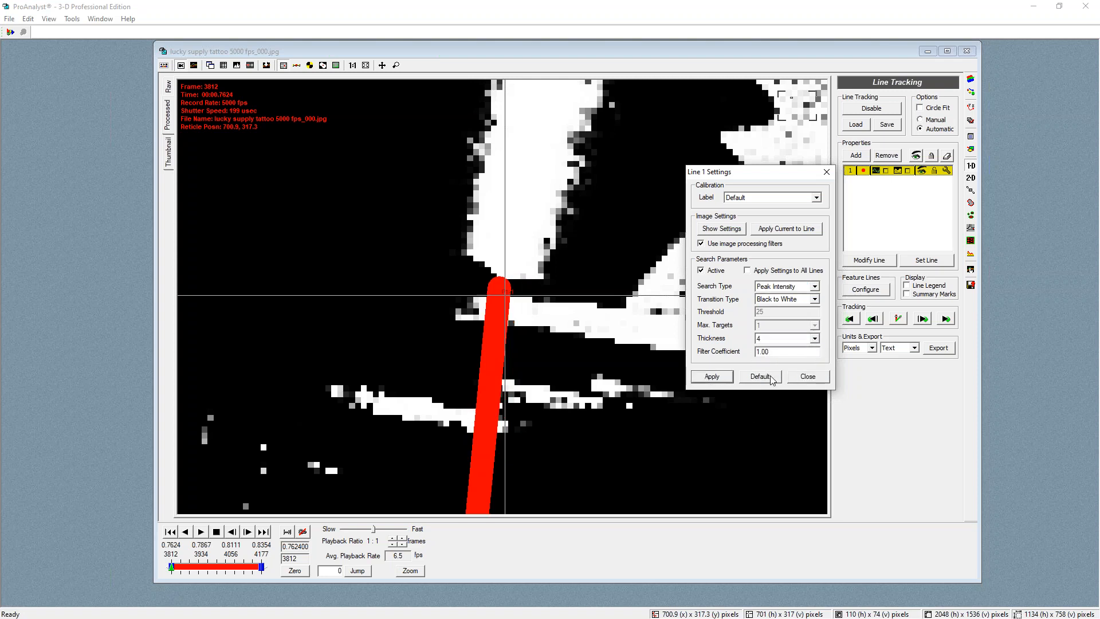
click(808, 377)
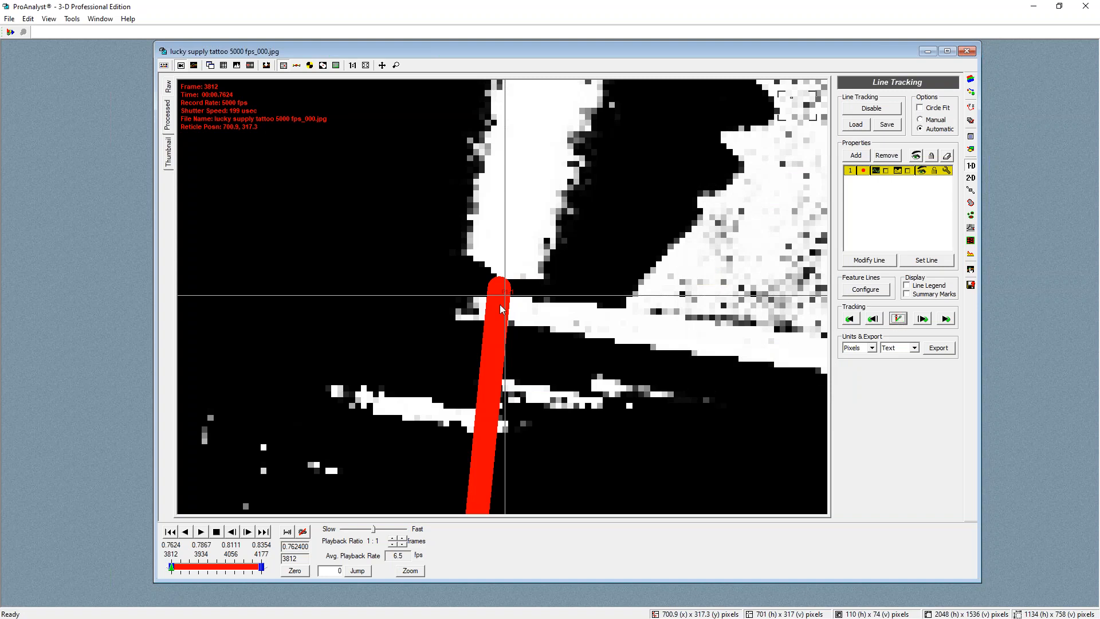
Switch line 1 to a Thresh Intensity search with a new threshold and track it automatically forward from frame 3812
double_click(913, 171)
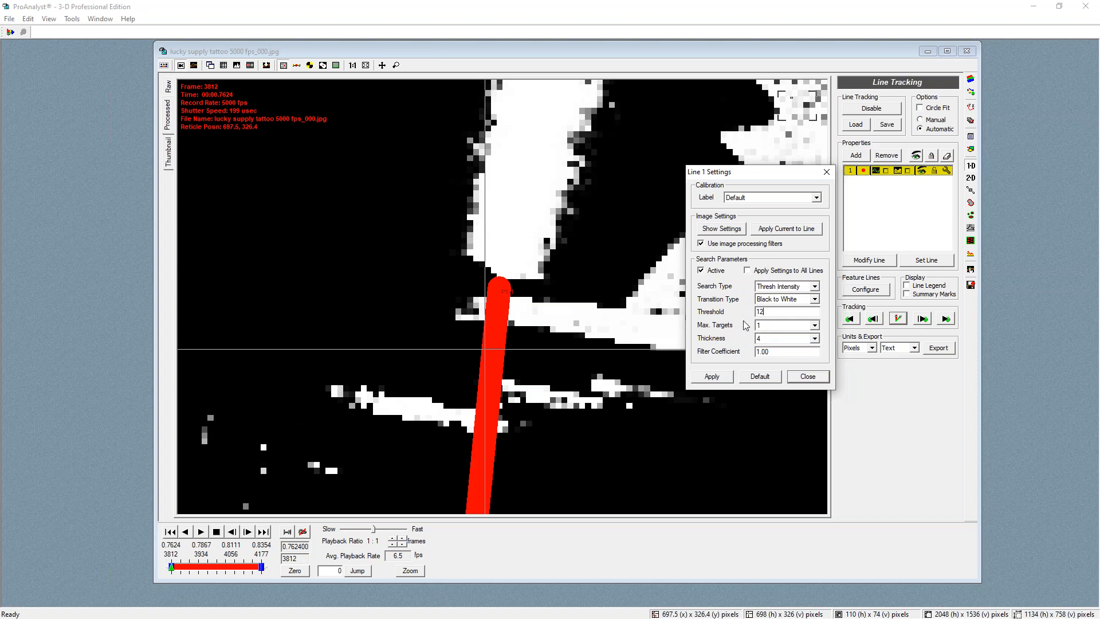
click(808, 376)
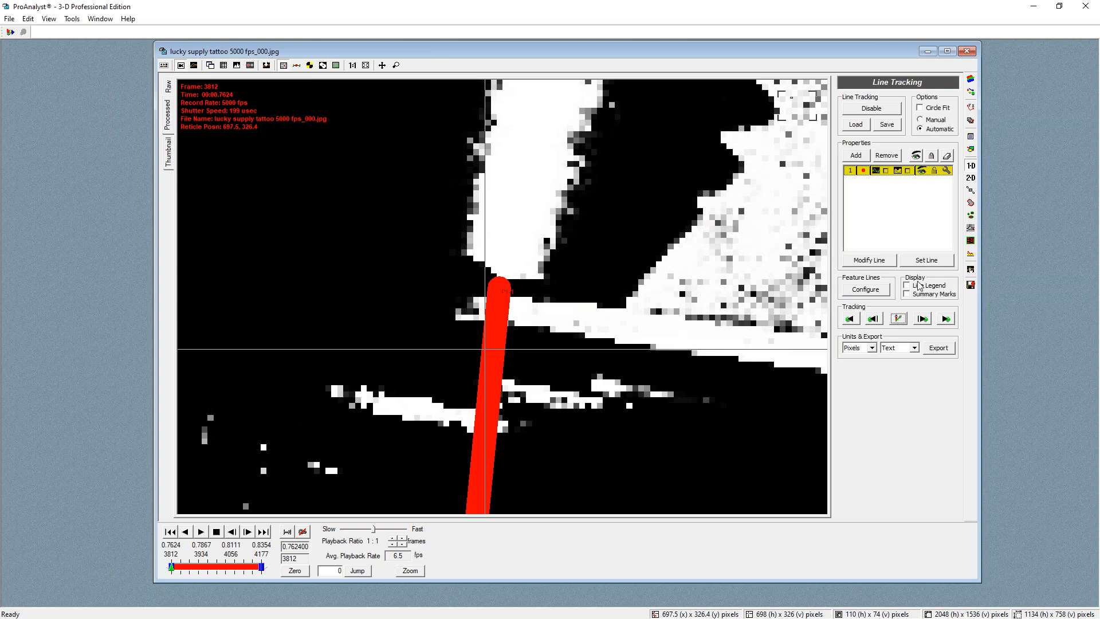
click(945, 319)
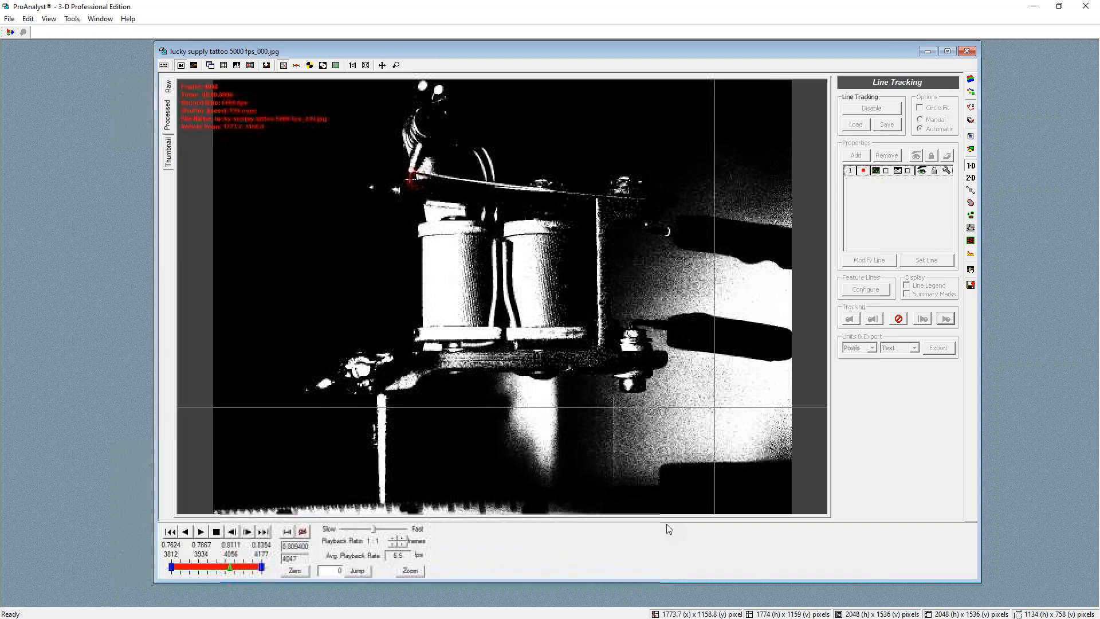
Add the Line 1 - Target 1 - Y tracking data to a new graph
click(411, 176)
scroll(420, 182, up, 5)
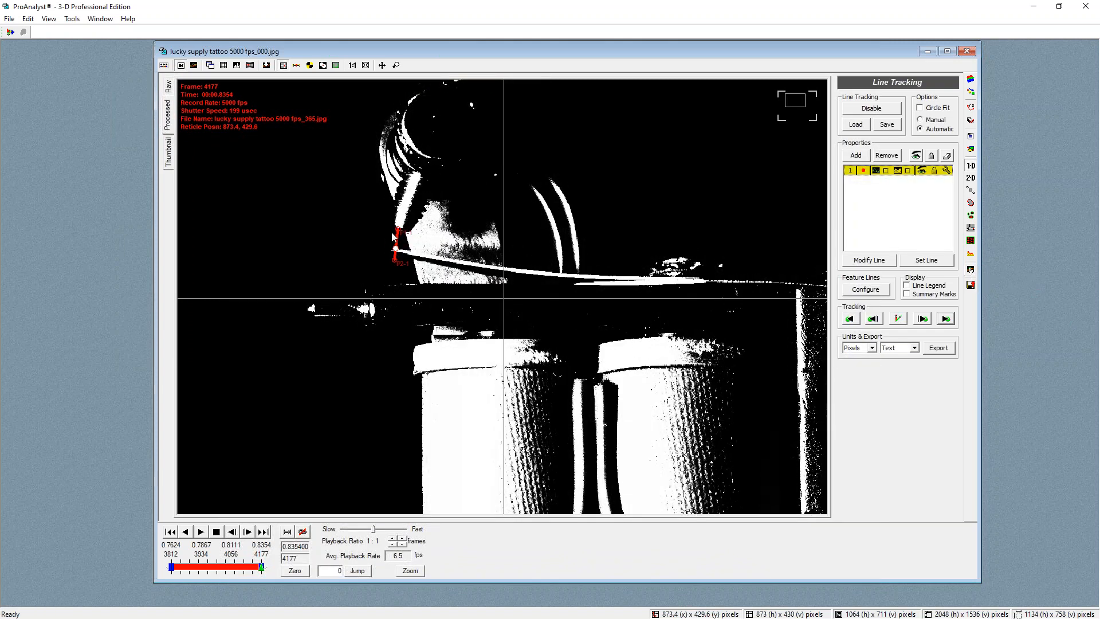
click(971, 269)
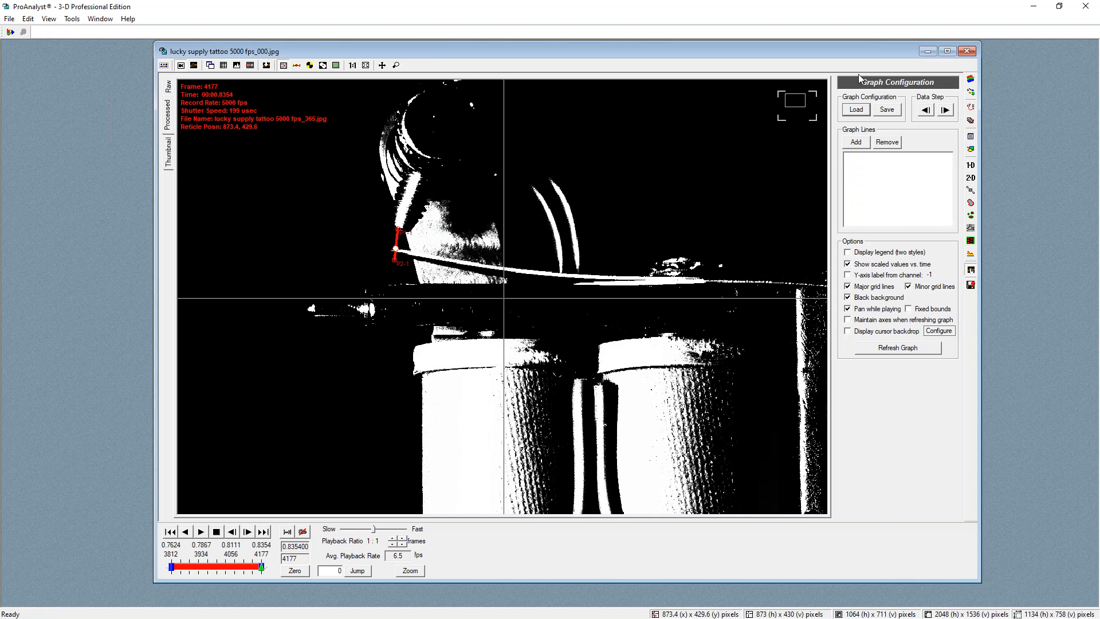
click(854, 142)
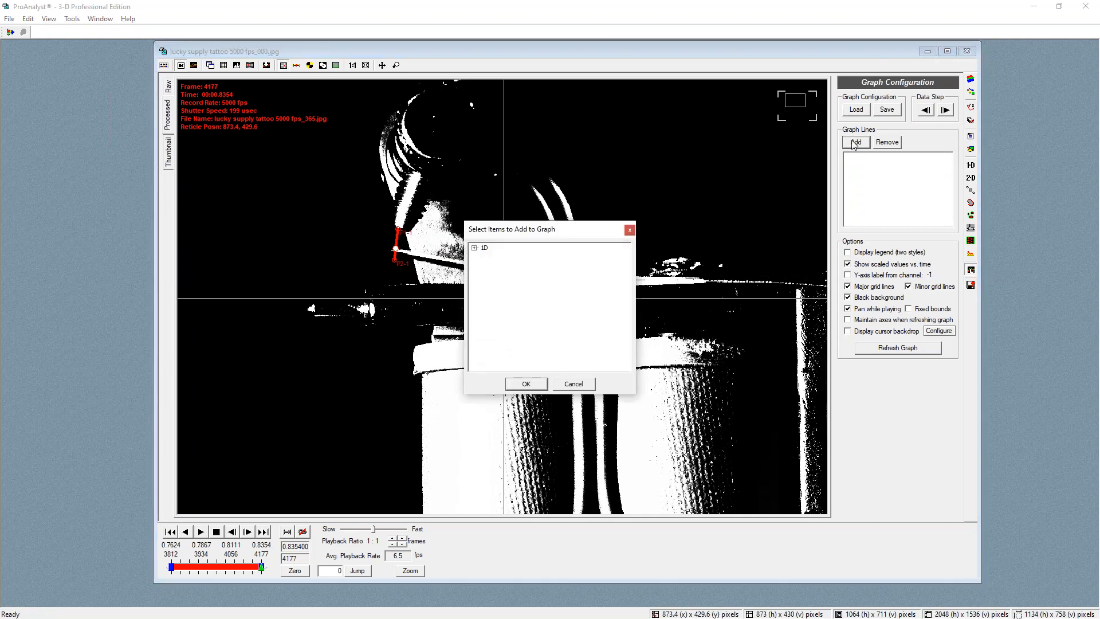
click(474, 248)
drag(568, 231, 716, 148)
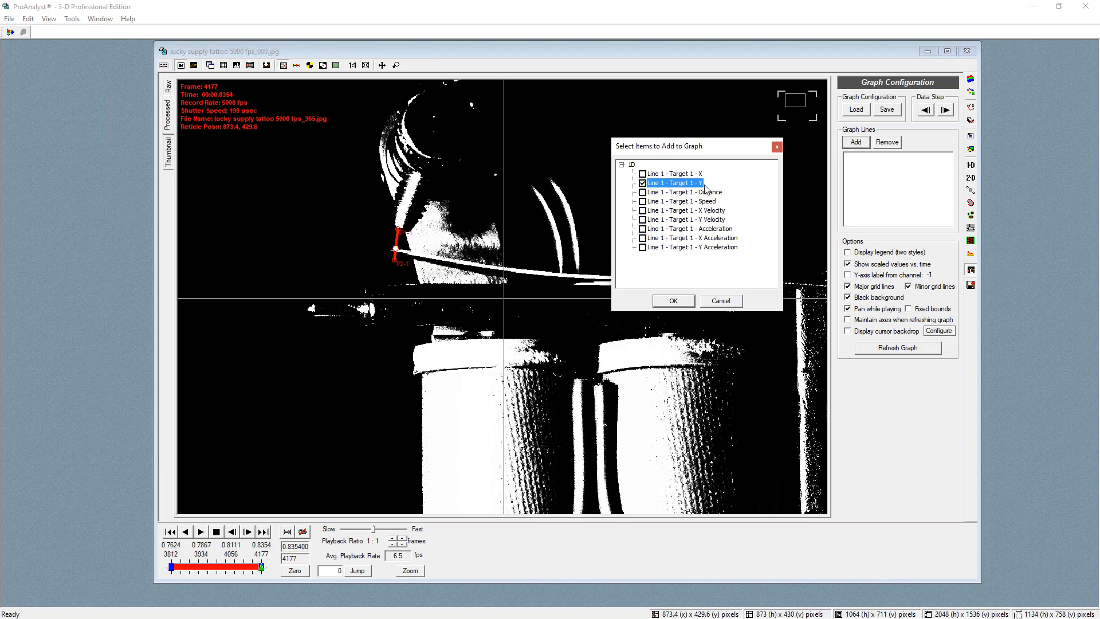
click(674, 302)
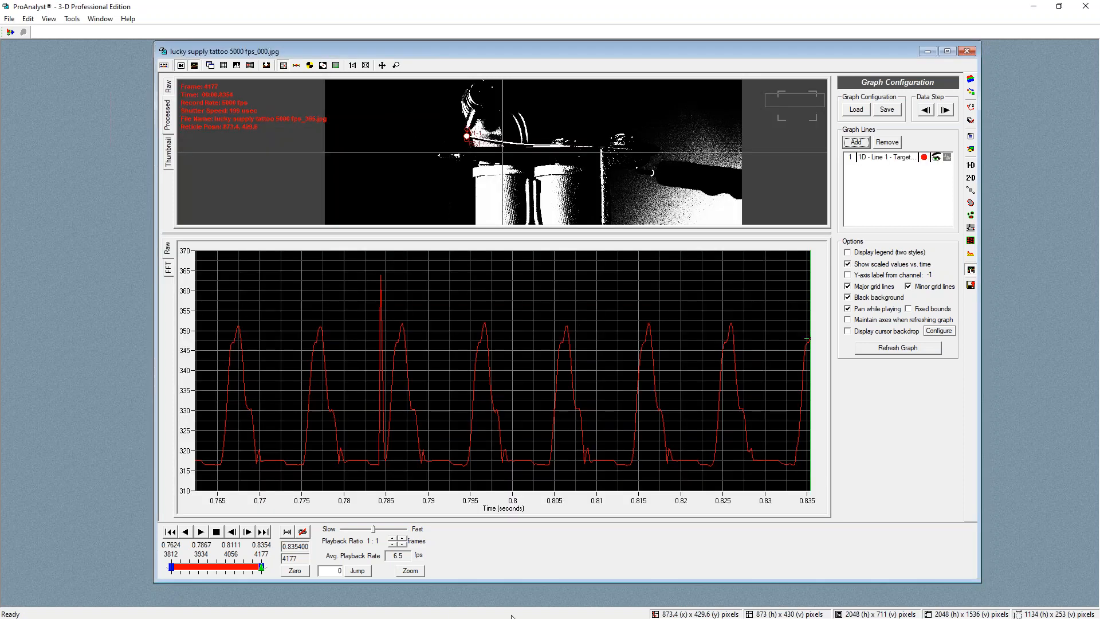
Play the video from the first peak's rising edge on the graph and stop it at the tall spike near 0.785 s
click(227, 389)
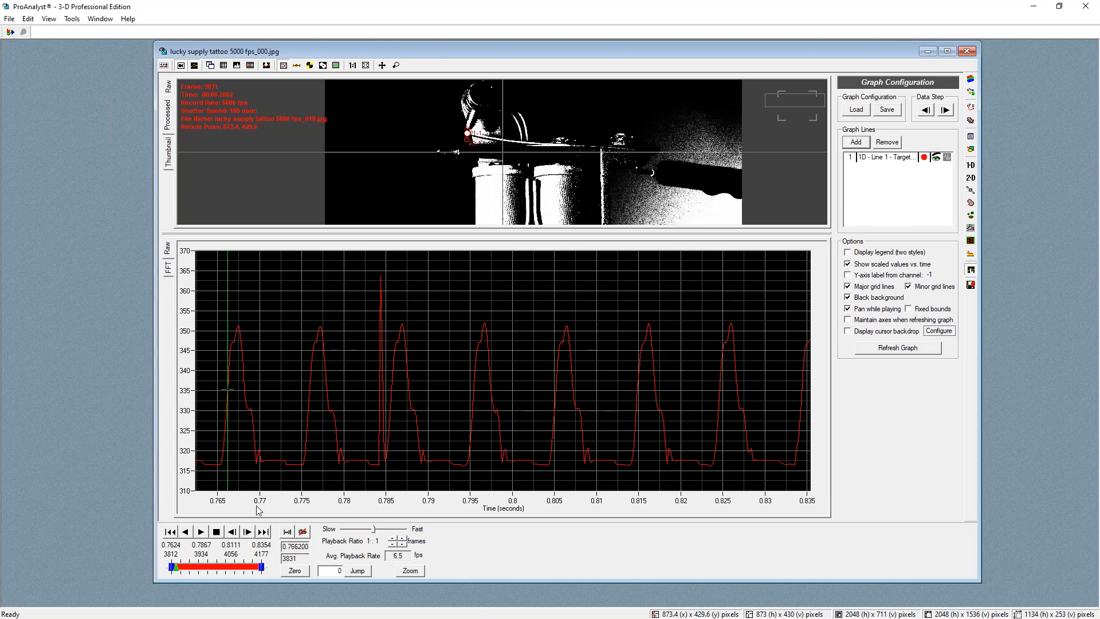
click(200, 532)
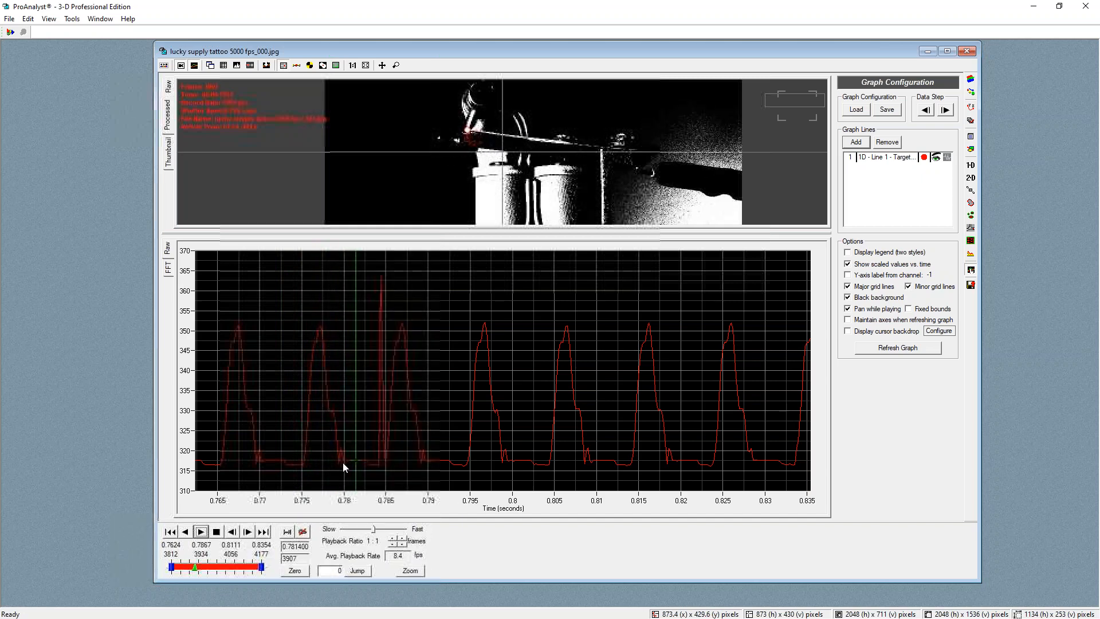
click(216, 531)
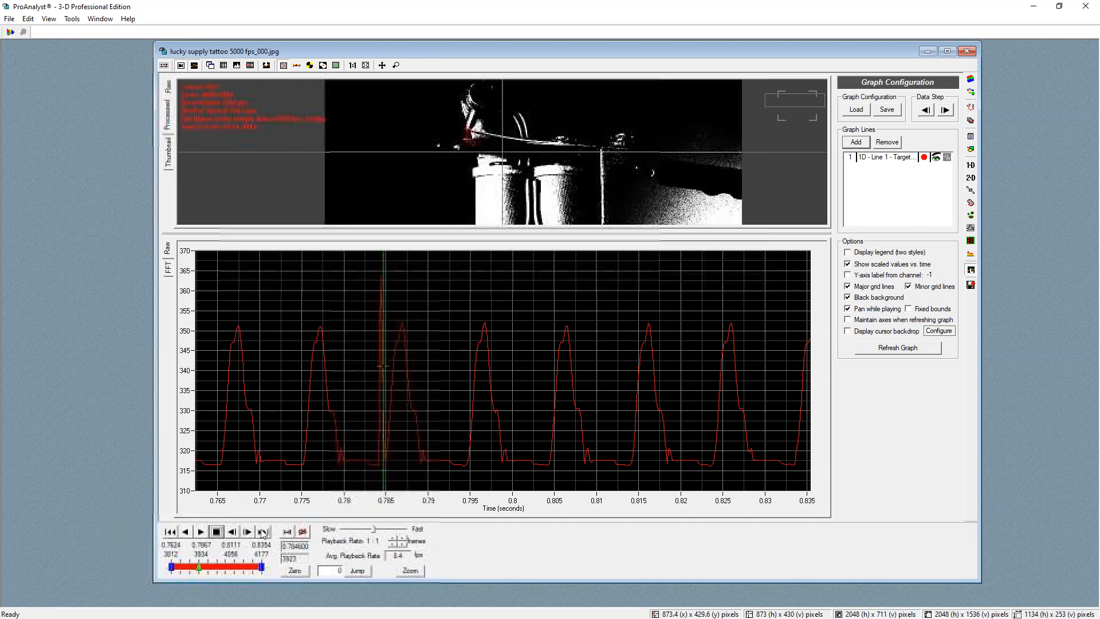
Go to the frame at the tip of the graph's tall spike and examine the tracked point and line ends closely in the image
click(381, 278)
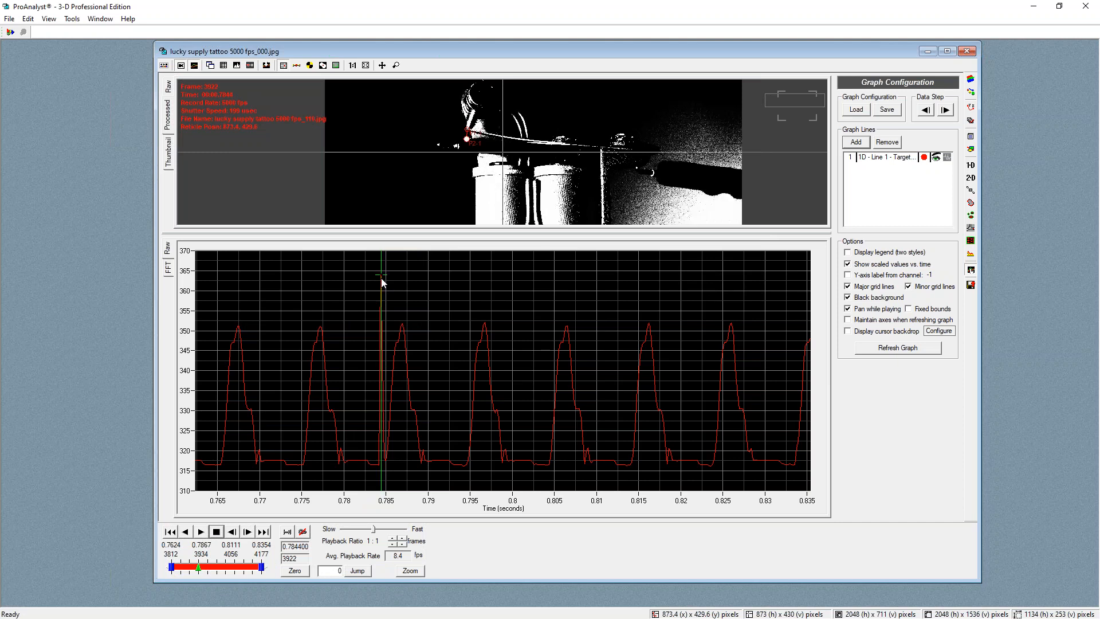
scroll(466, 141, up, 6)
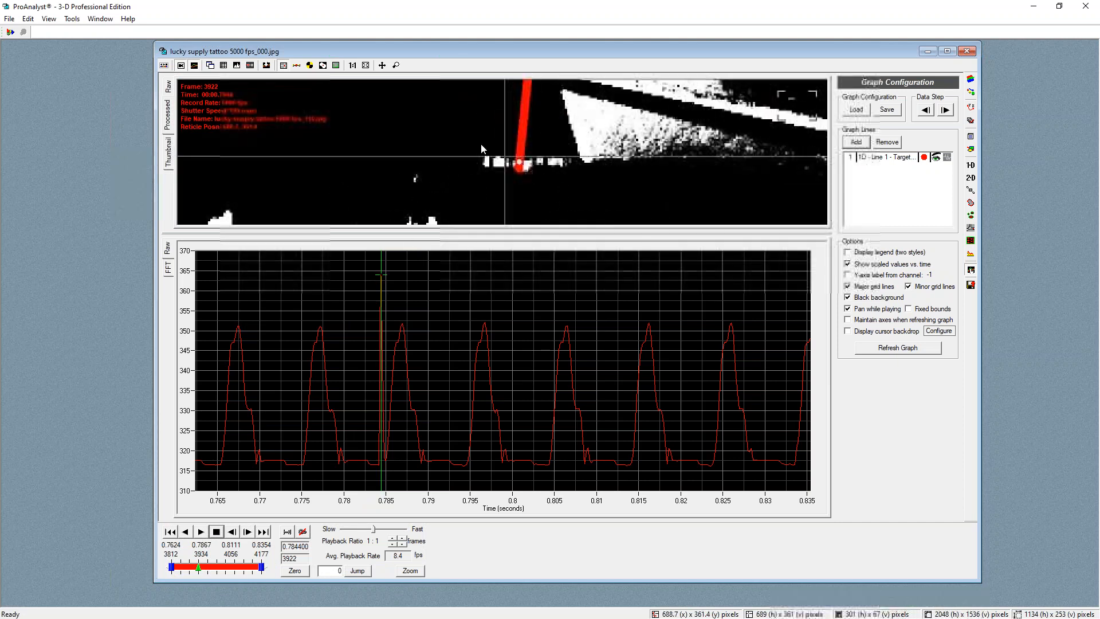
scroll(489, 122, down, 2)
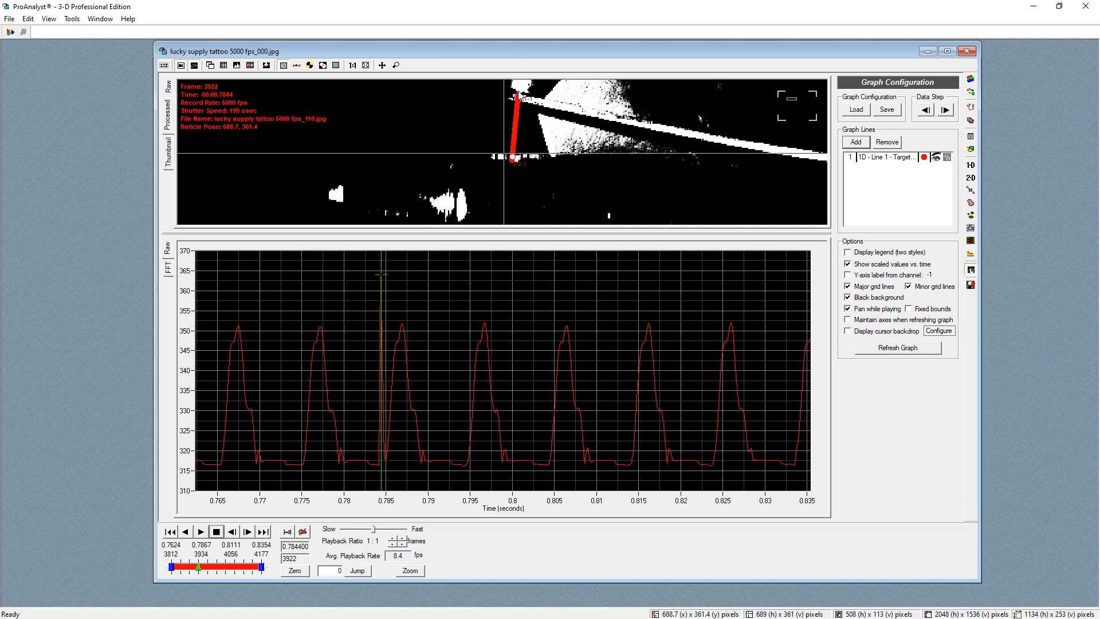
scroll(516, 109, up, 4)
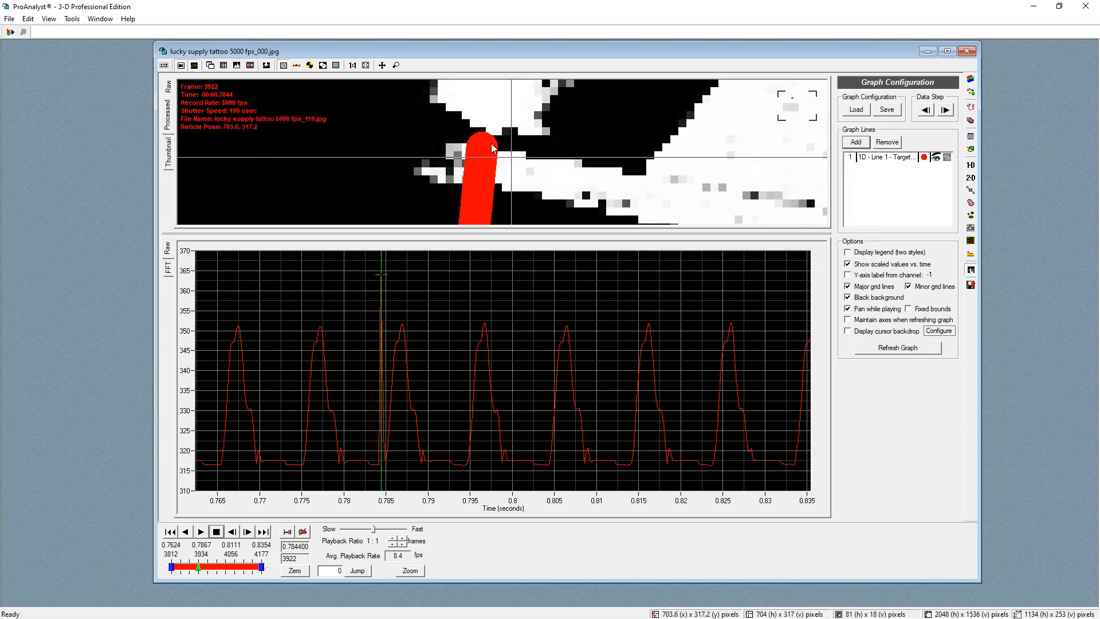
scroll(501, 187, down, 2)
scroll(493, 202, down, 2)
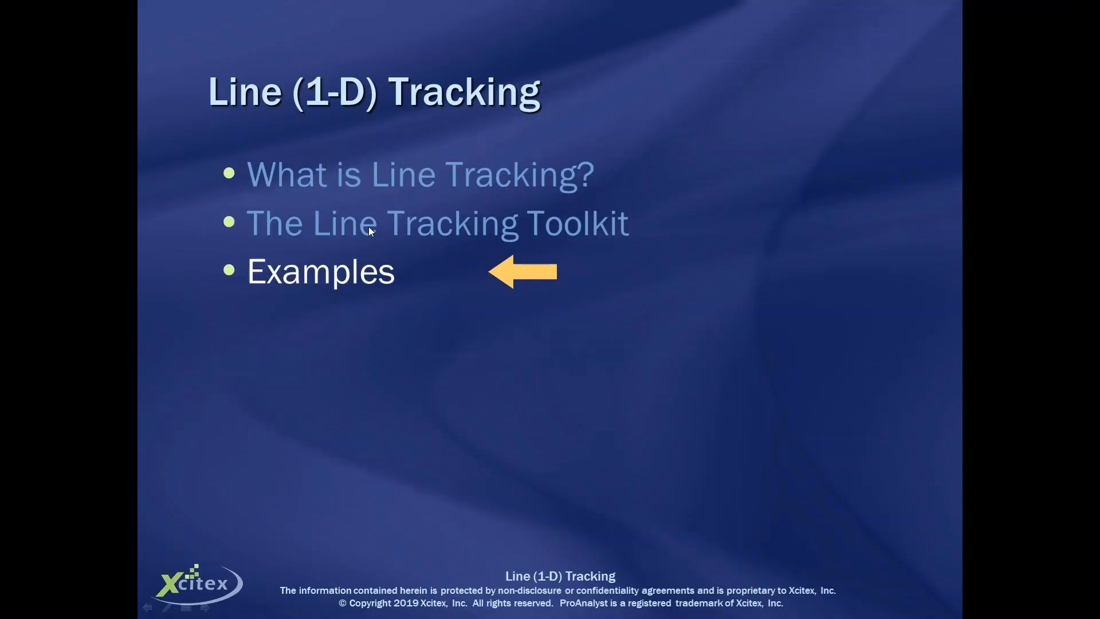
click(104, 327)
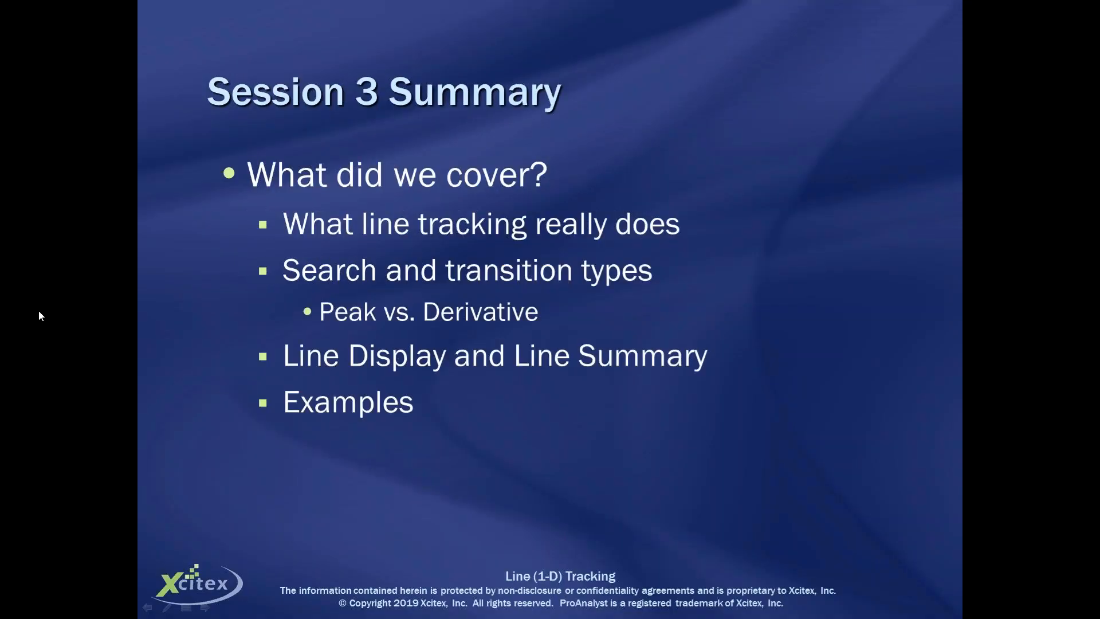